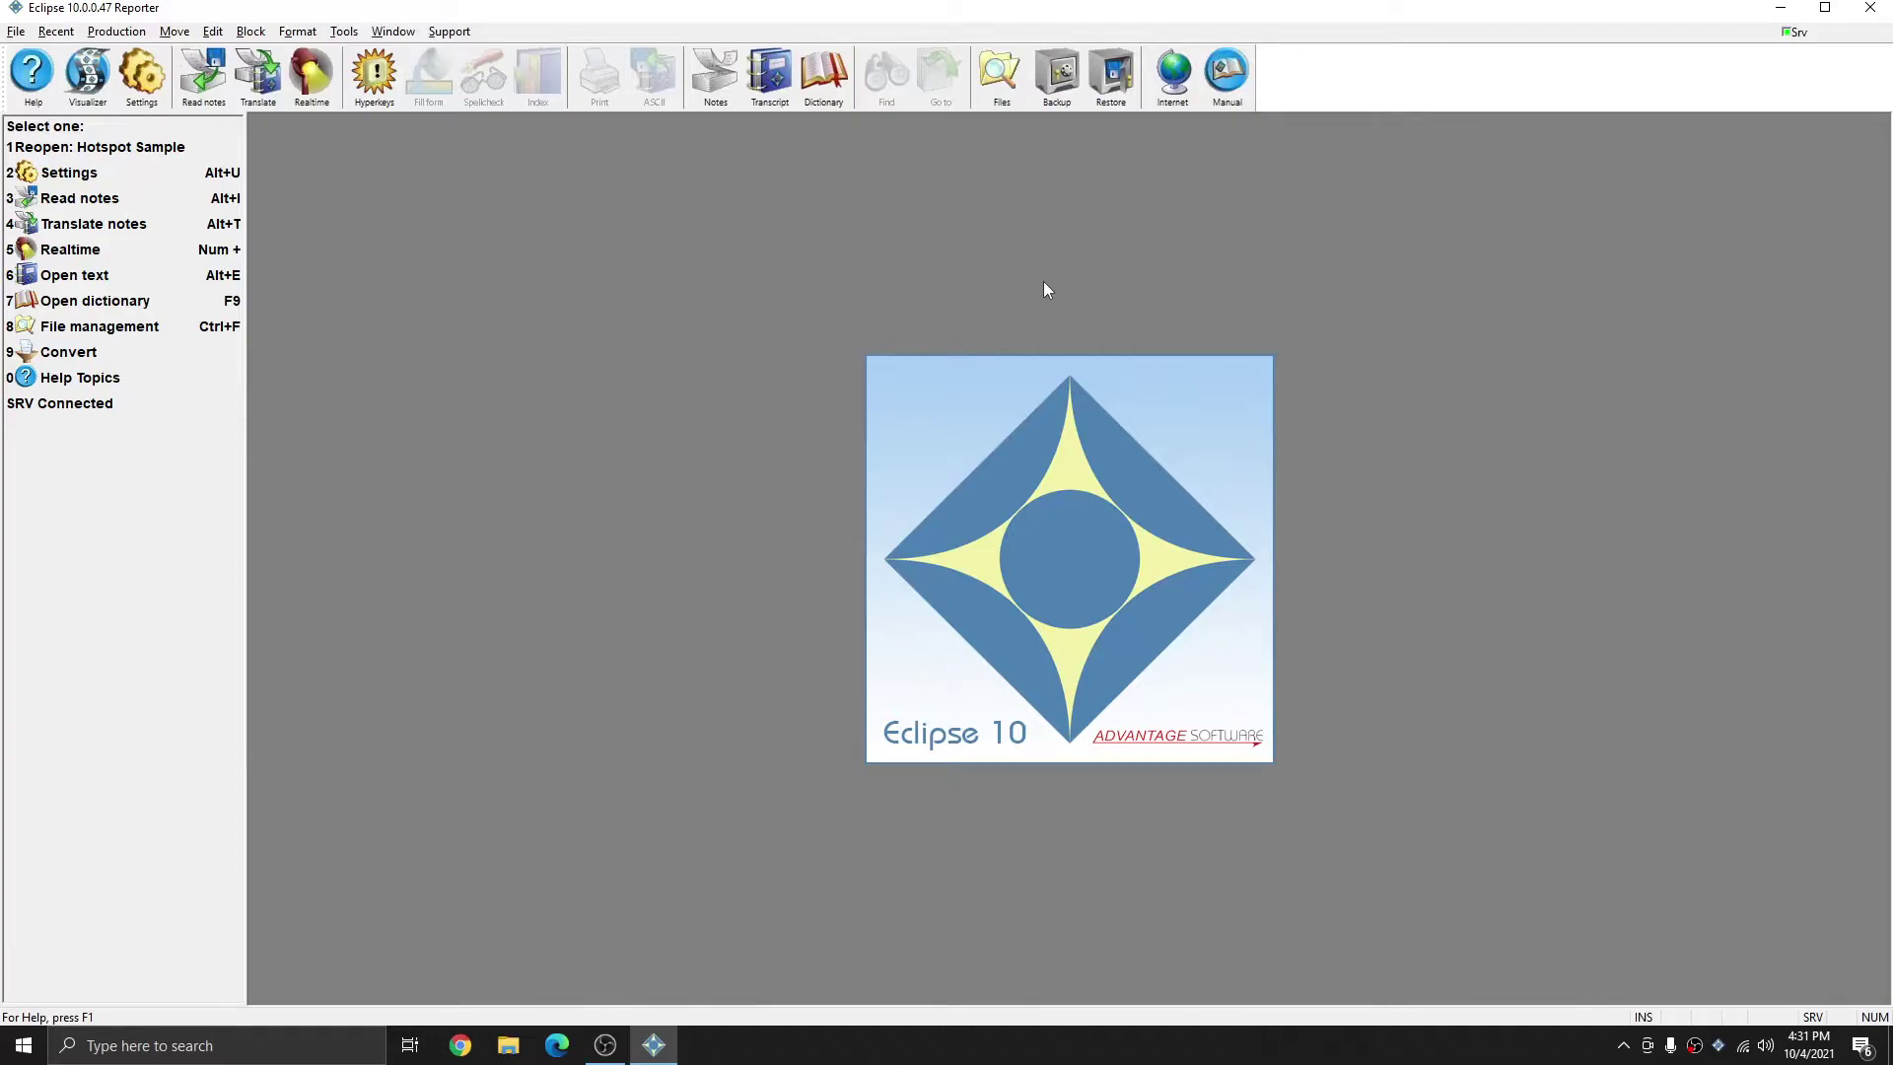
- Set realtime translation output to Bridge/Mobile (Server), keeping Connection Magic as the communication device
key("alt+t")
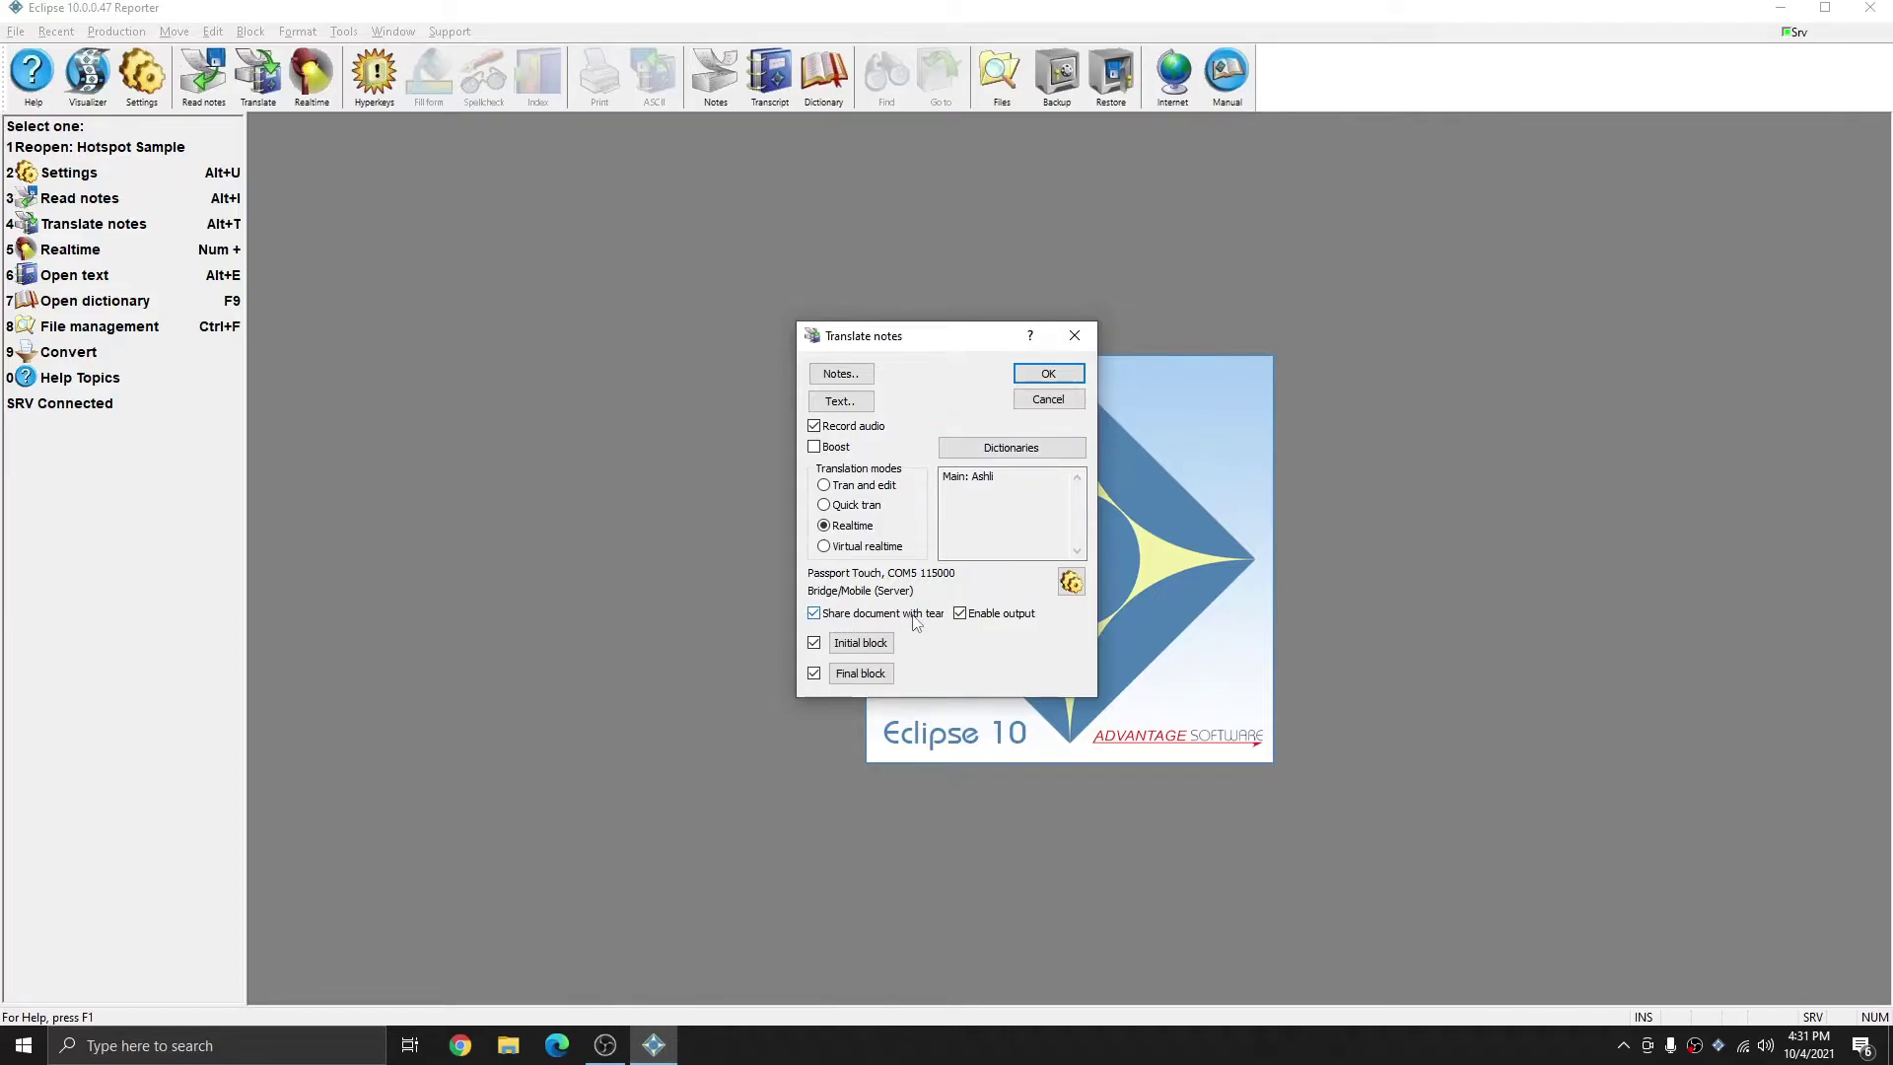
left_click(1072, 582)
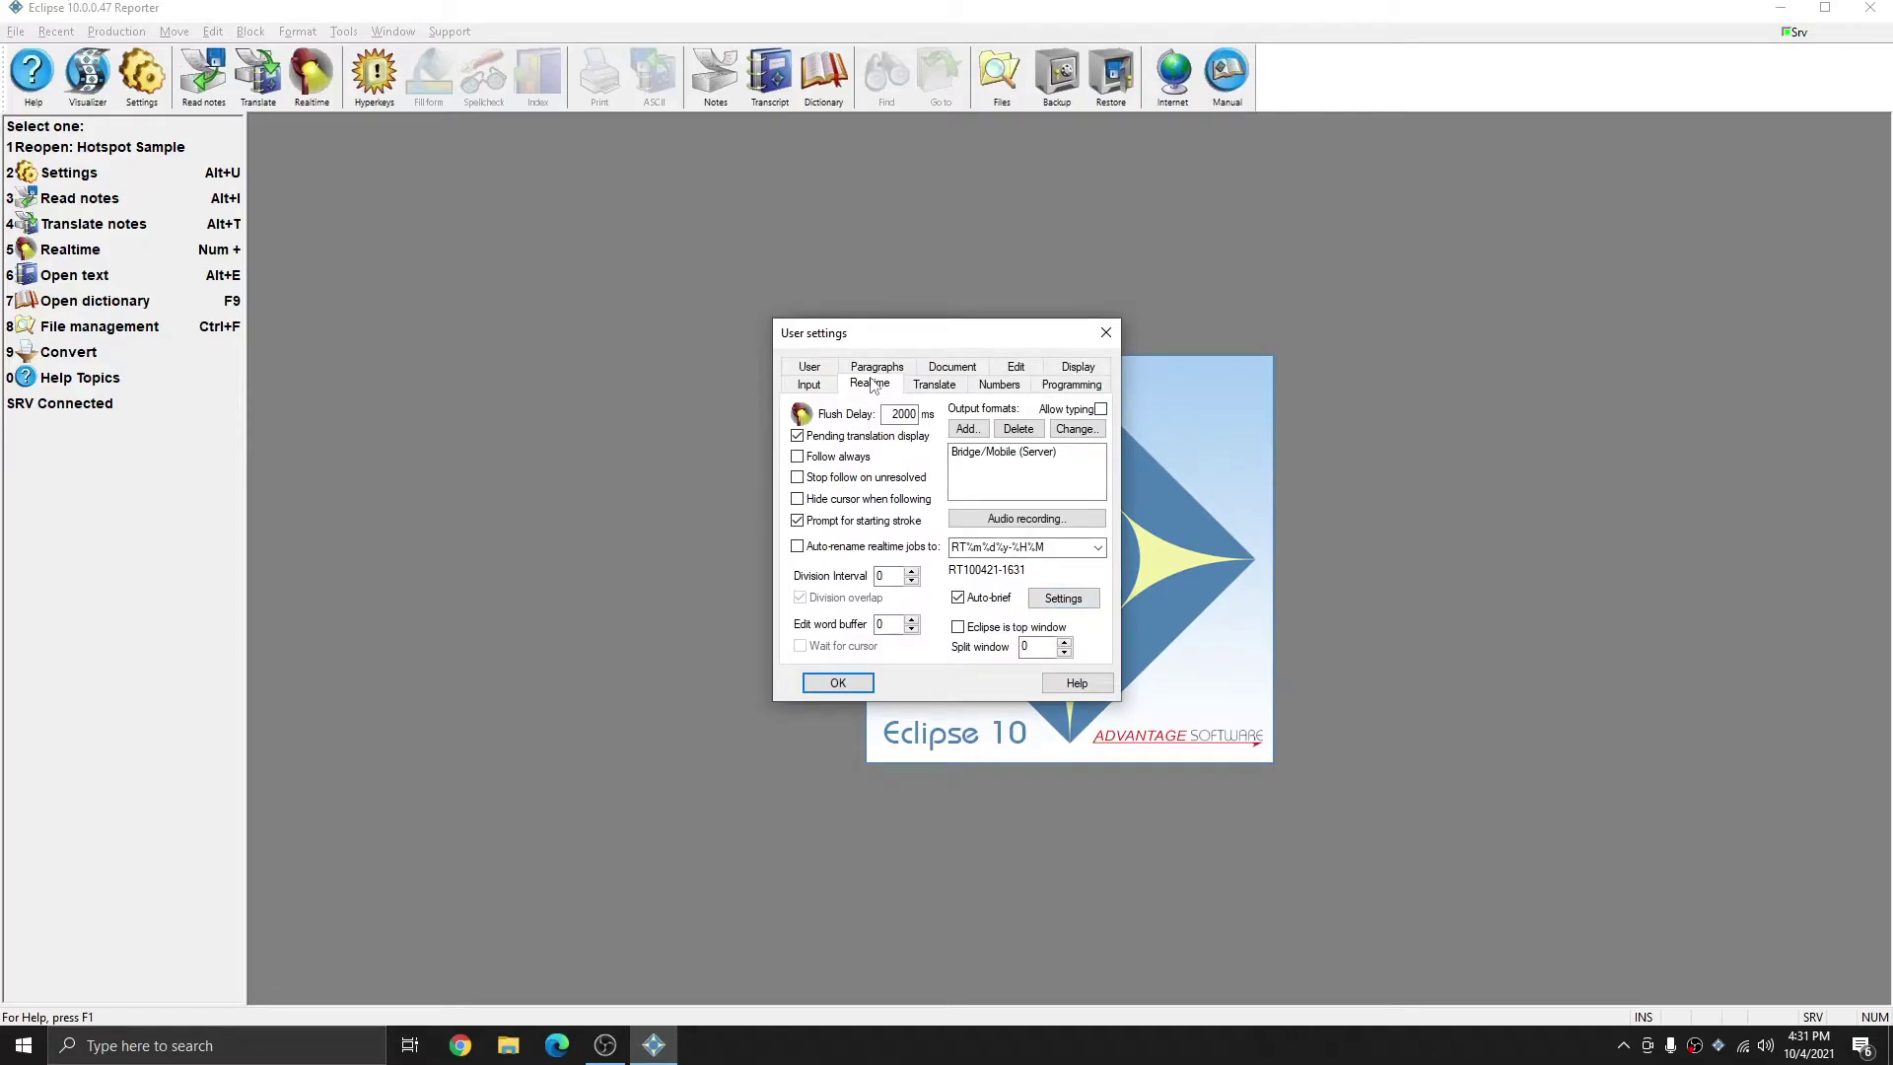
left_click(1026, 455)
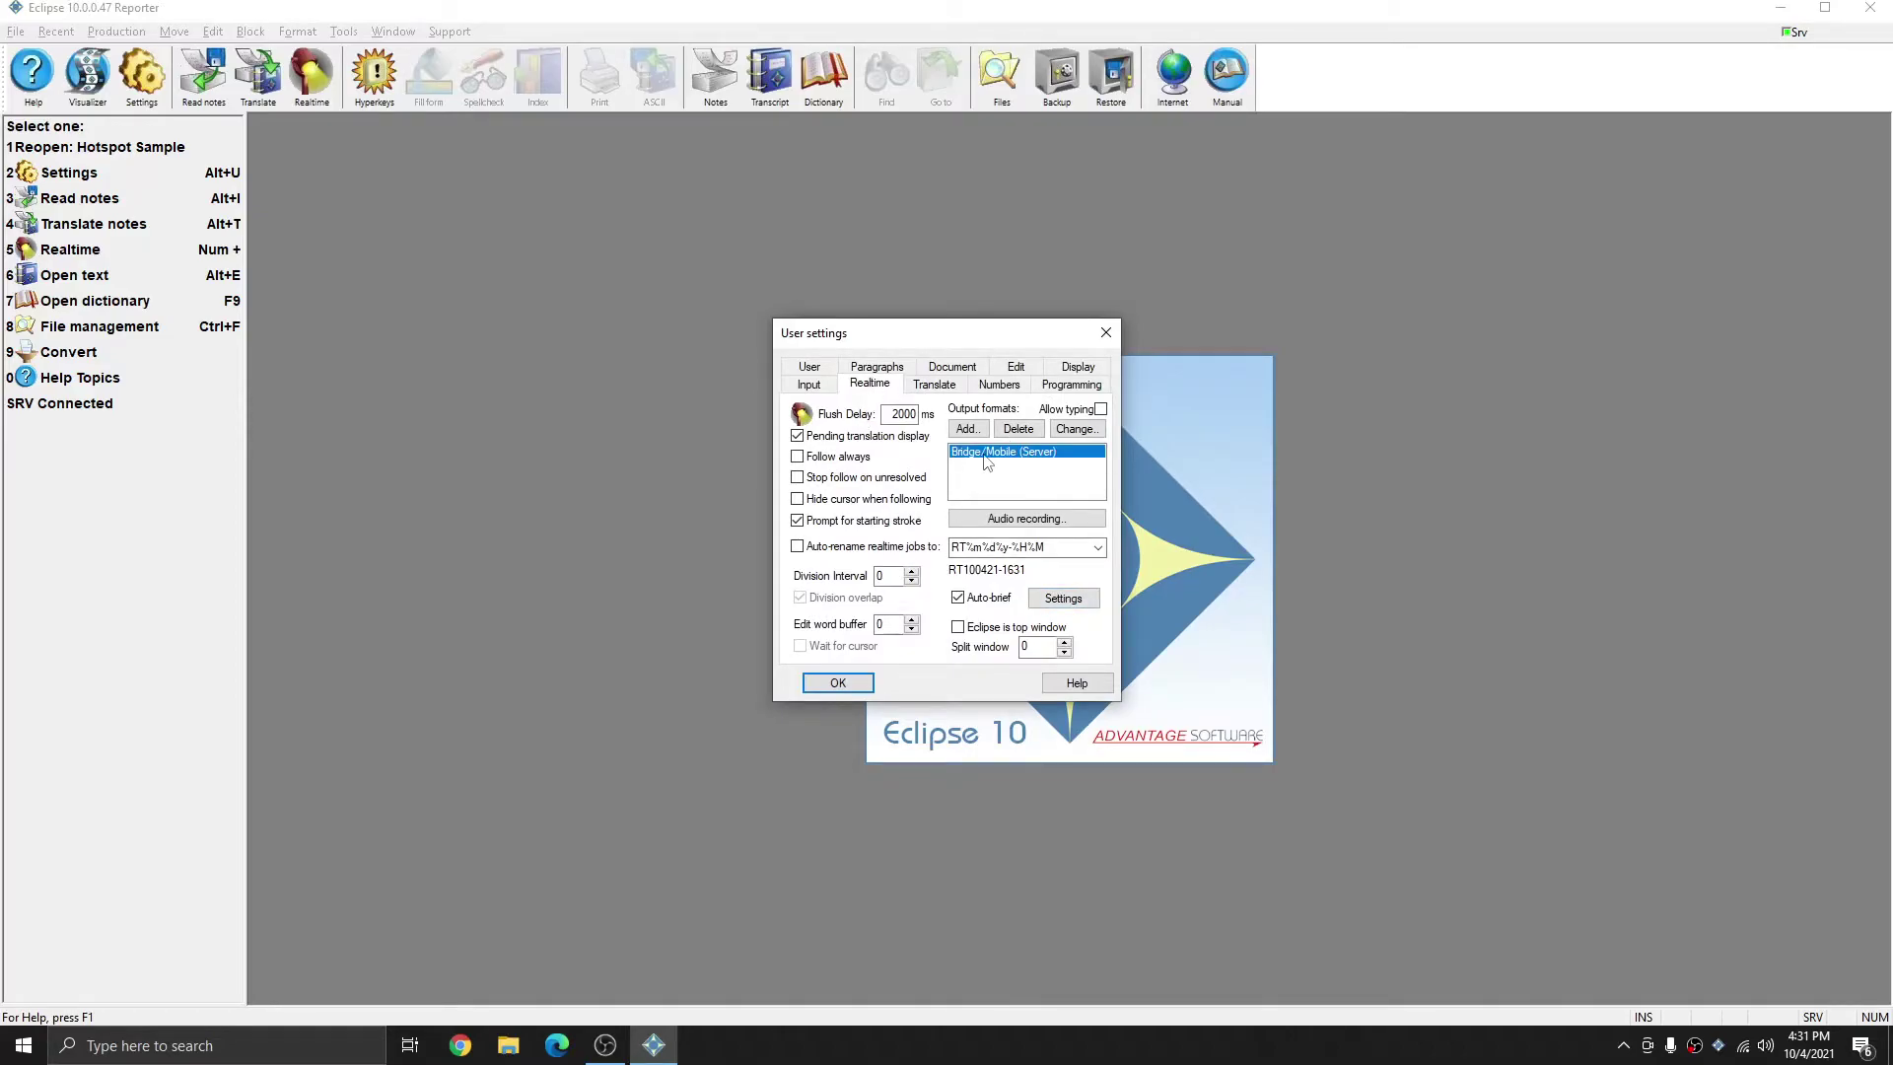
left_click(1077, 429)
left_click(903, 373)
left_click(949, 370)
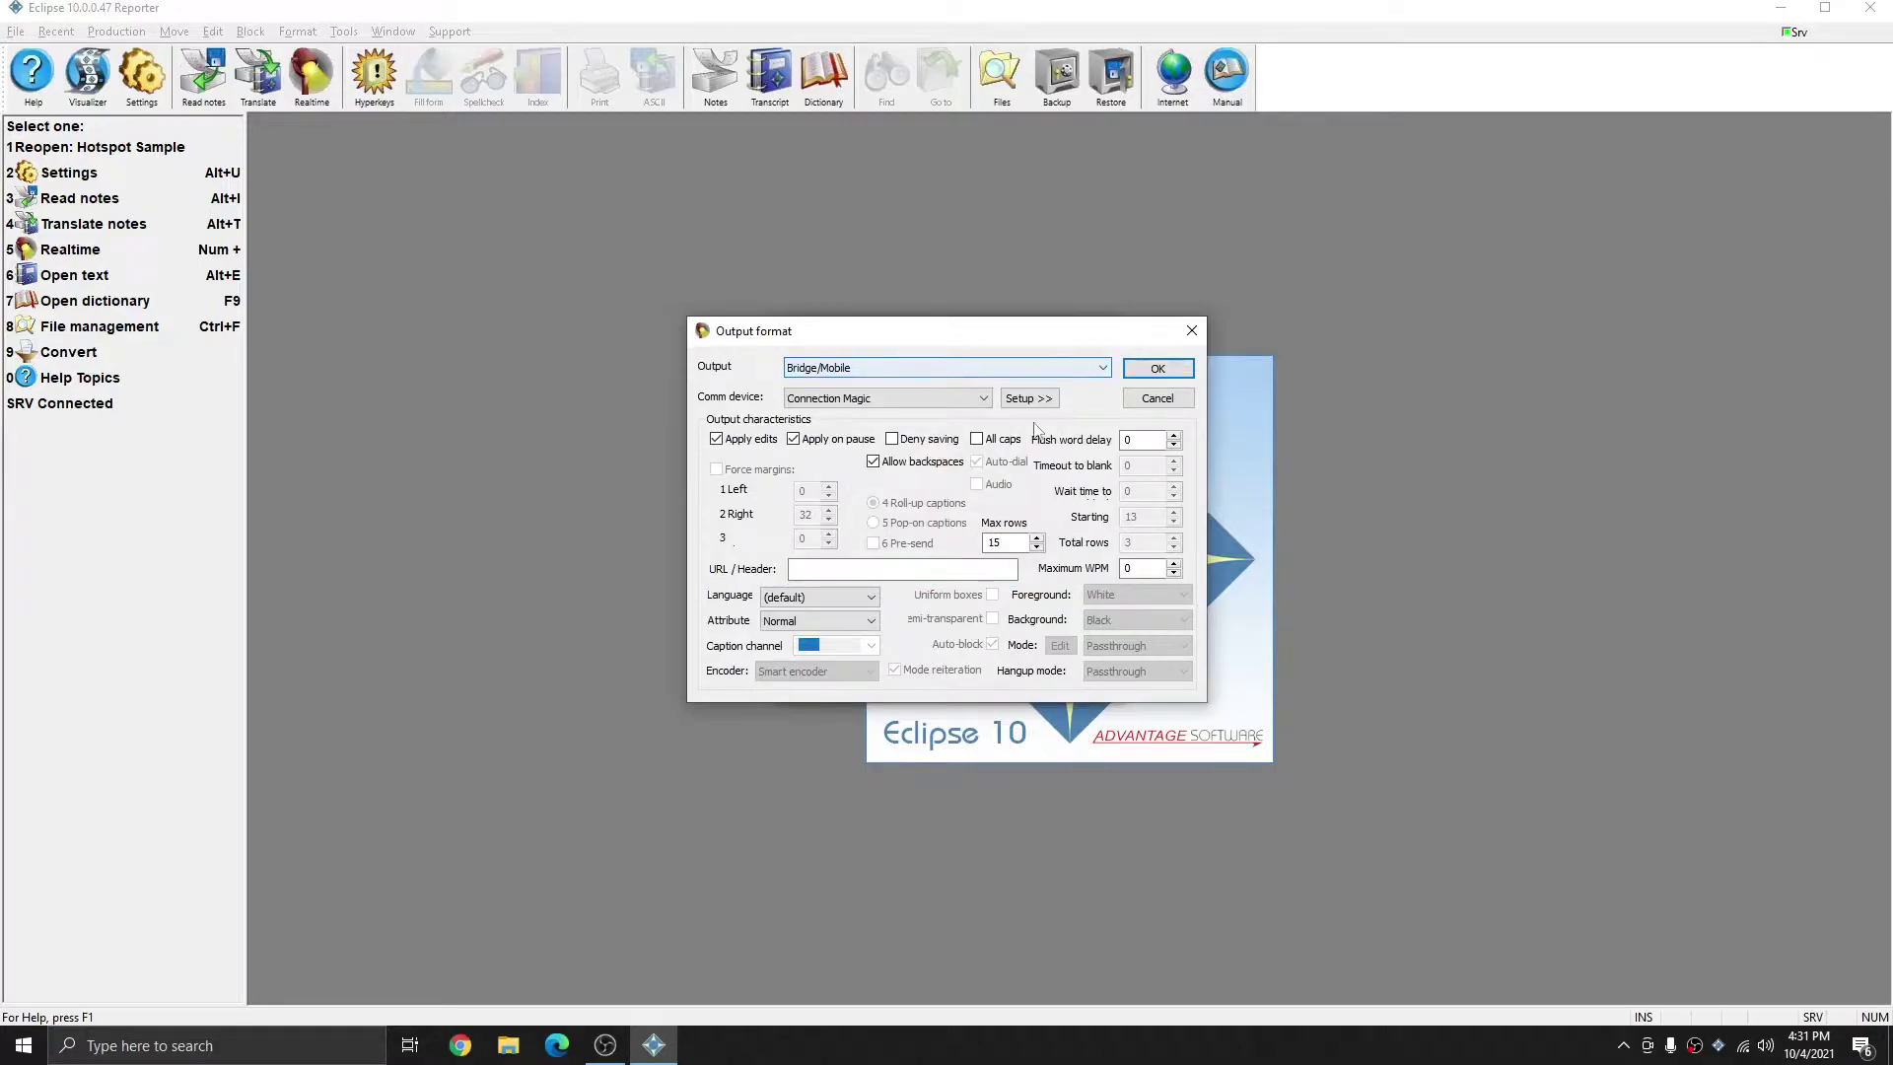
left_click(981, 399)
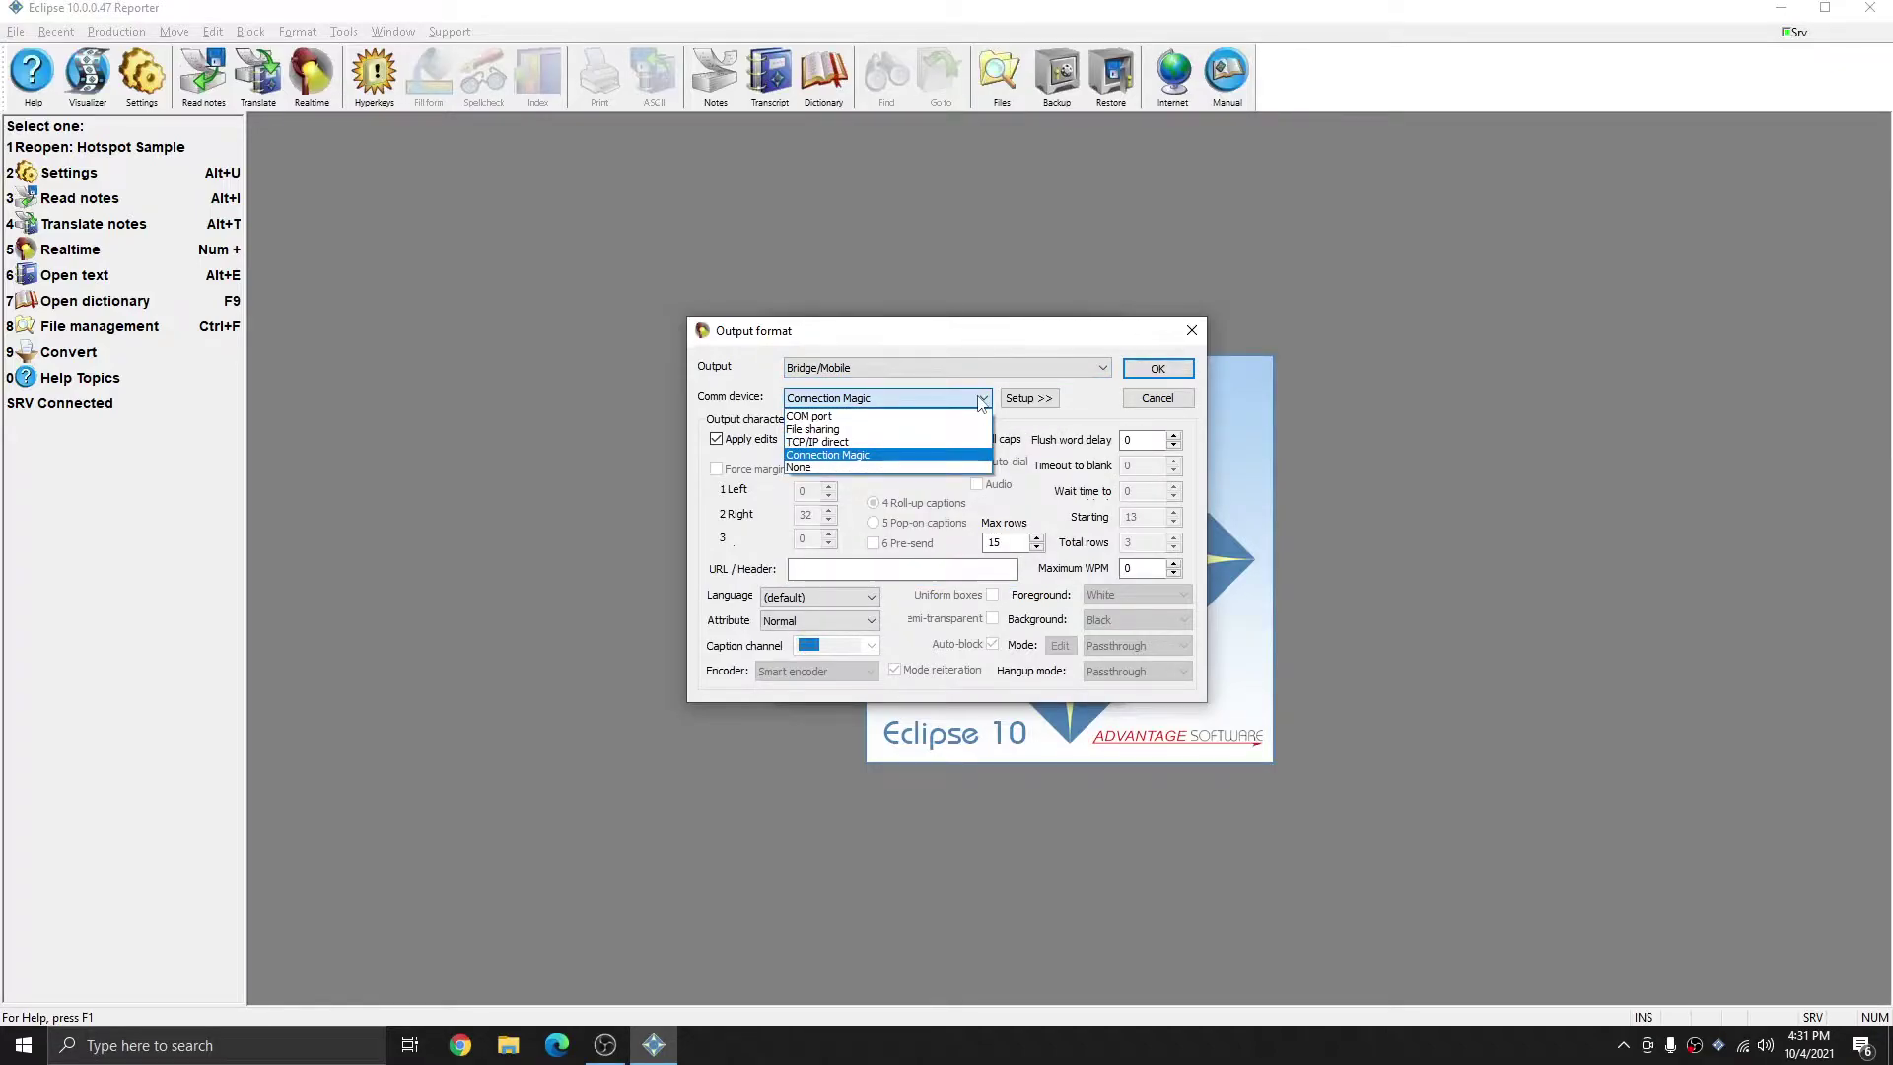
left_click(981, 398)
left_click(1157, 368)
key("Return")
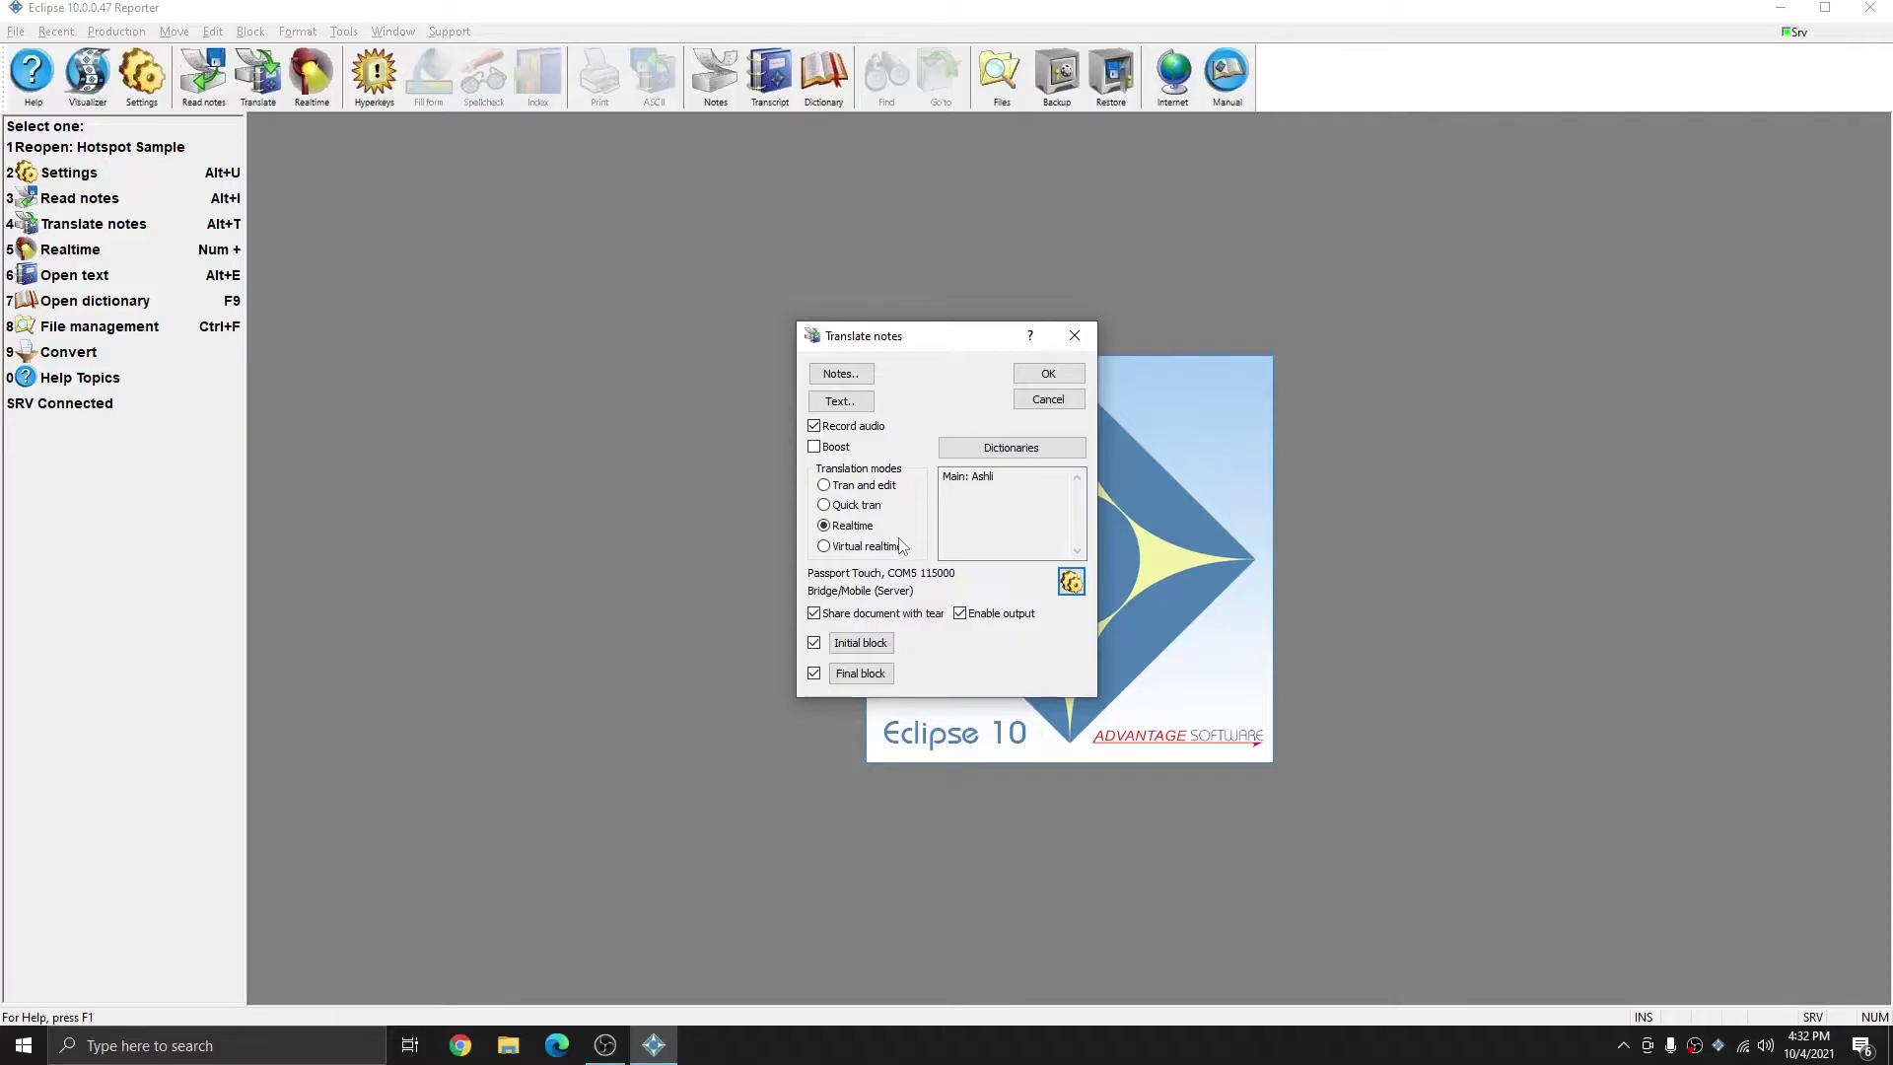
- Start realtime into a new file named 'Virtual Hotspot', beginning from the writer's last stroke
left_click(1046, 374)
left_click(984, 537)
type("Virtual Hotspot")
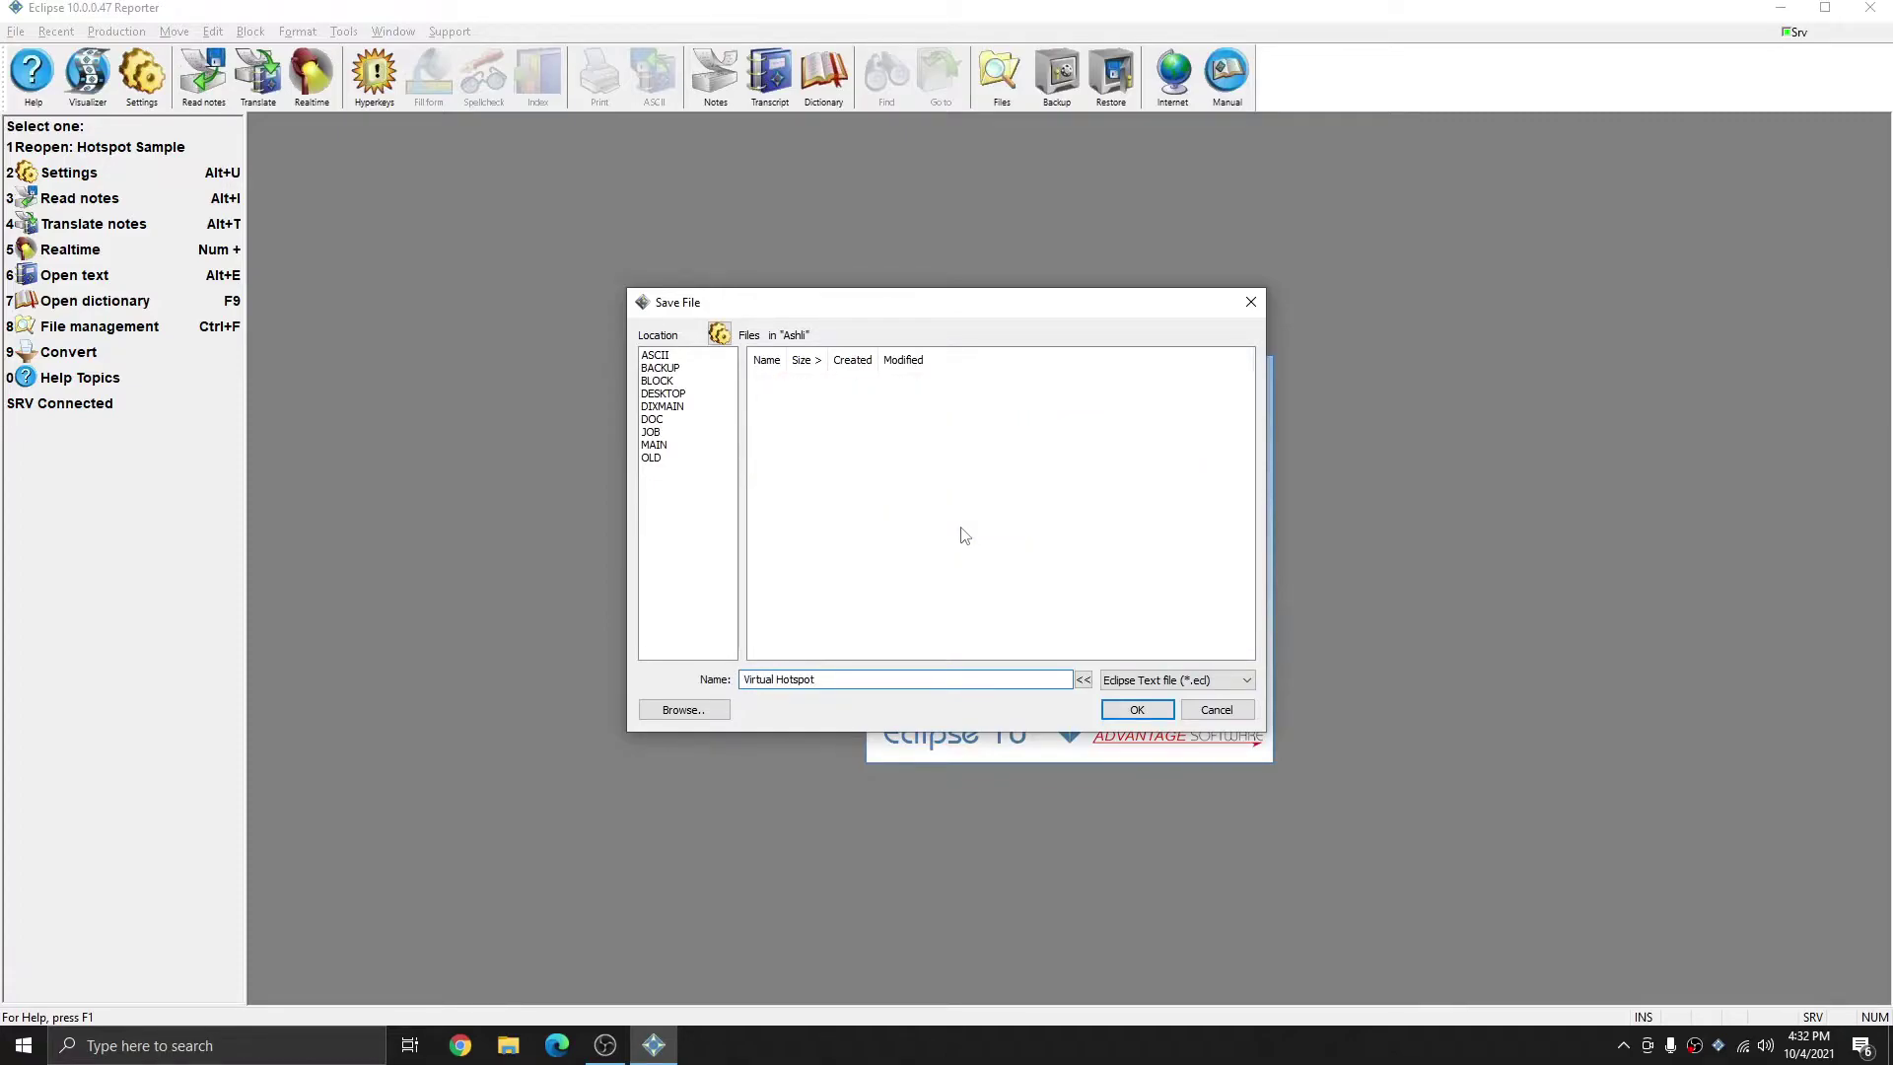
key("Return")
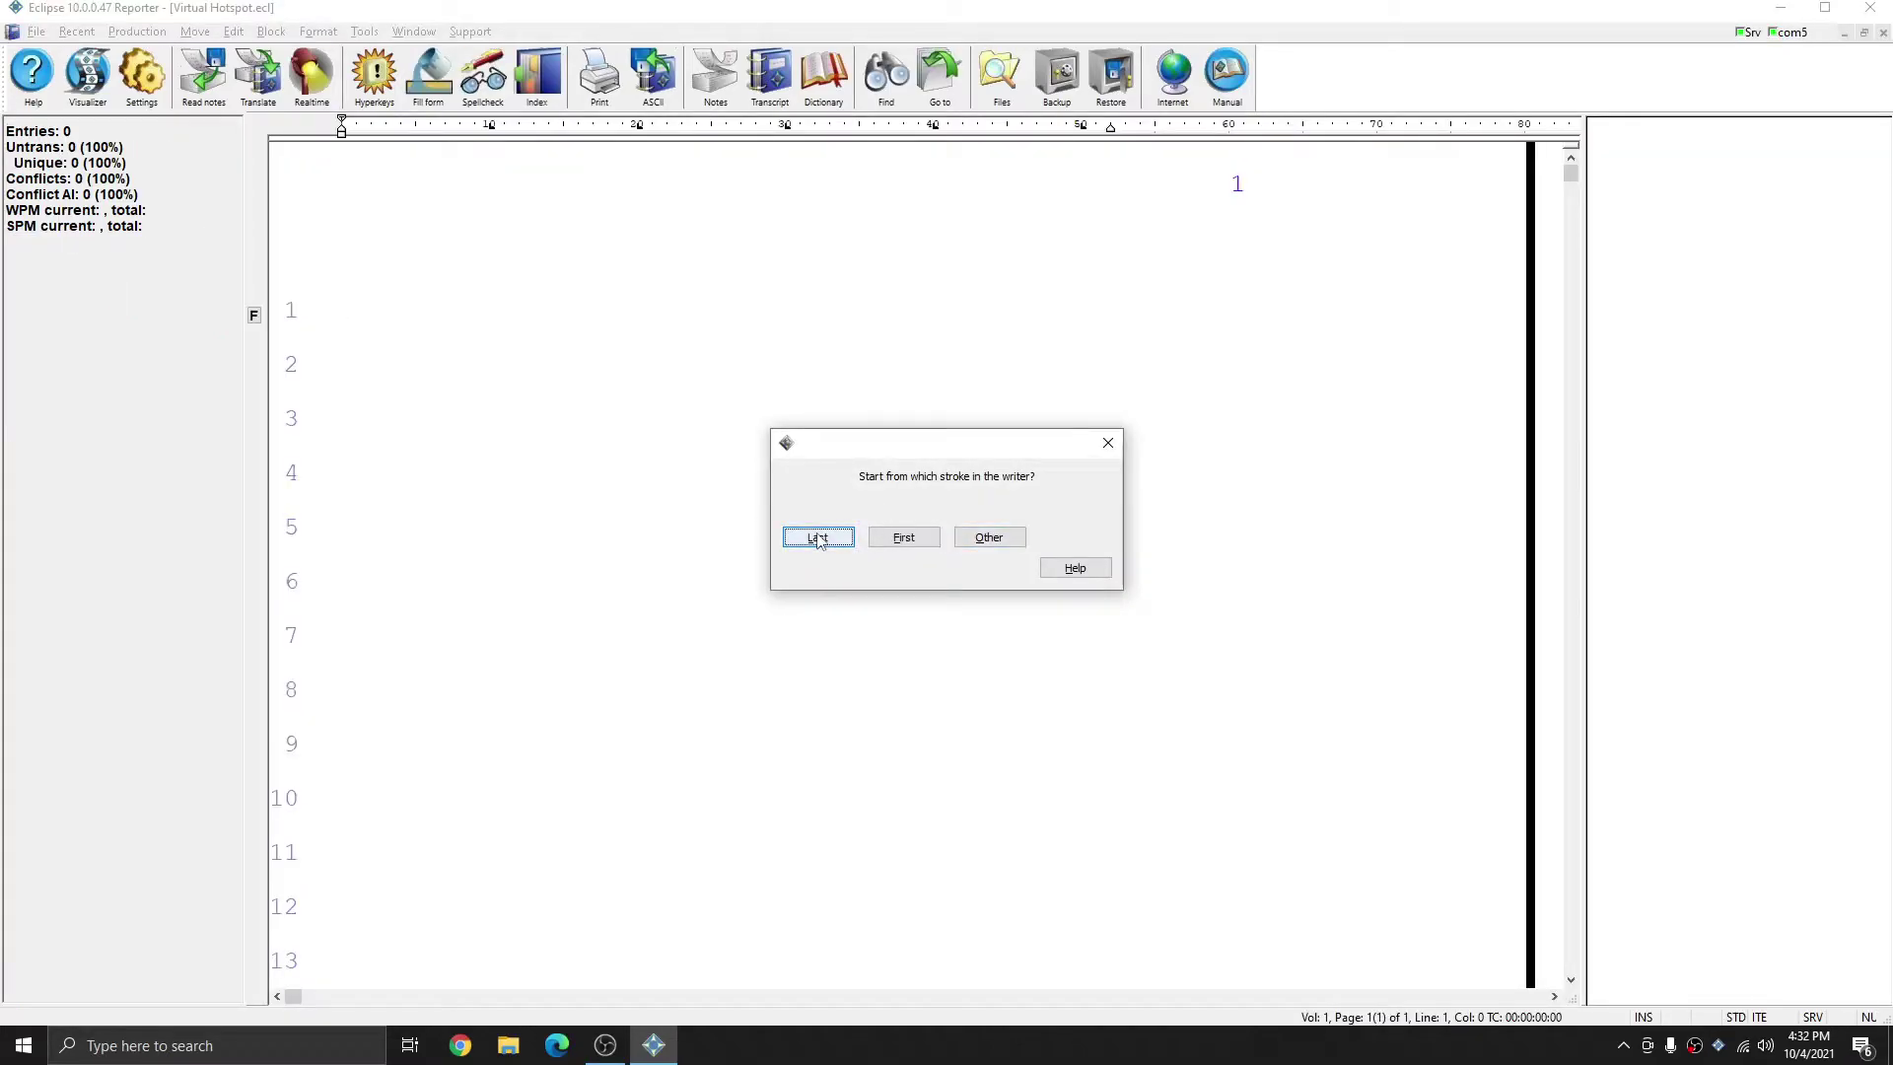
left_click(818, 538)
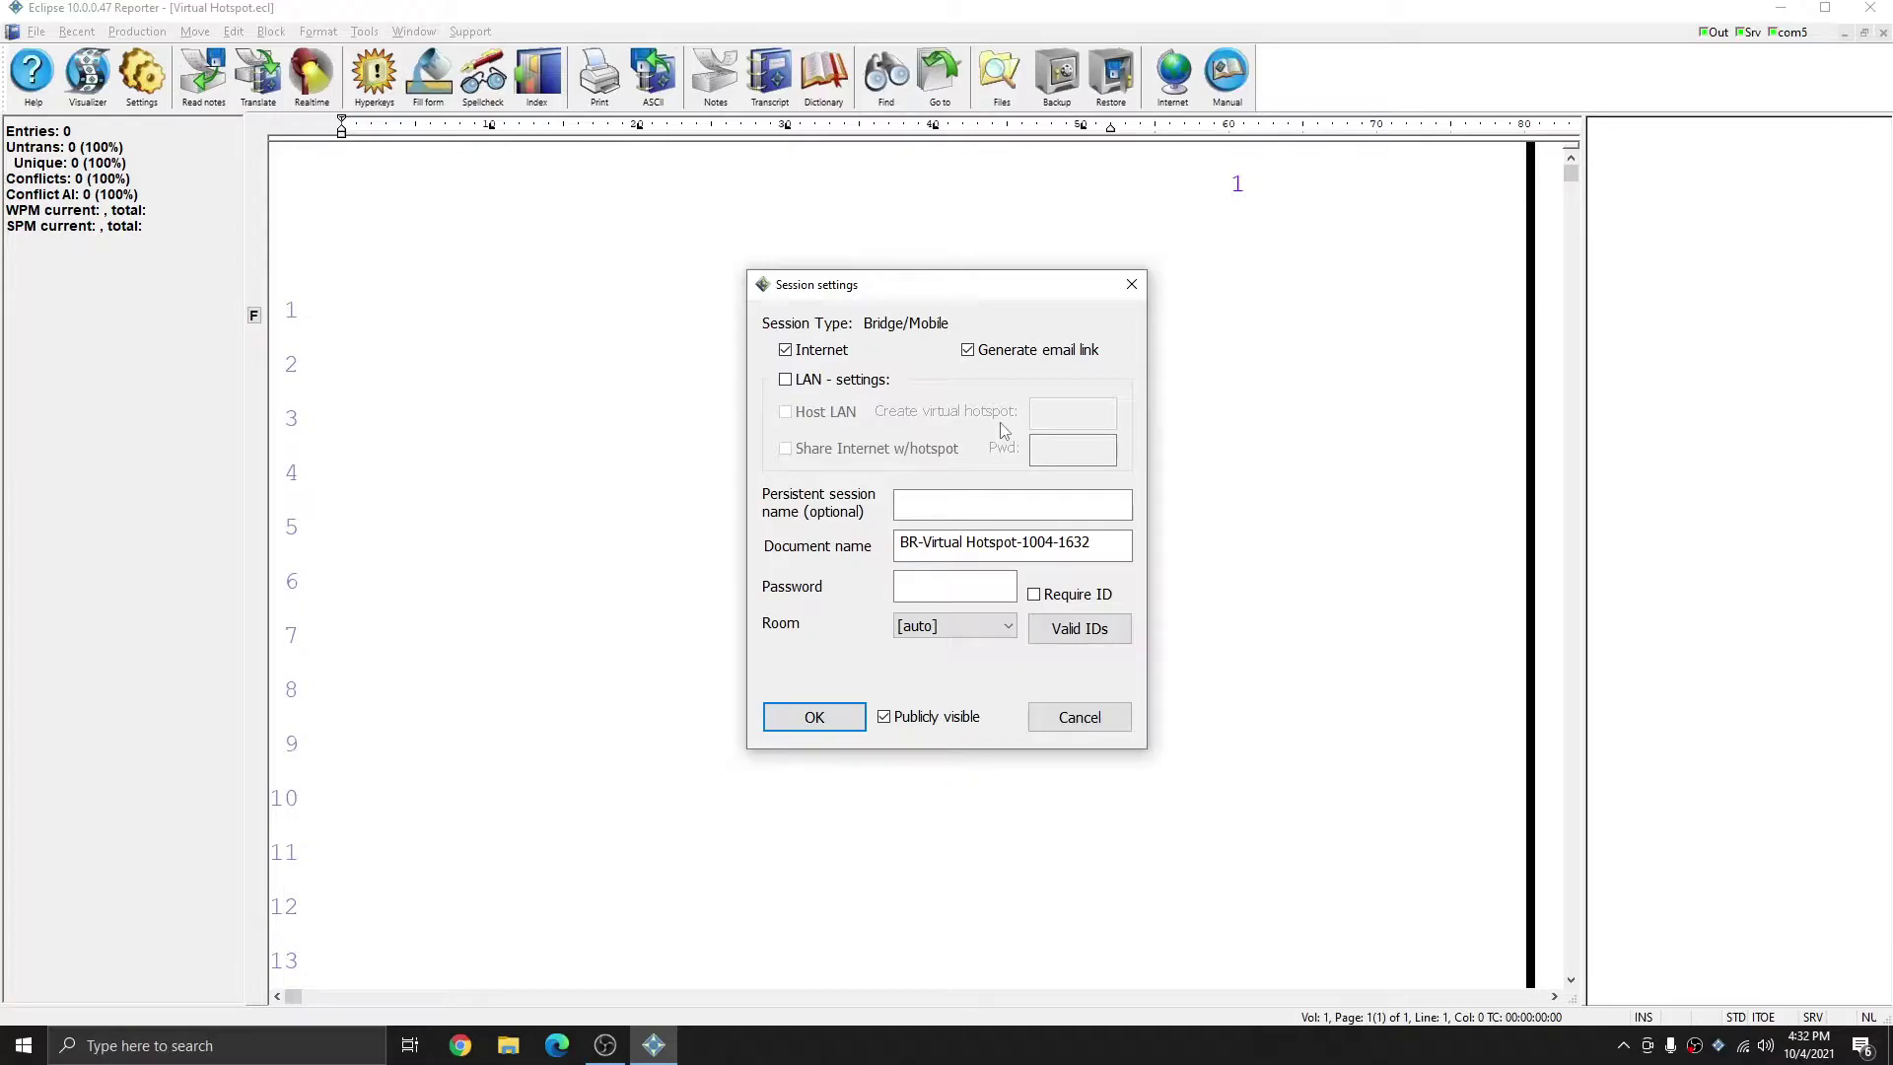
- Turn off Internet sharing and enable LAN settings with Host LAN for the session
left_click(786, 350)
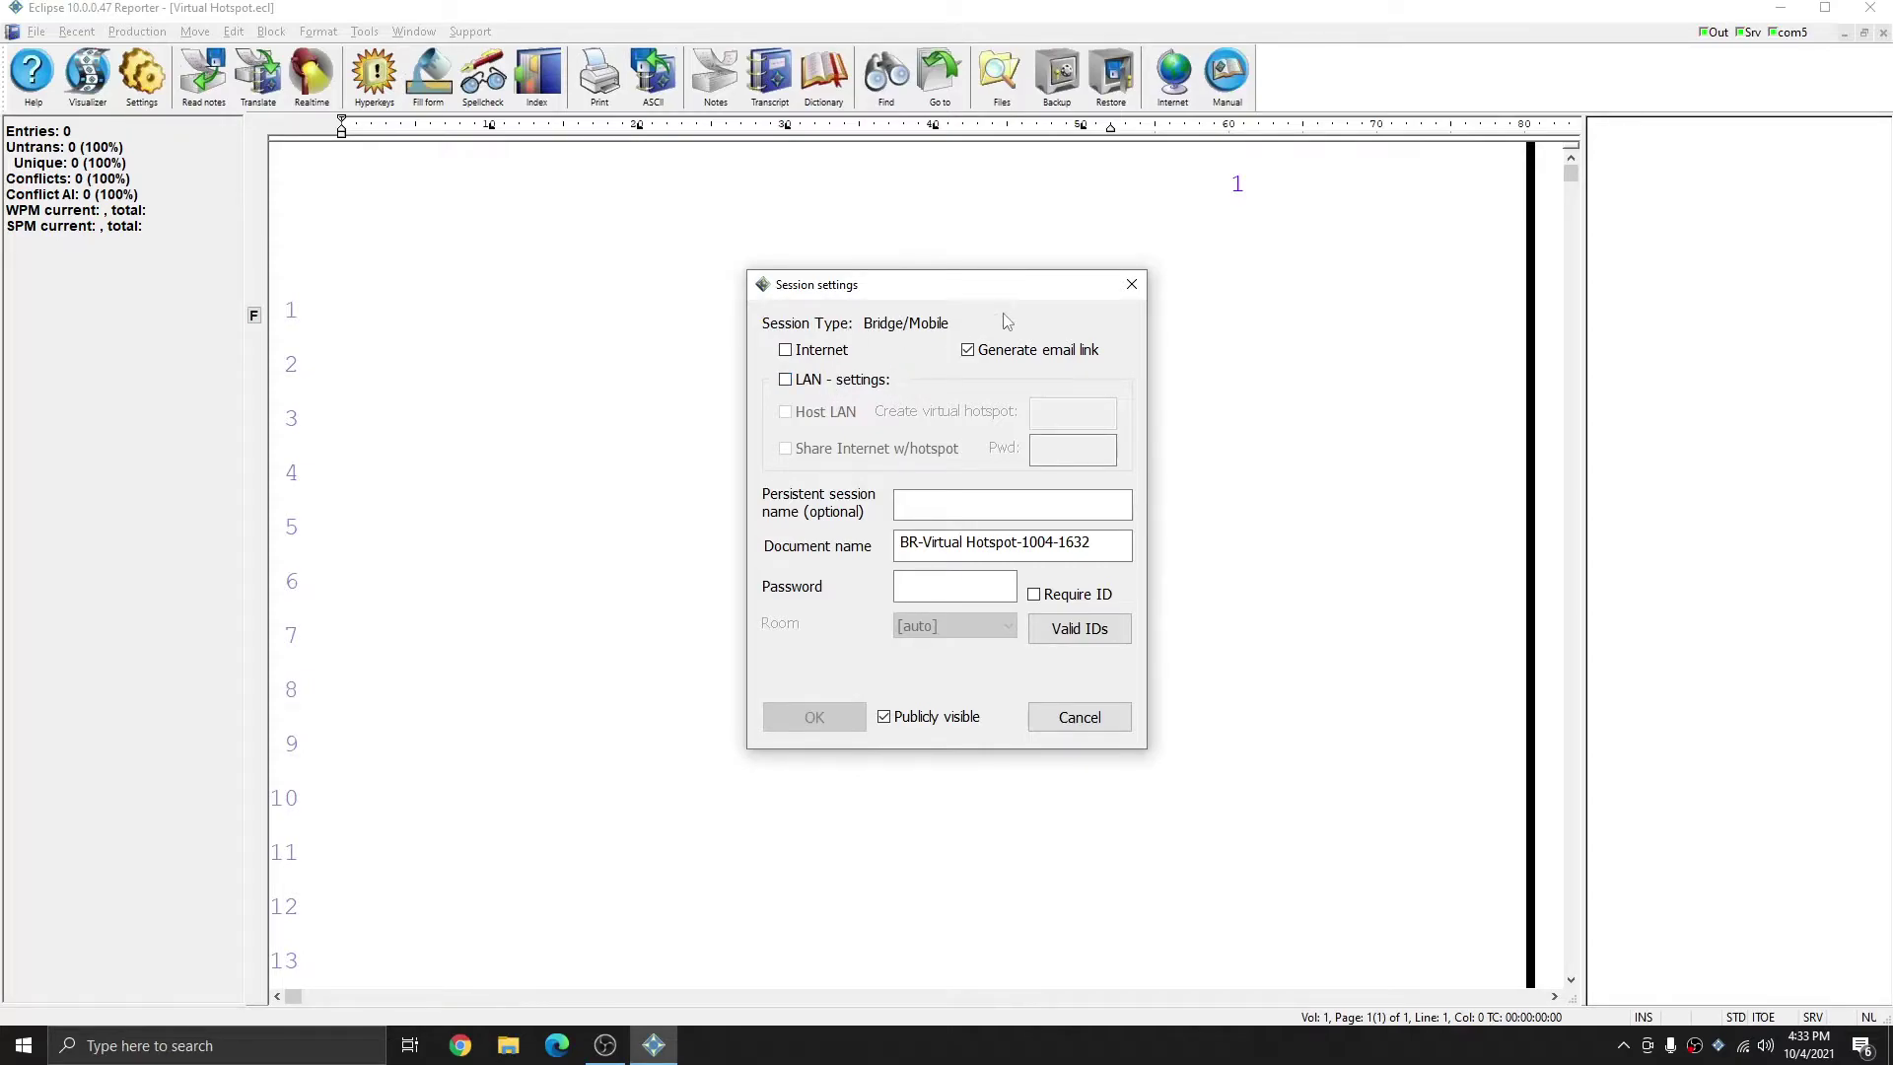
left_click(786, 380)
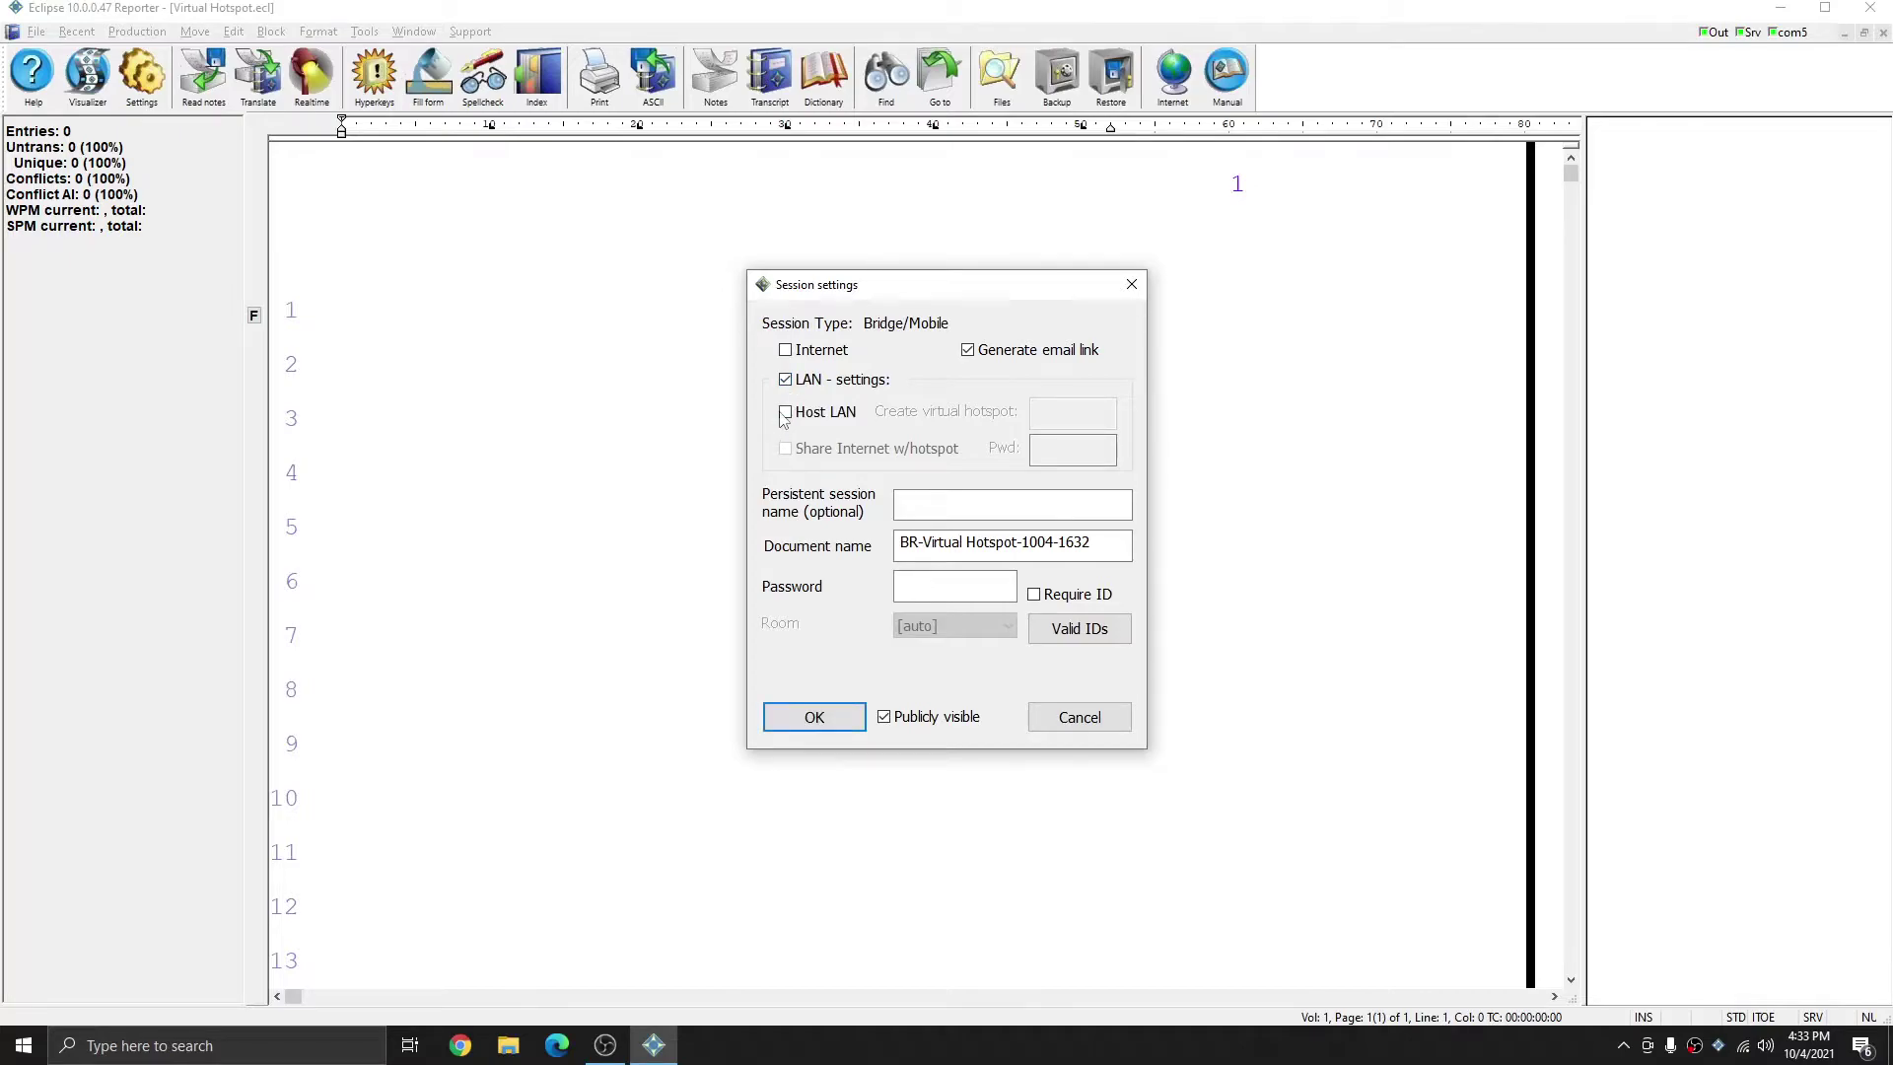
left_click(785, 414)
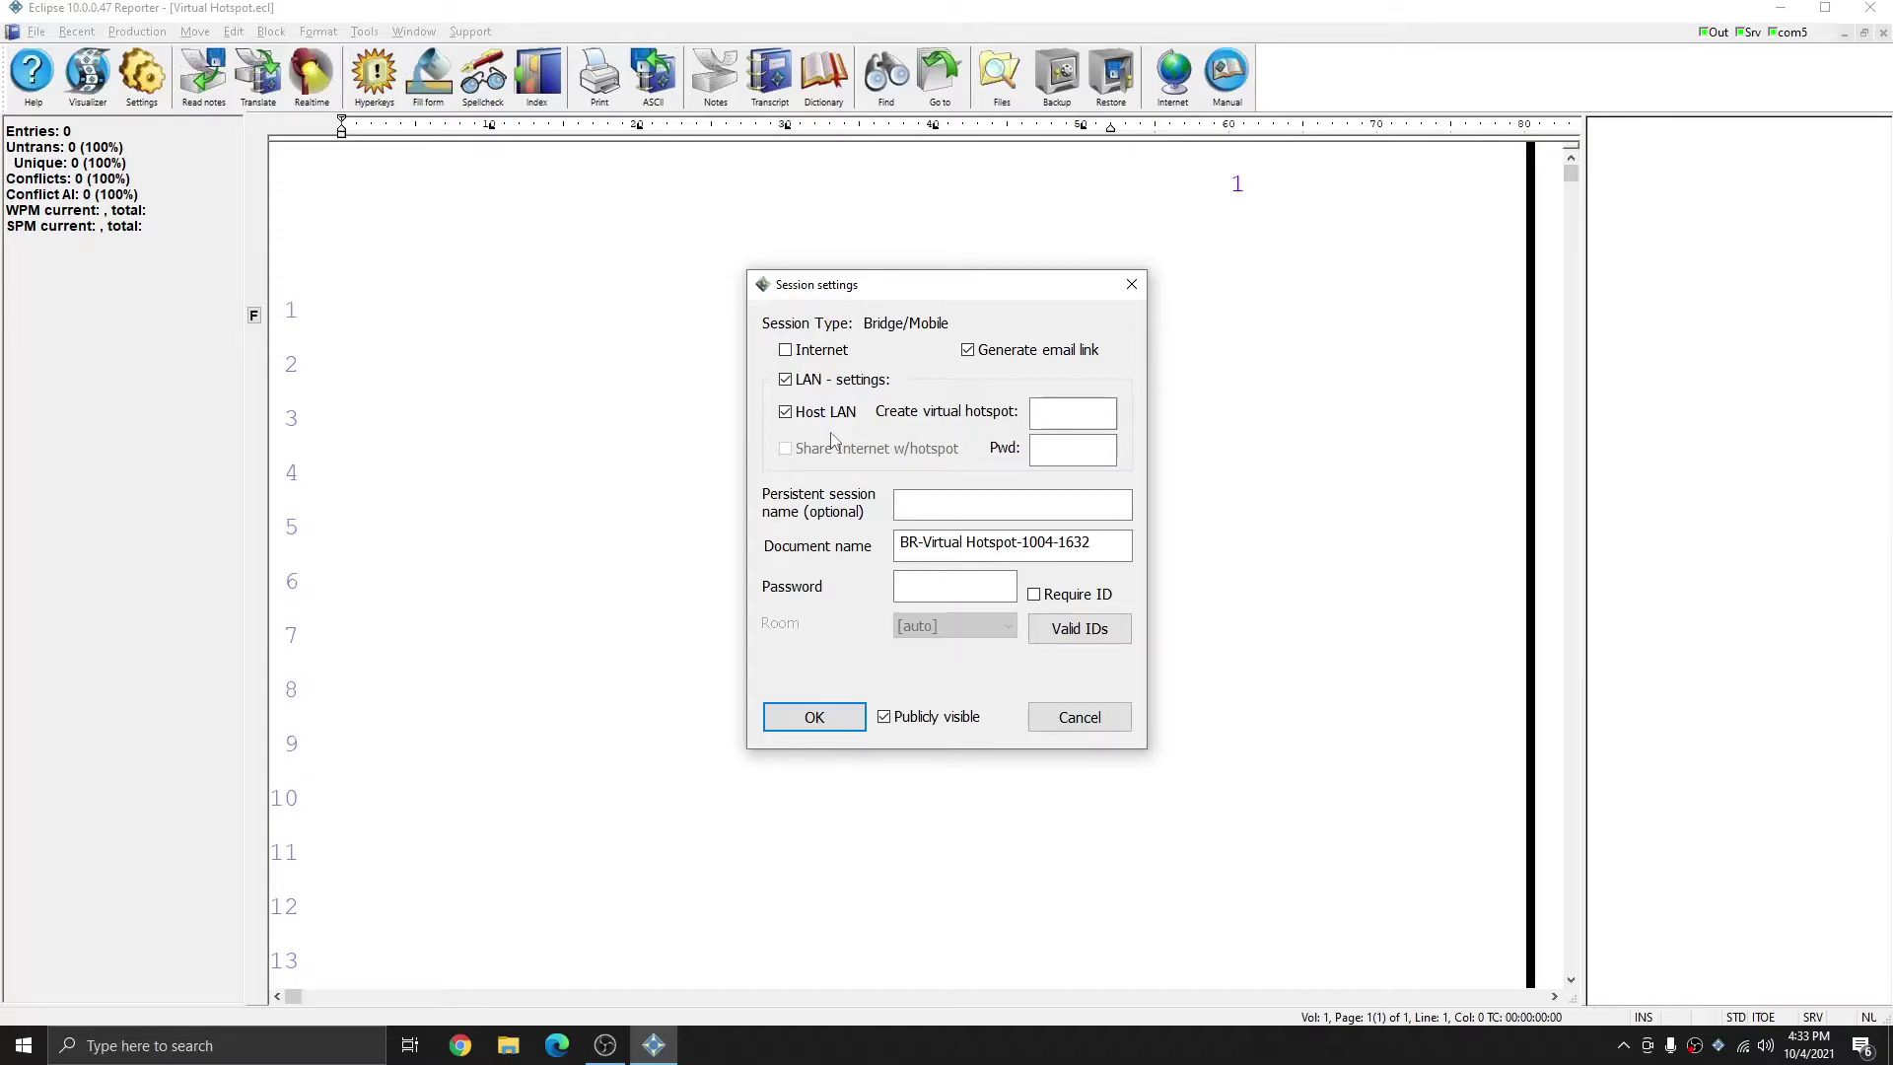
- Name the new virtual hotspot and enter its password
left_click(1106, 408)
type("AshlisNew")
type("Hotspot")
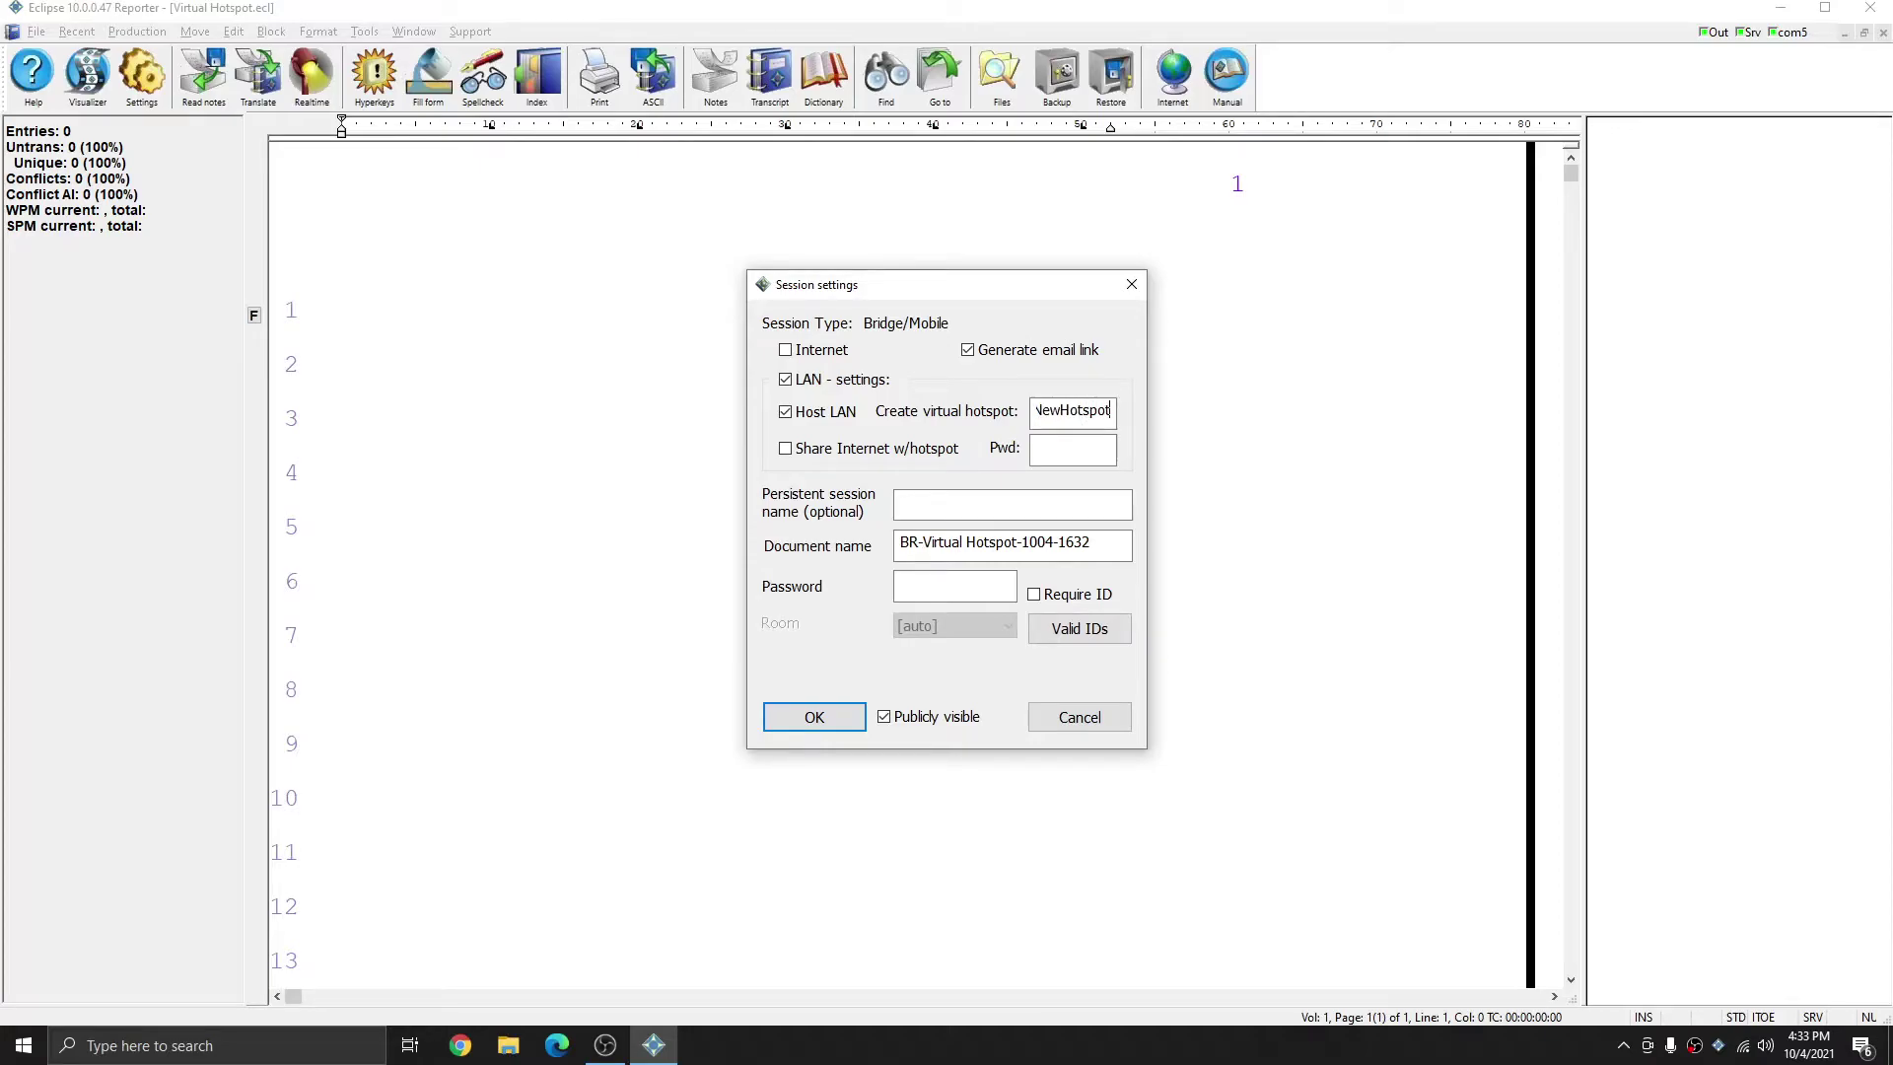
left_click(1070, 446)
type("password")
- Share Internet through the hotspot, keep the generated document name, and enter a session password
left_click(785, 449)
left_click(1111, 549)
left_click_drag(1114, 545, 899, 547)
left_click(1110, 545)
left_click(952, 586)
type("1234")
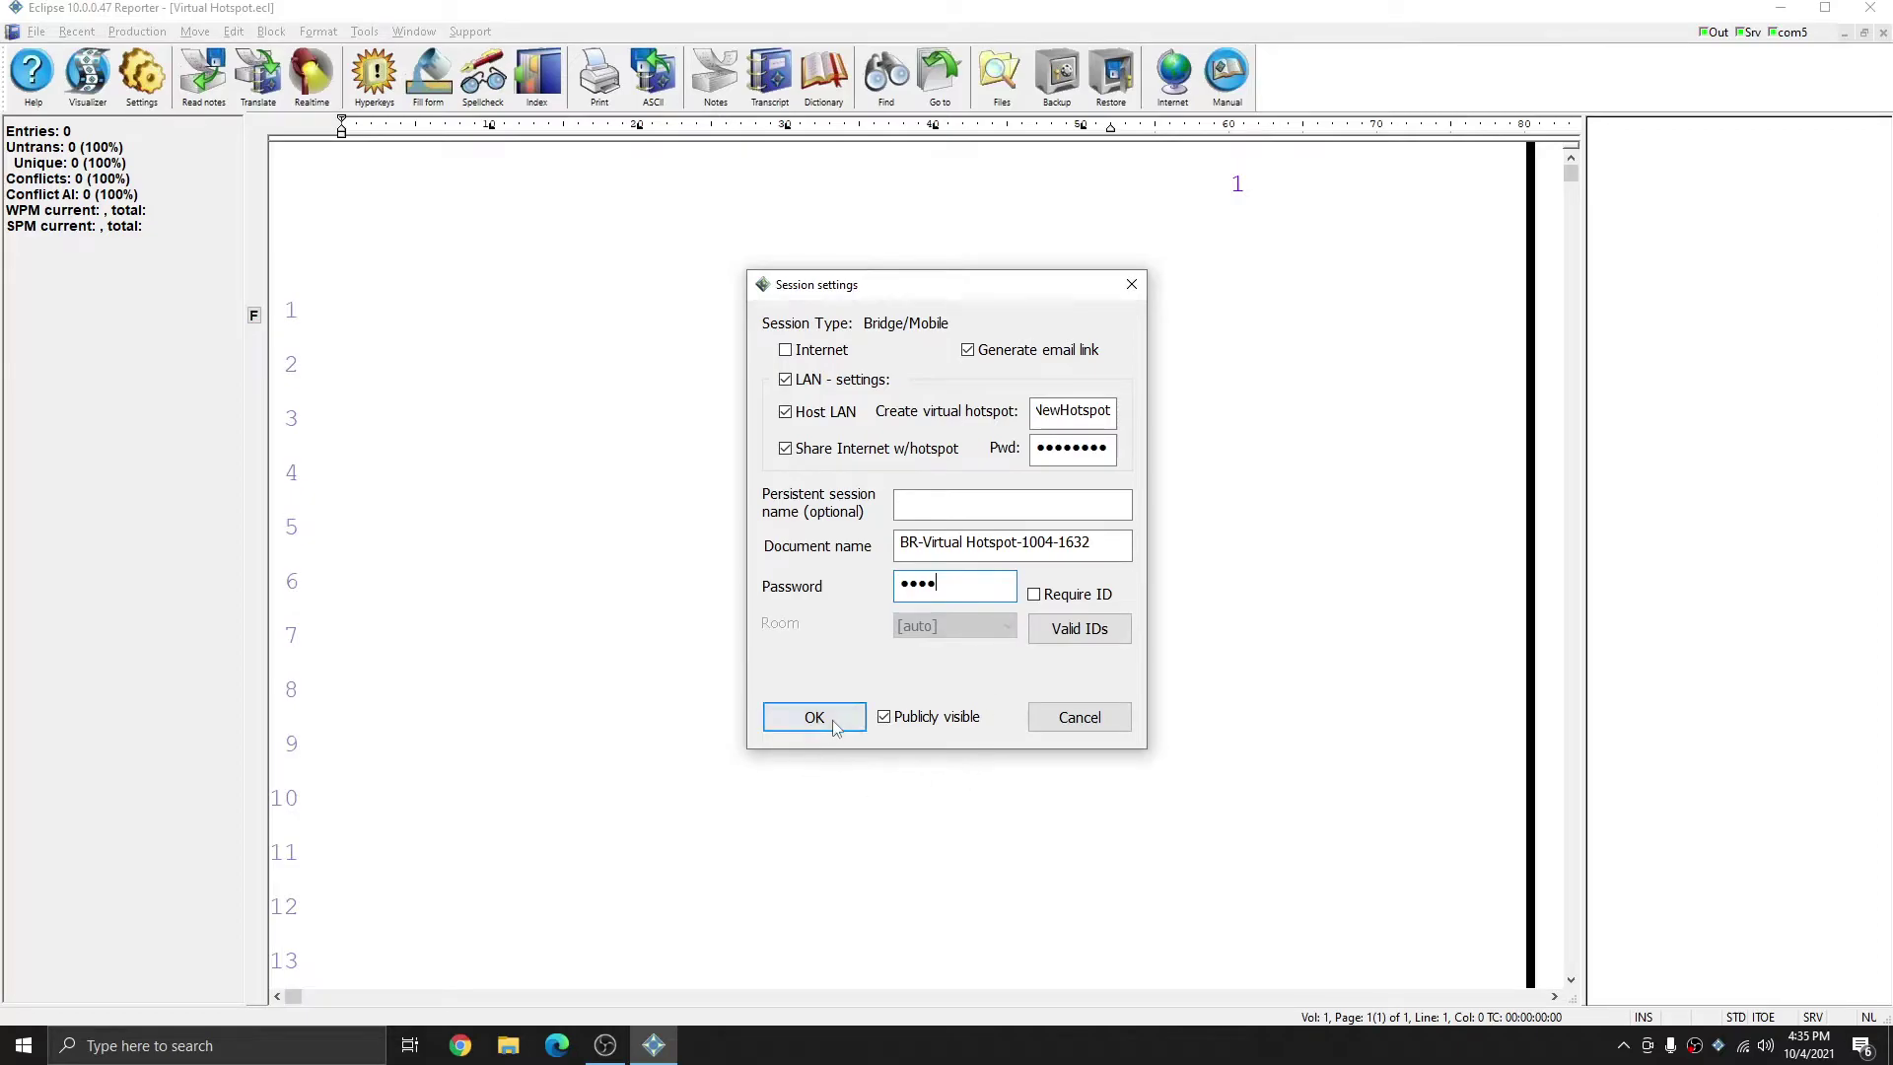
- Open the LAN hotspot session and acknowledge the 'session link email copied to clipboard' message
left_click(799, 725)
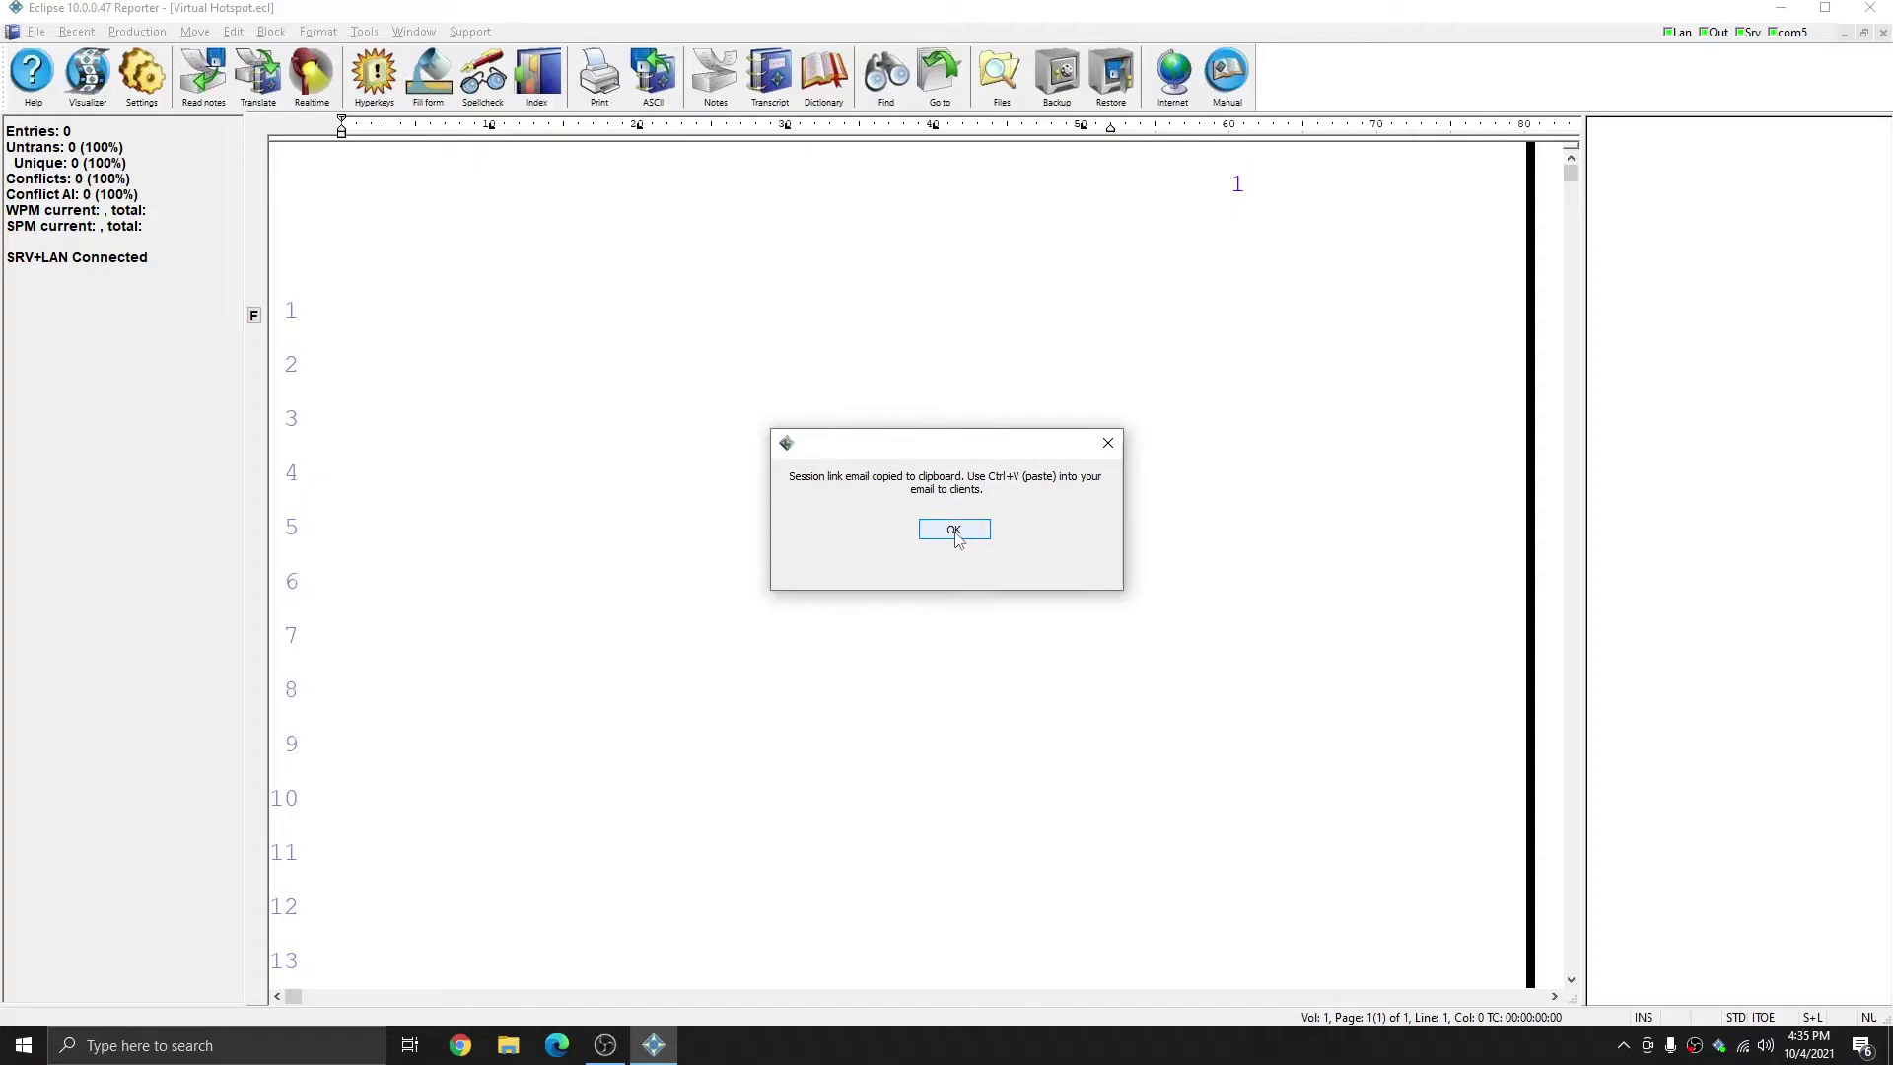
left_click(955, 533)
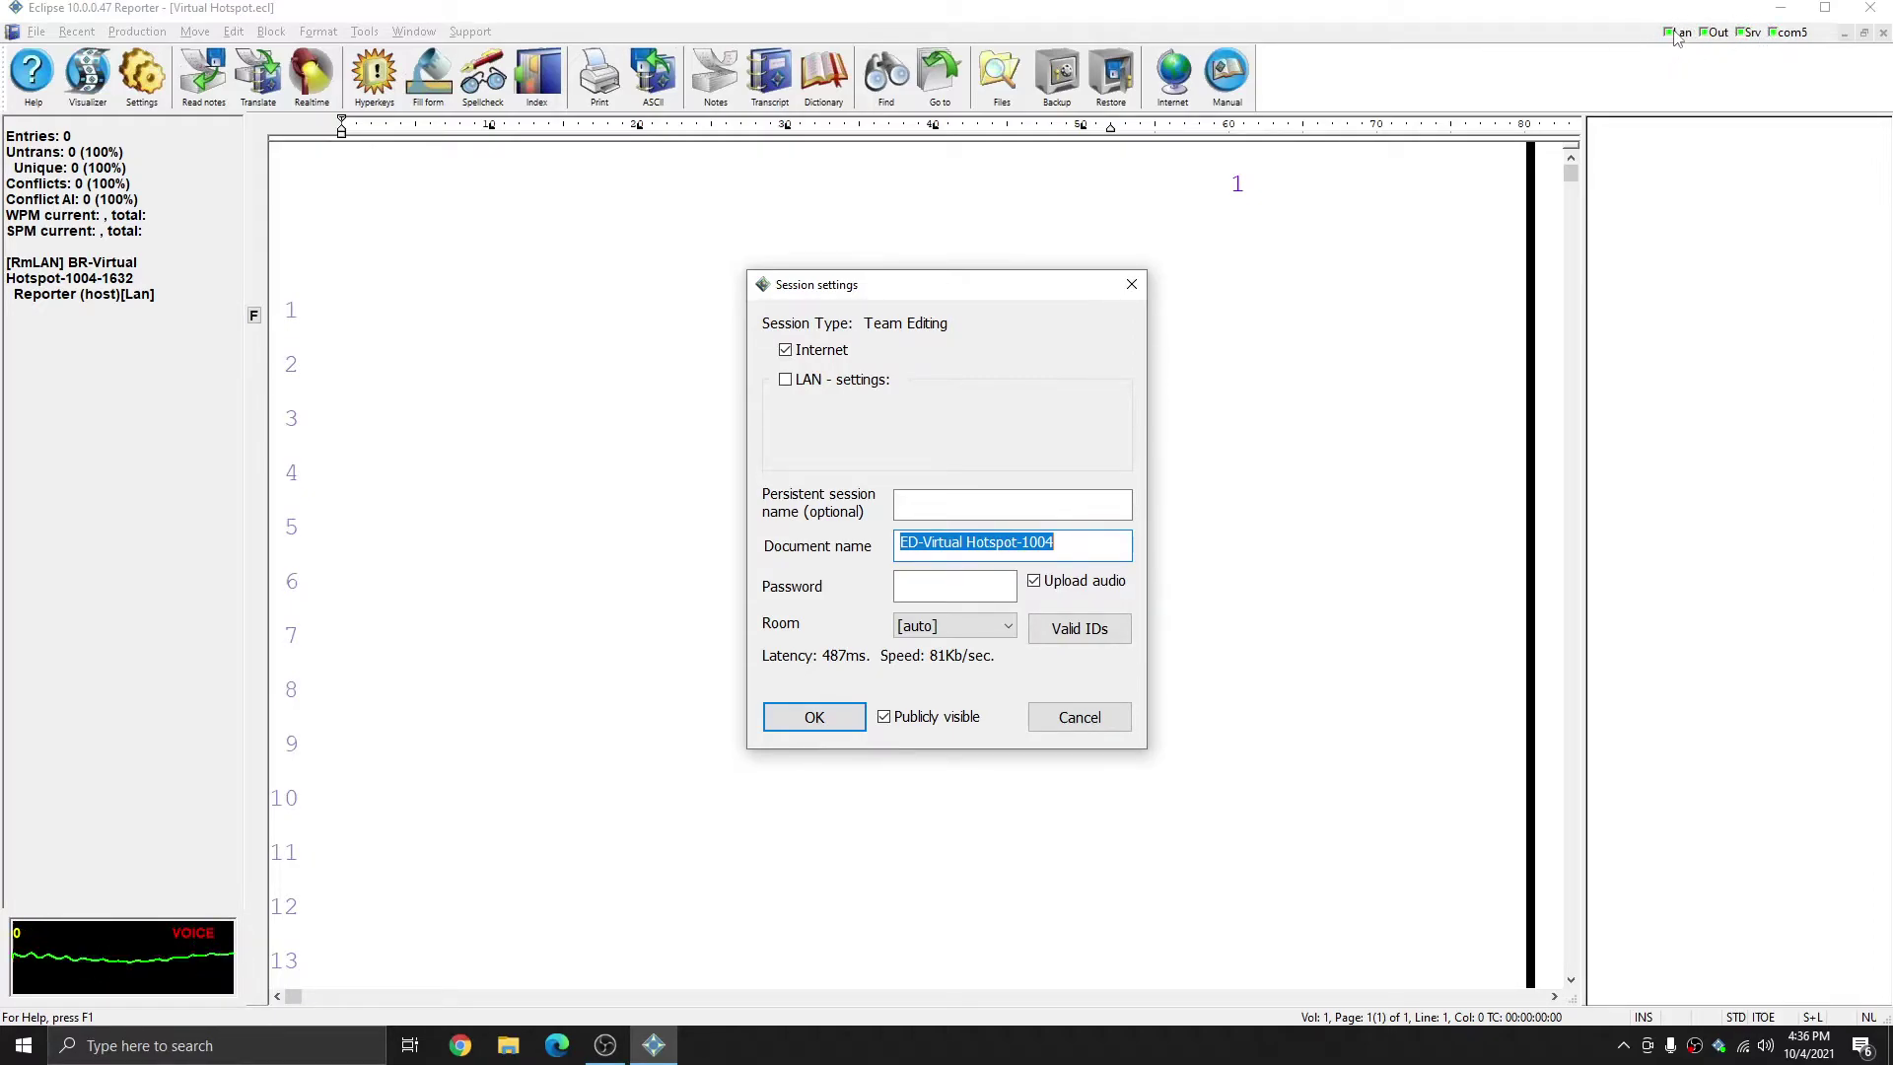
- Open team editing session ED-Virtual Hotspot-1004 protected by a session password
left_click(1119, 546)
left_click_drag(1119, 544, 895, 546)
left_click(956, 589)
type("****")
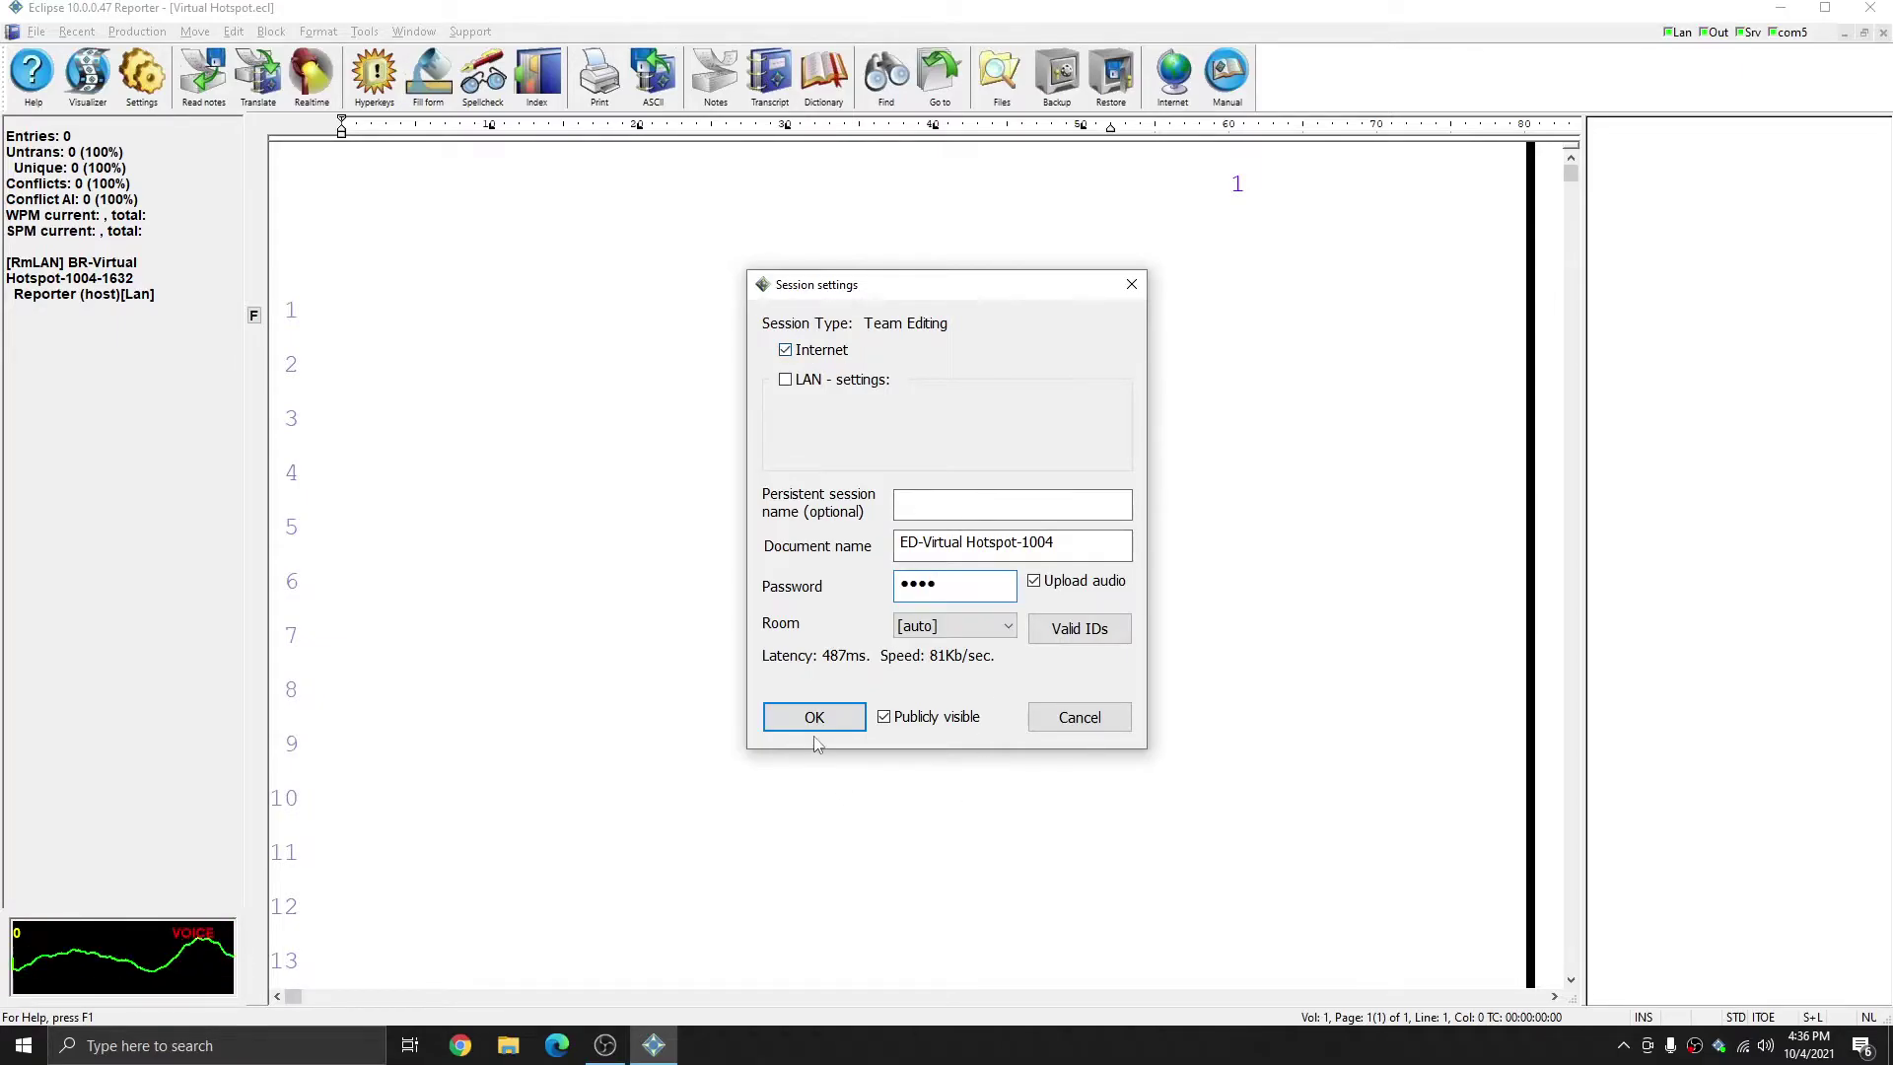
left_click(787, 721)
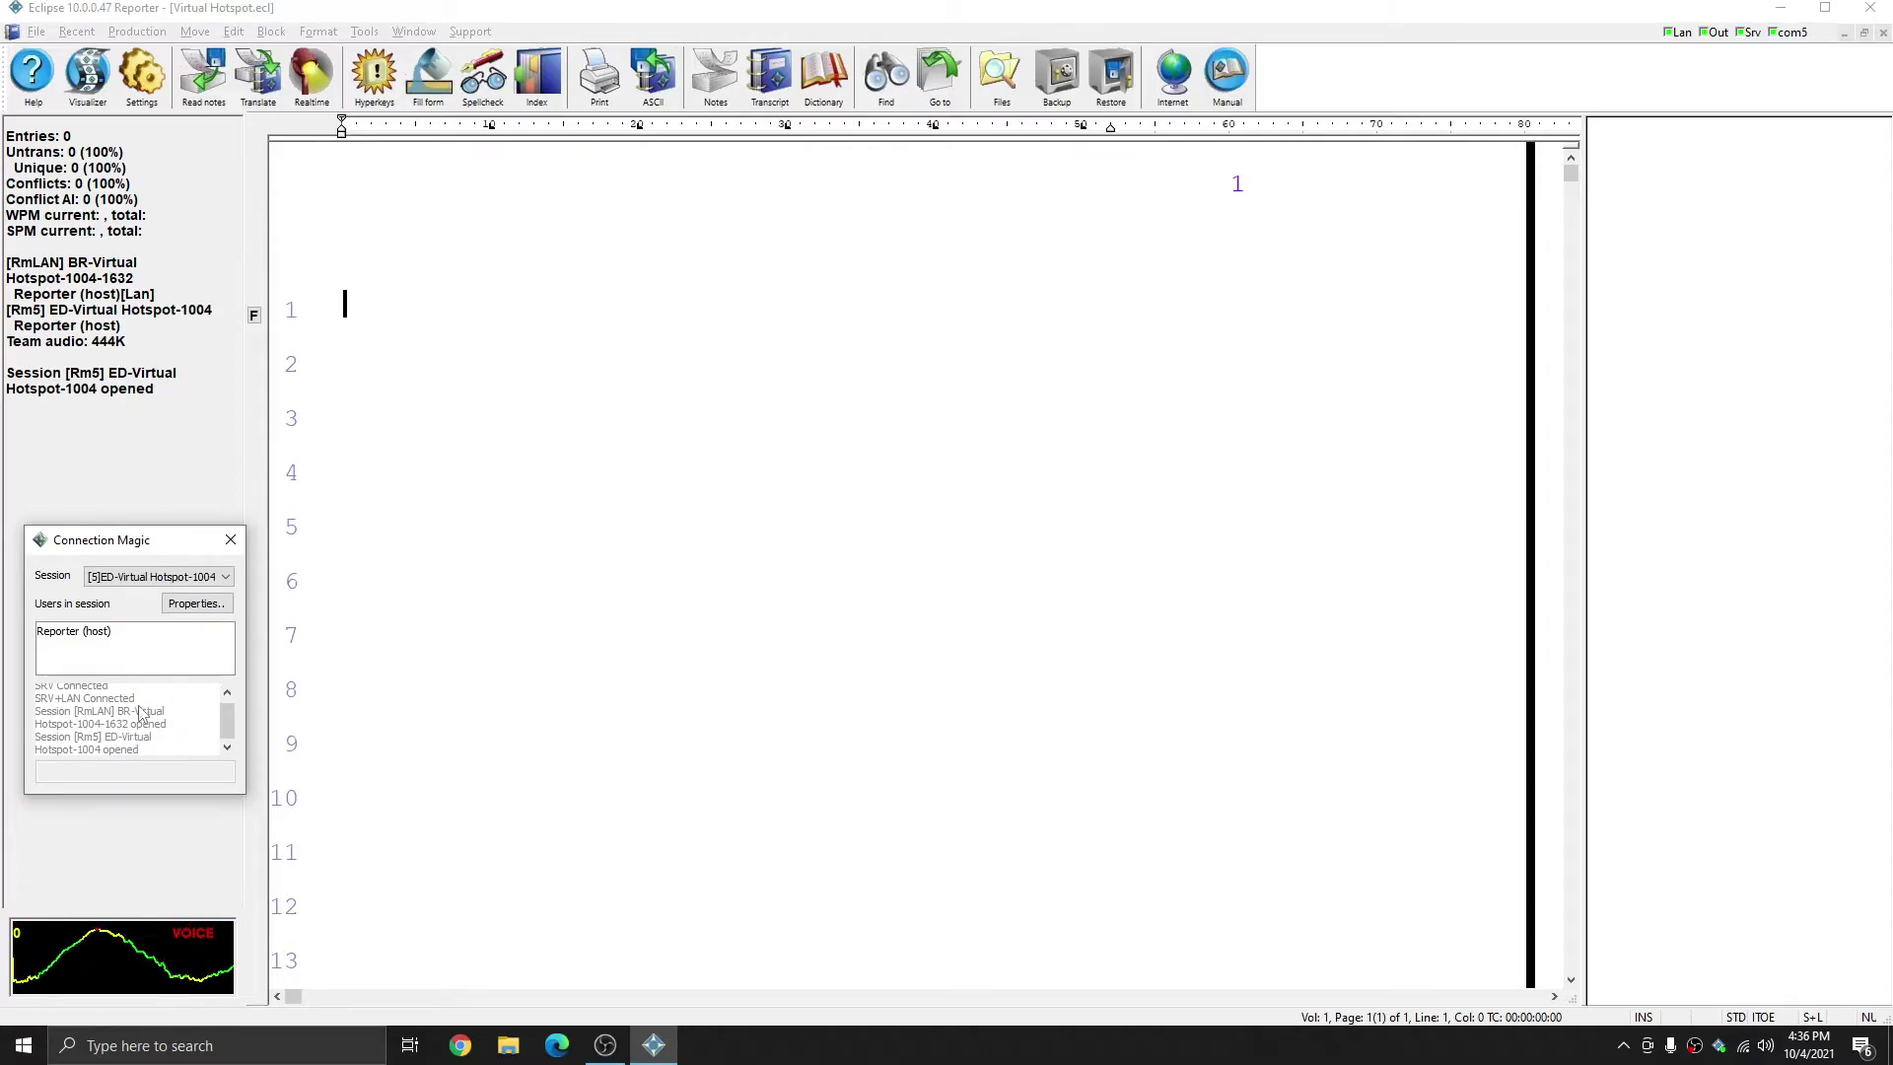
- View the host user's connection details in the team editing session, then close them
left_click(108, 632)
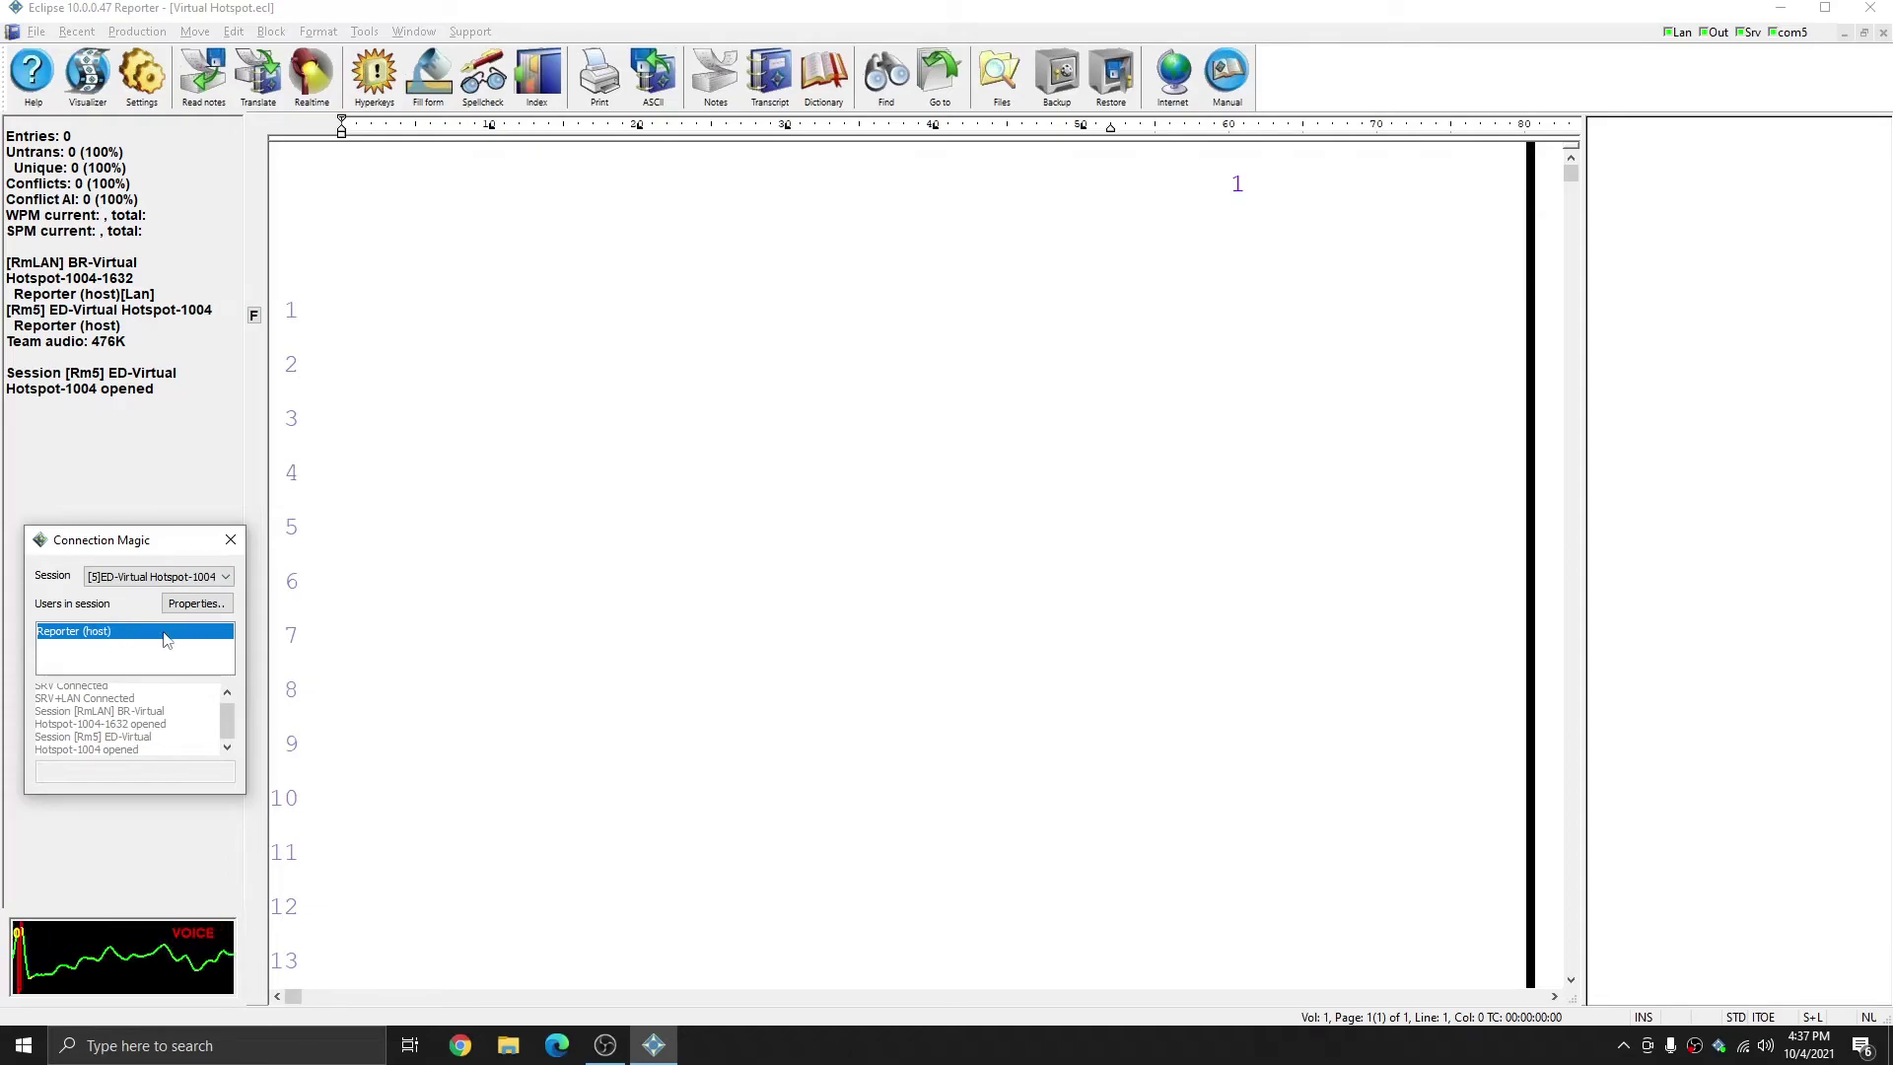
left_click(197, 603)
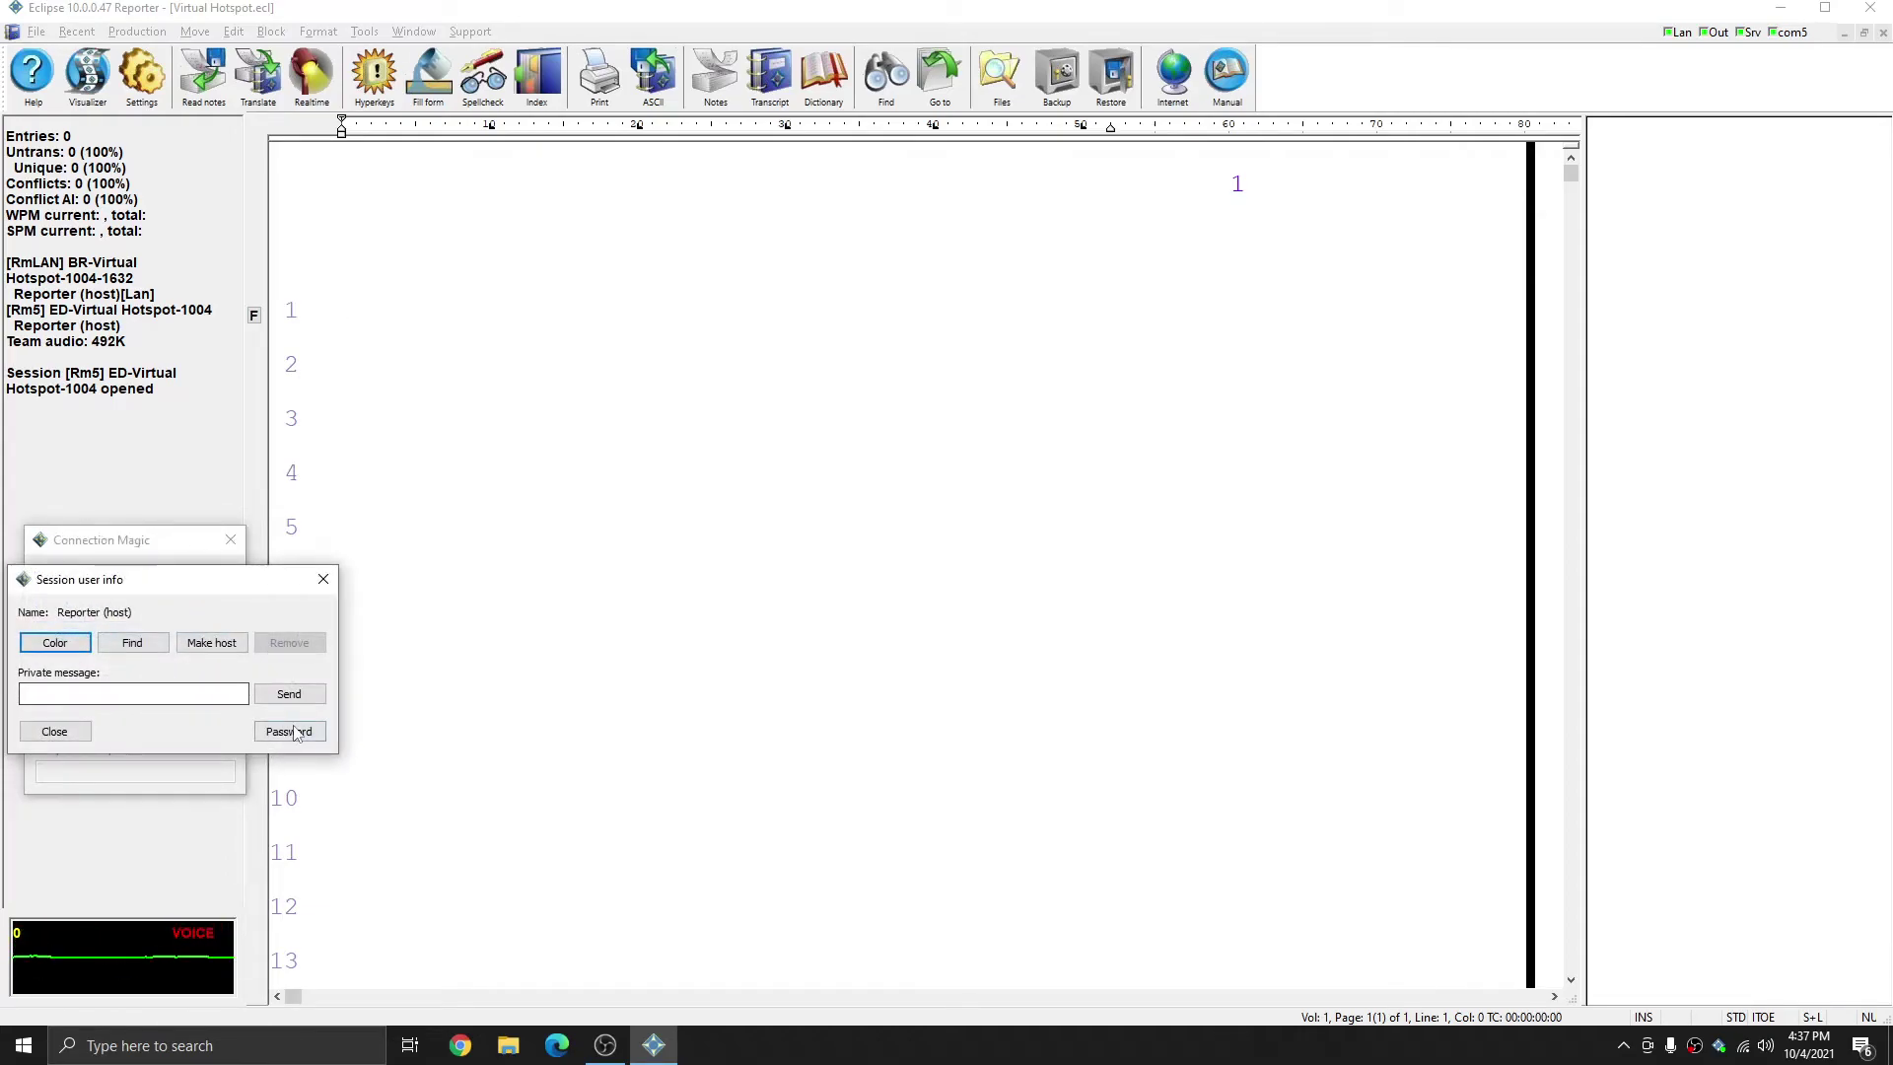
left_click(291, 732)
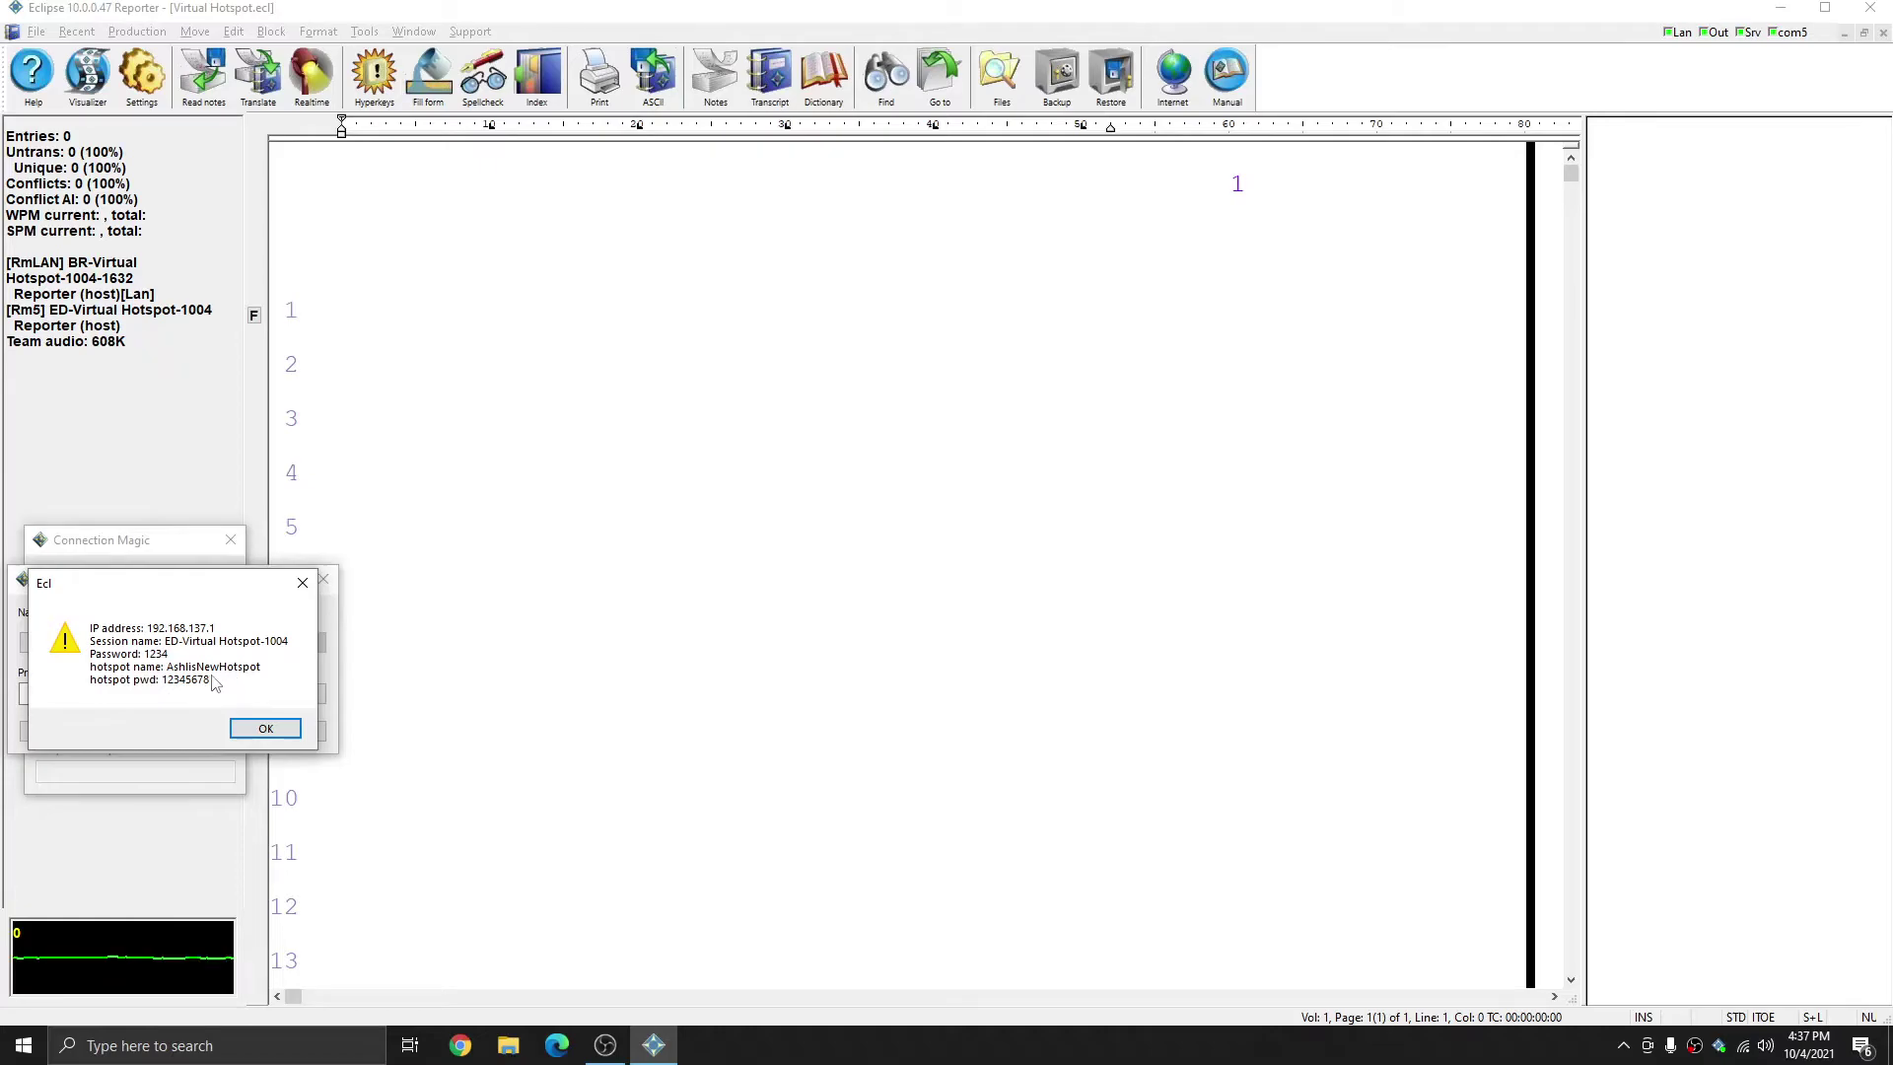
left_click(264, 731)
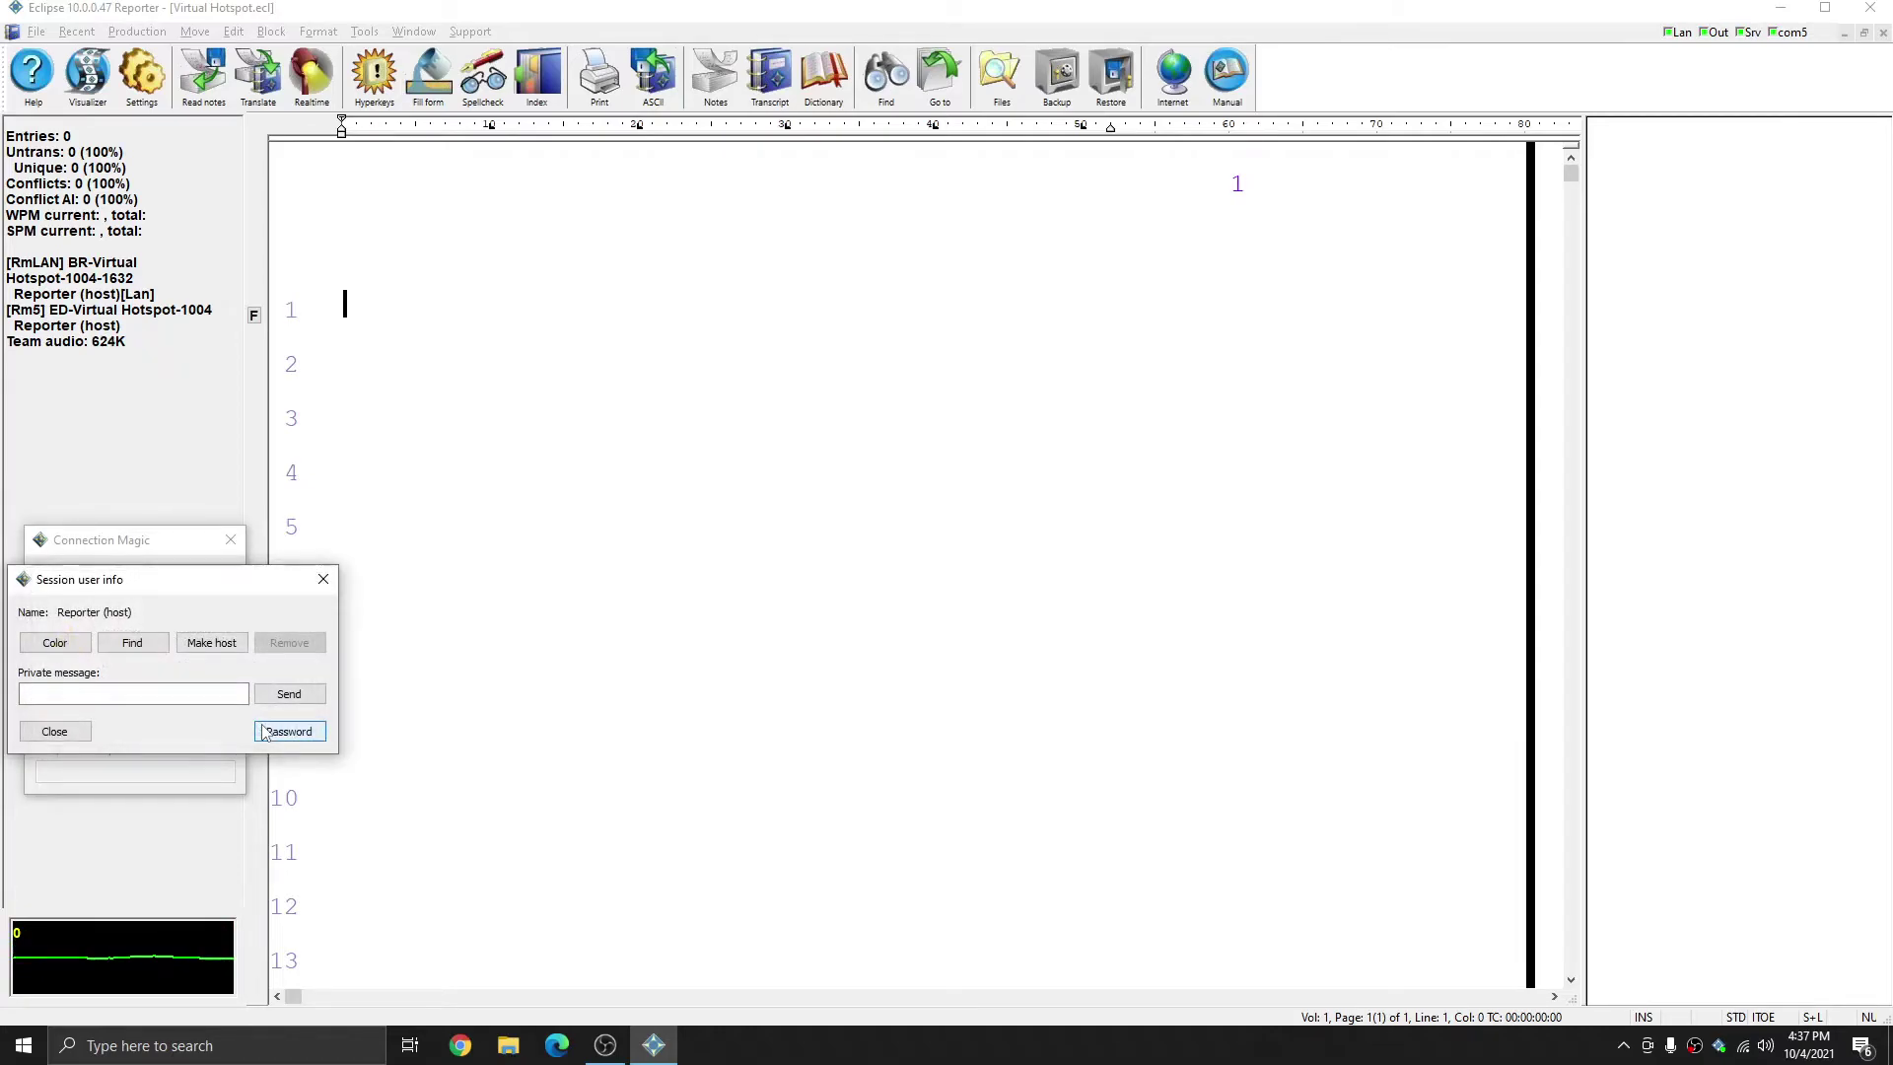
left_click(79, 736)
- Switch to the LAN hotspot session and review its connection details, including IP 192.168.137.1
left_click(145, 579)
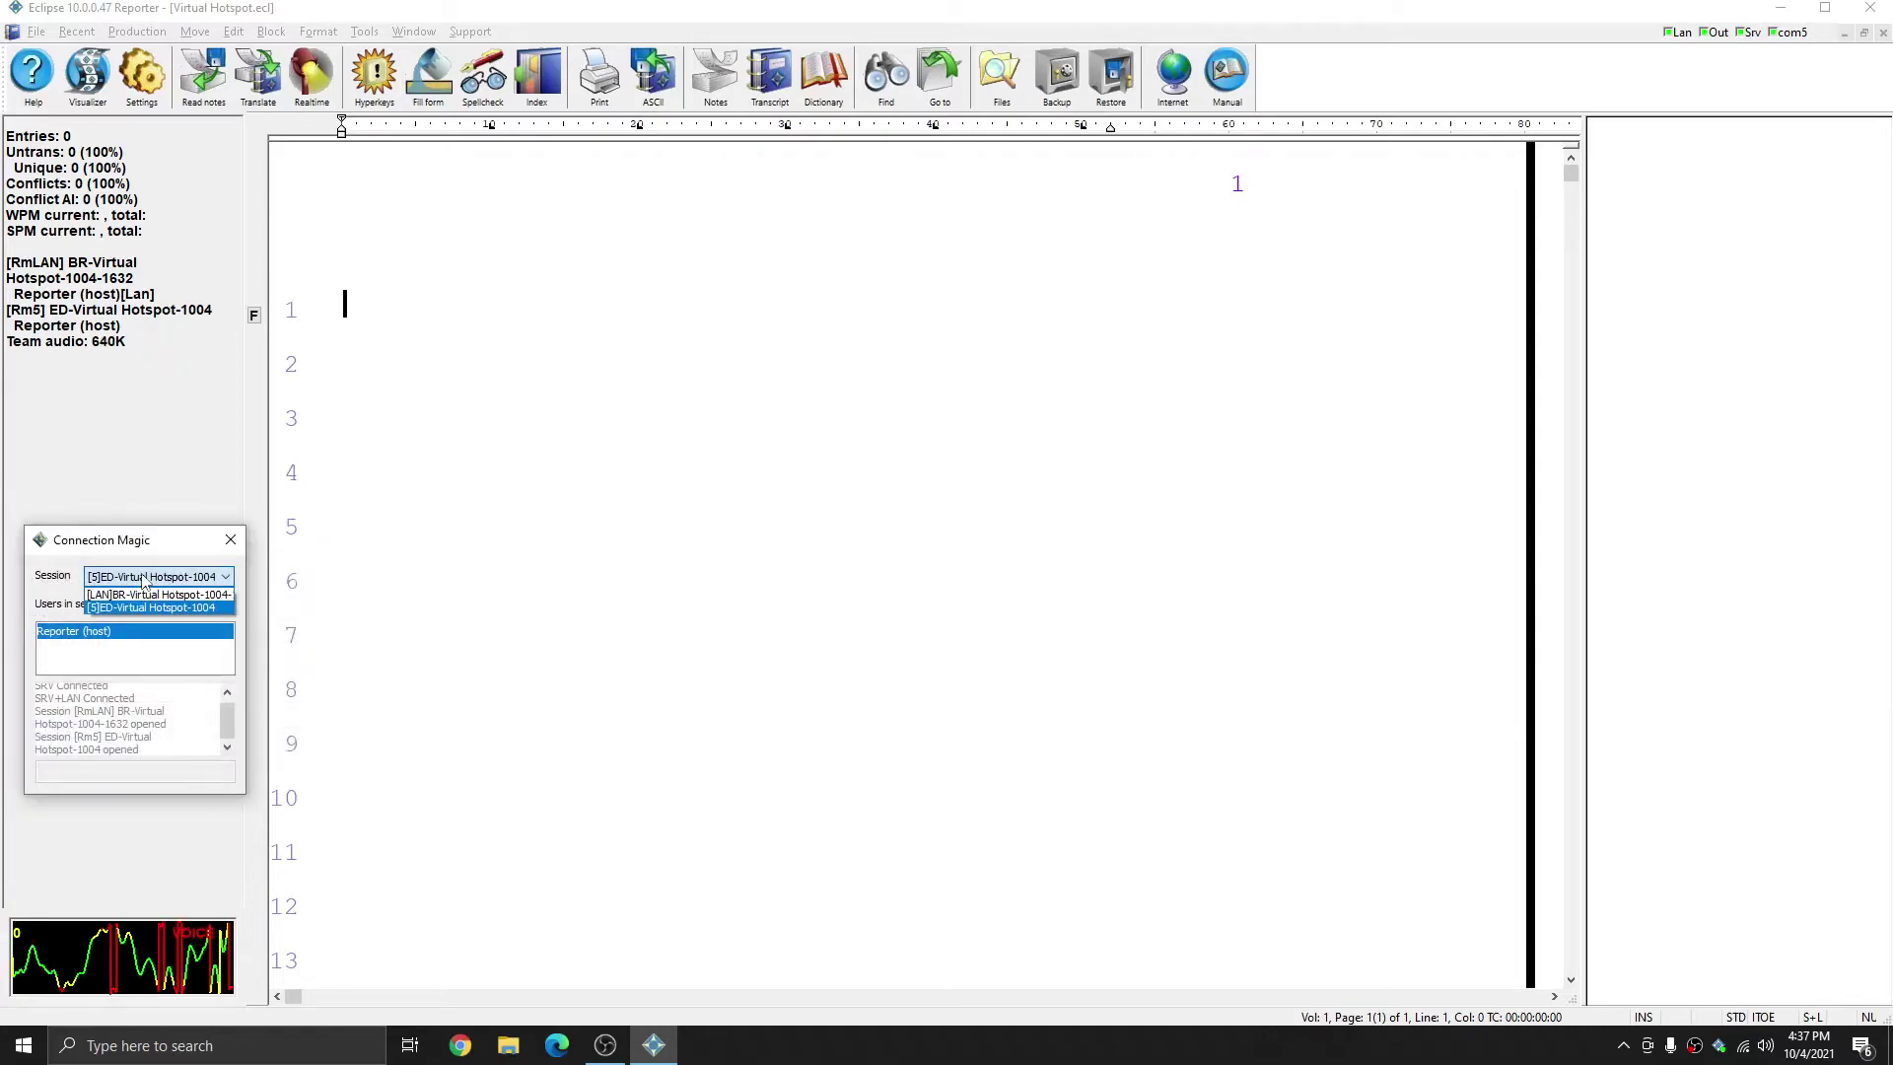
left_click(123, 594)
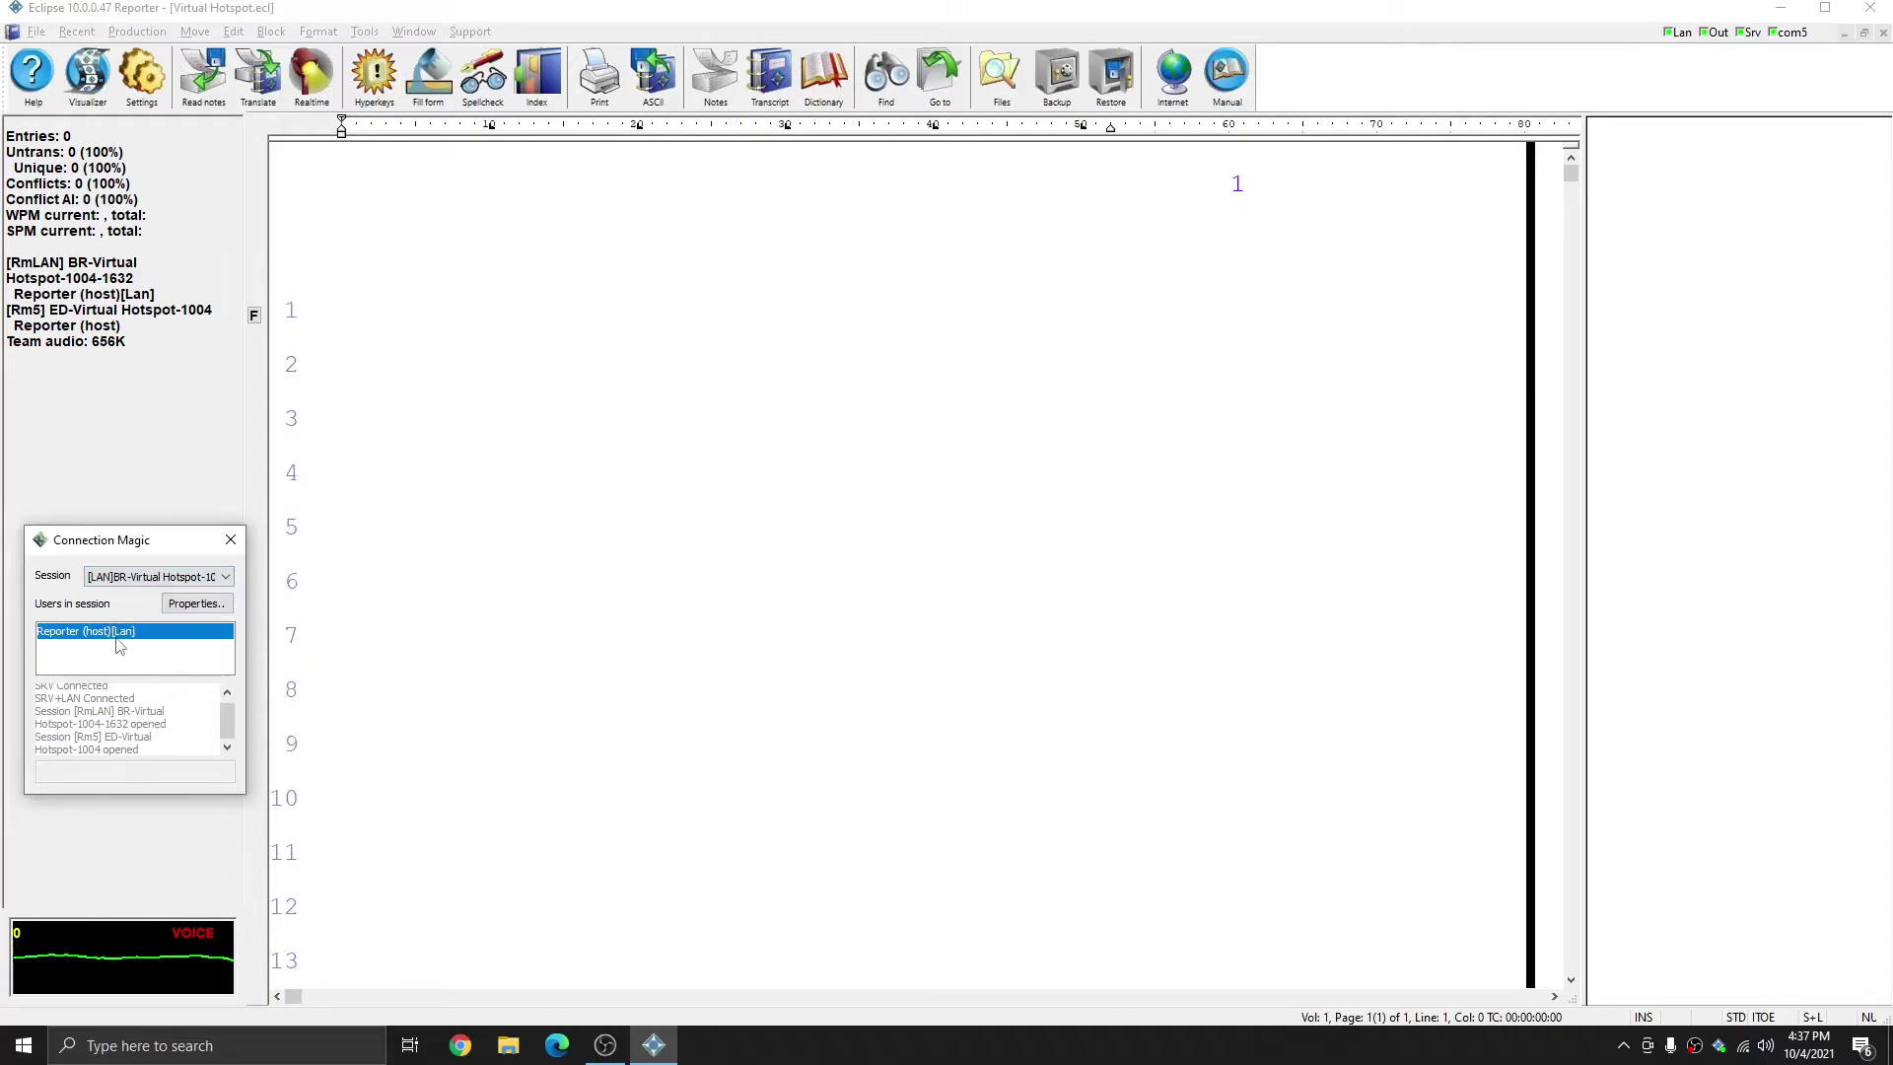
left_click(196, 604)
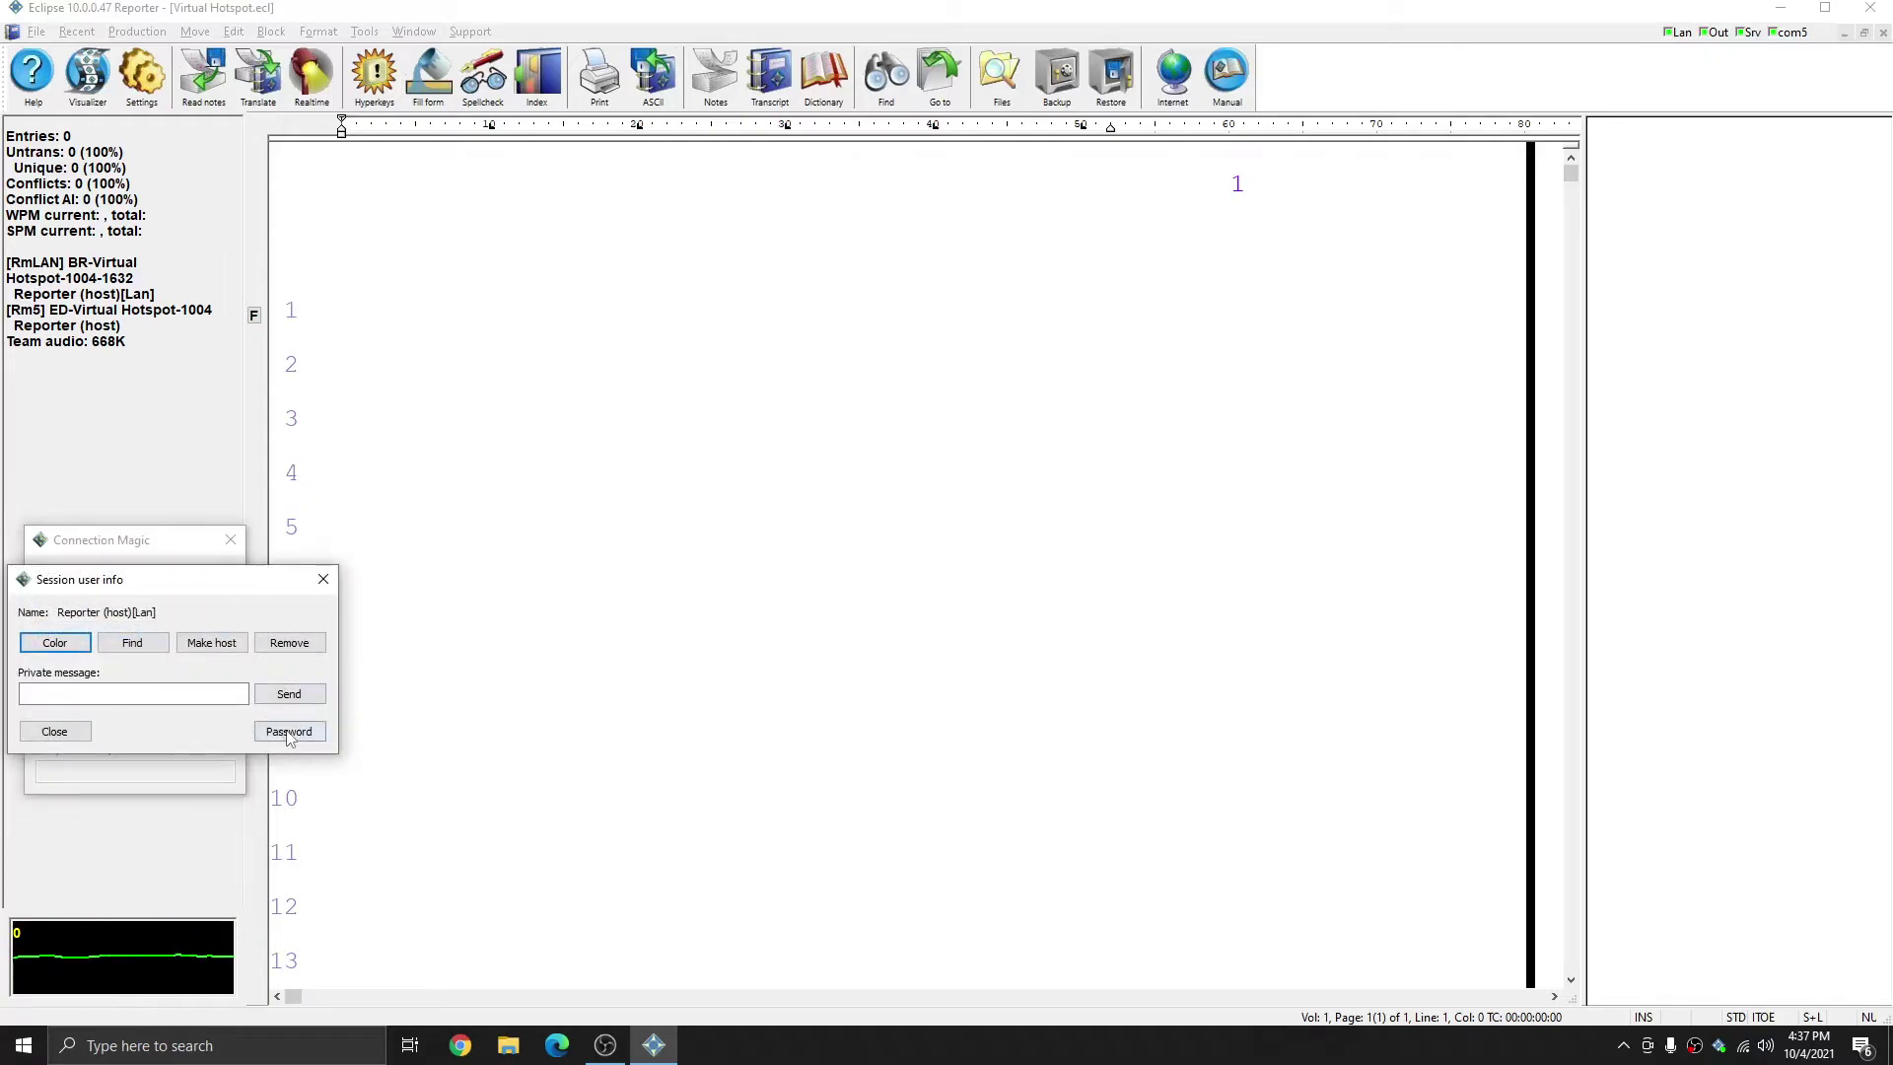
left_click(287, 734)
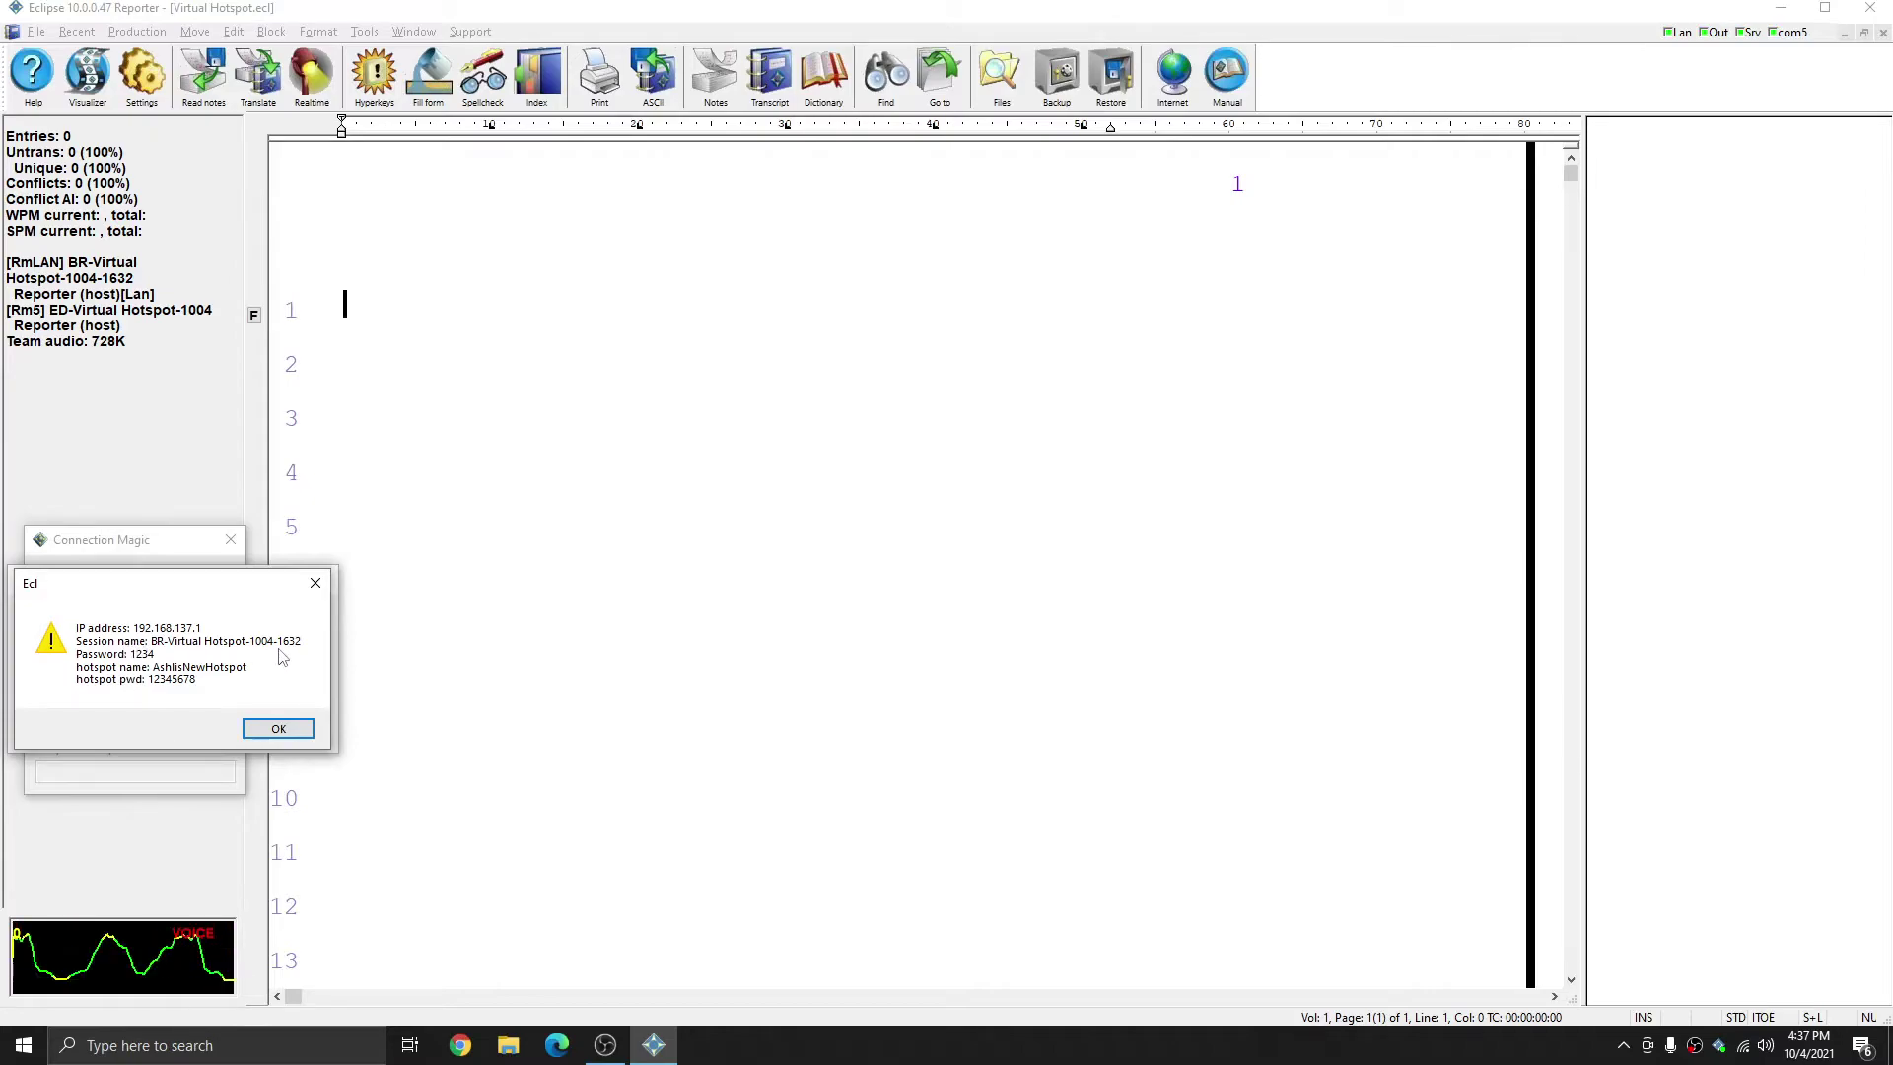
left_click(315, 582)
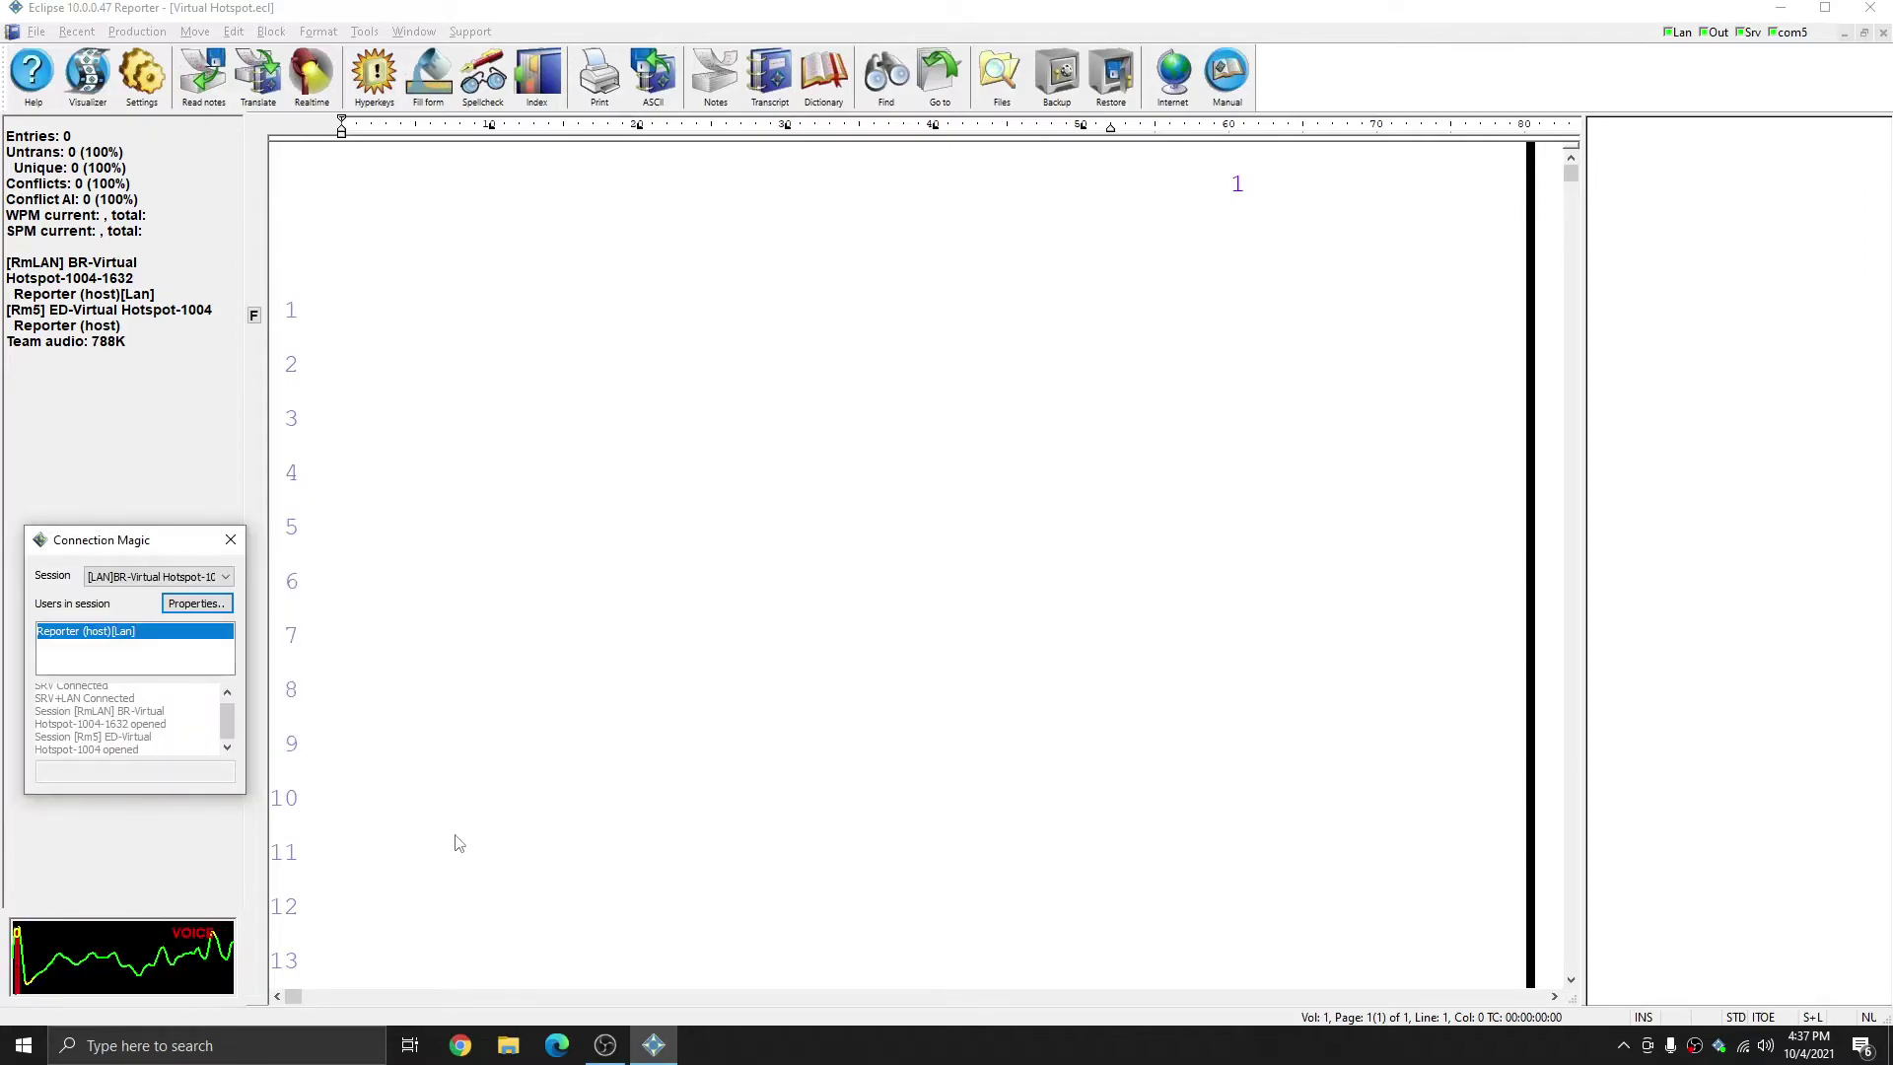
- Write 'Speaker1: Thank you for coming on the show today, what do you have to tell us this week'
type("Speaker1: Thank you for coming")
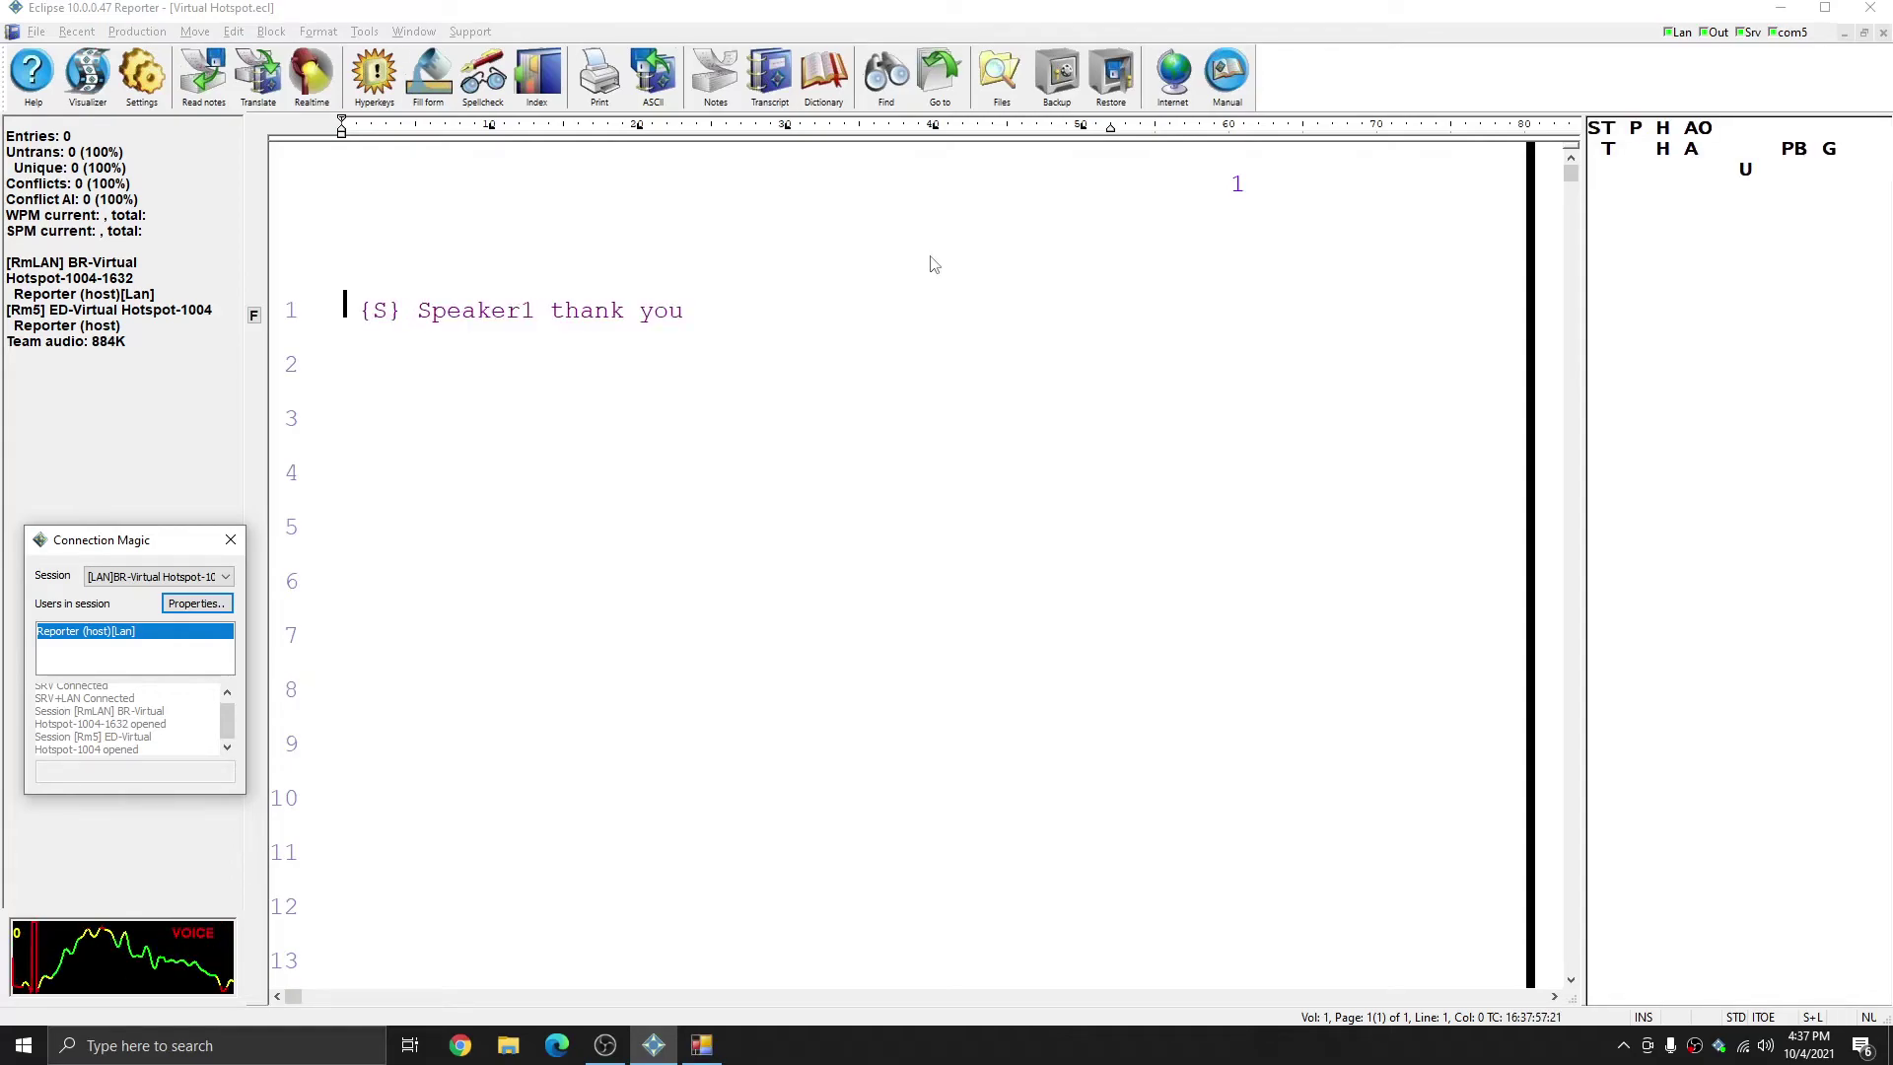
type(" o")
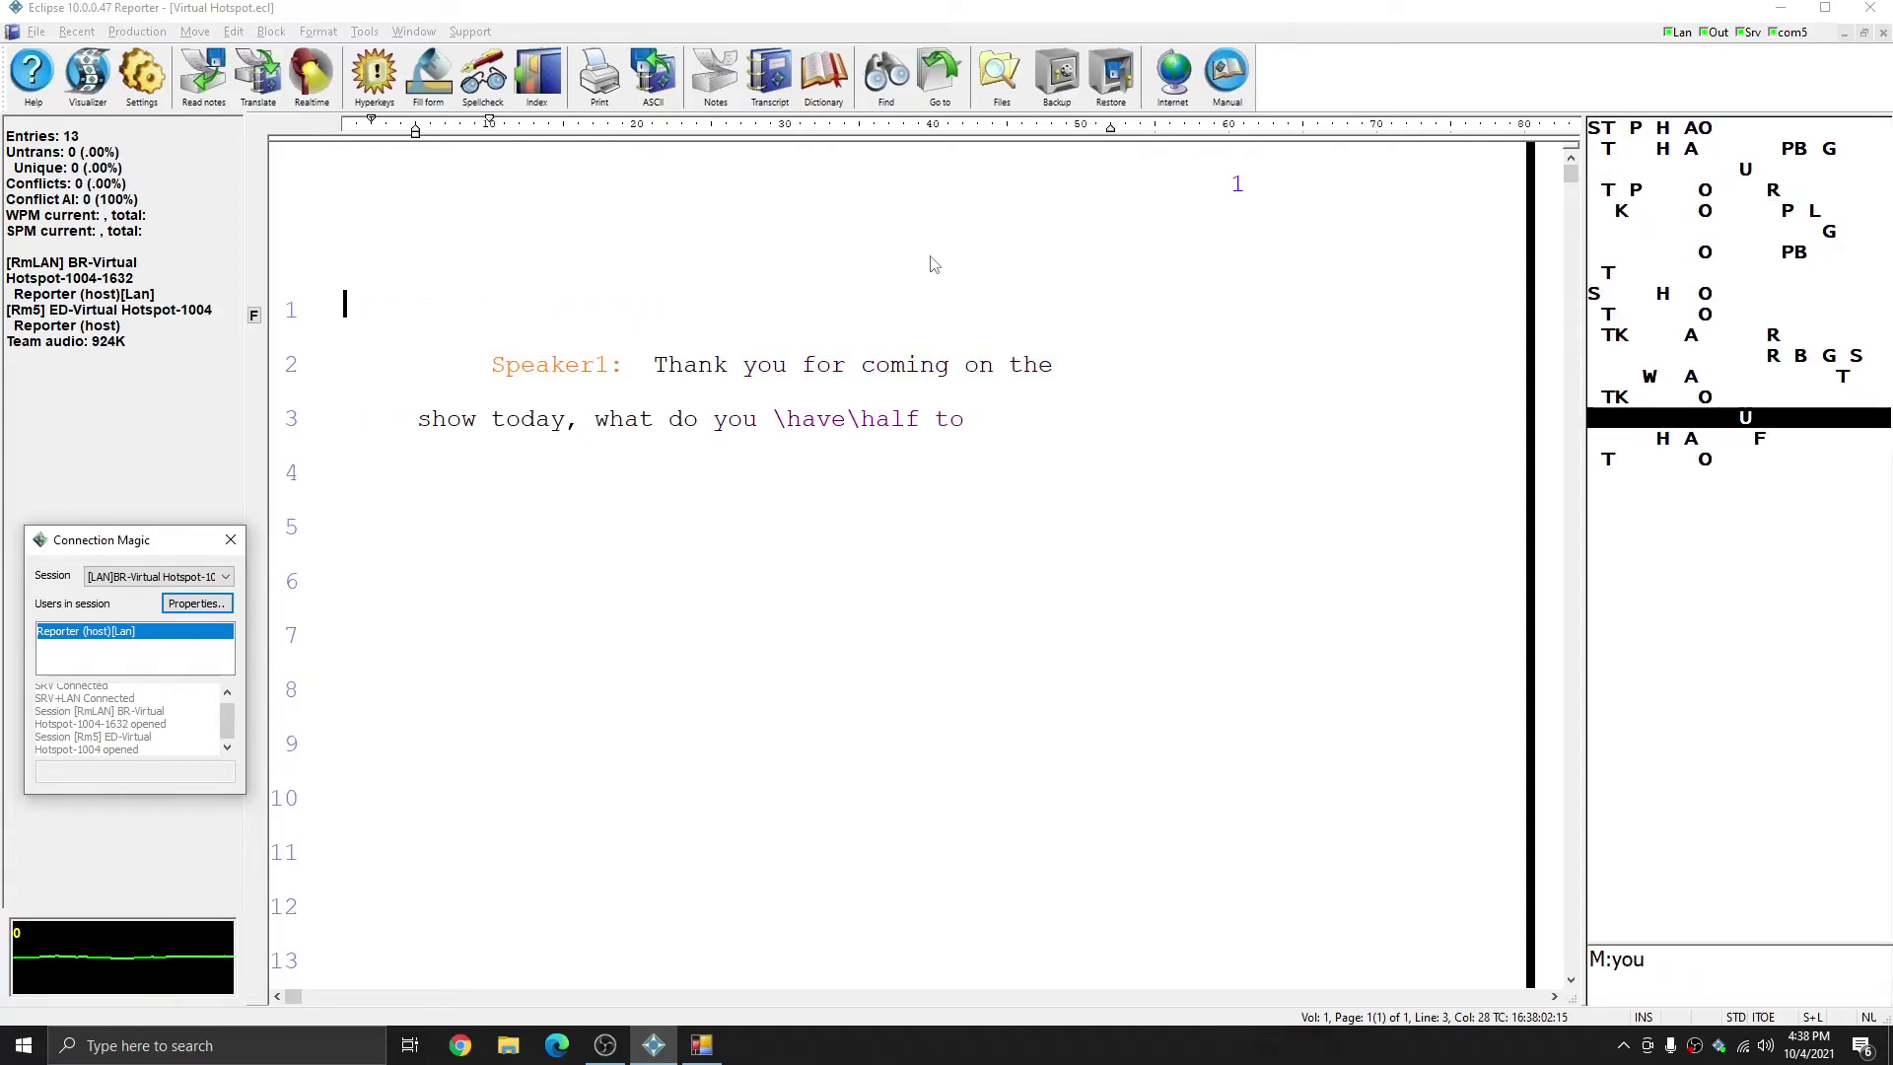
type("n the show today, what do you have to tell us this week?{S} Speaker2 thank")
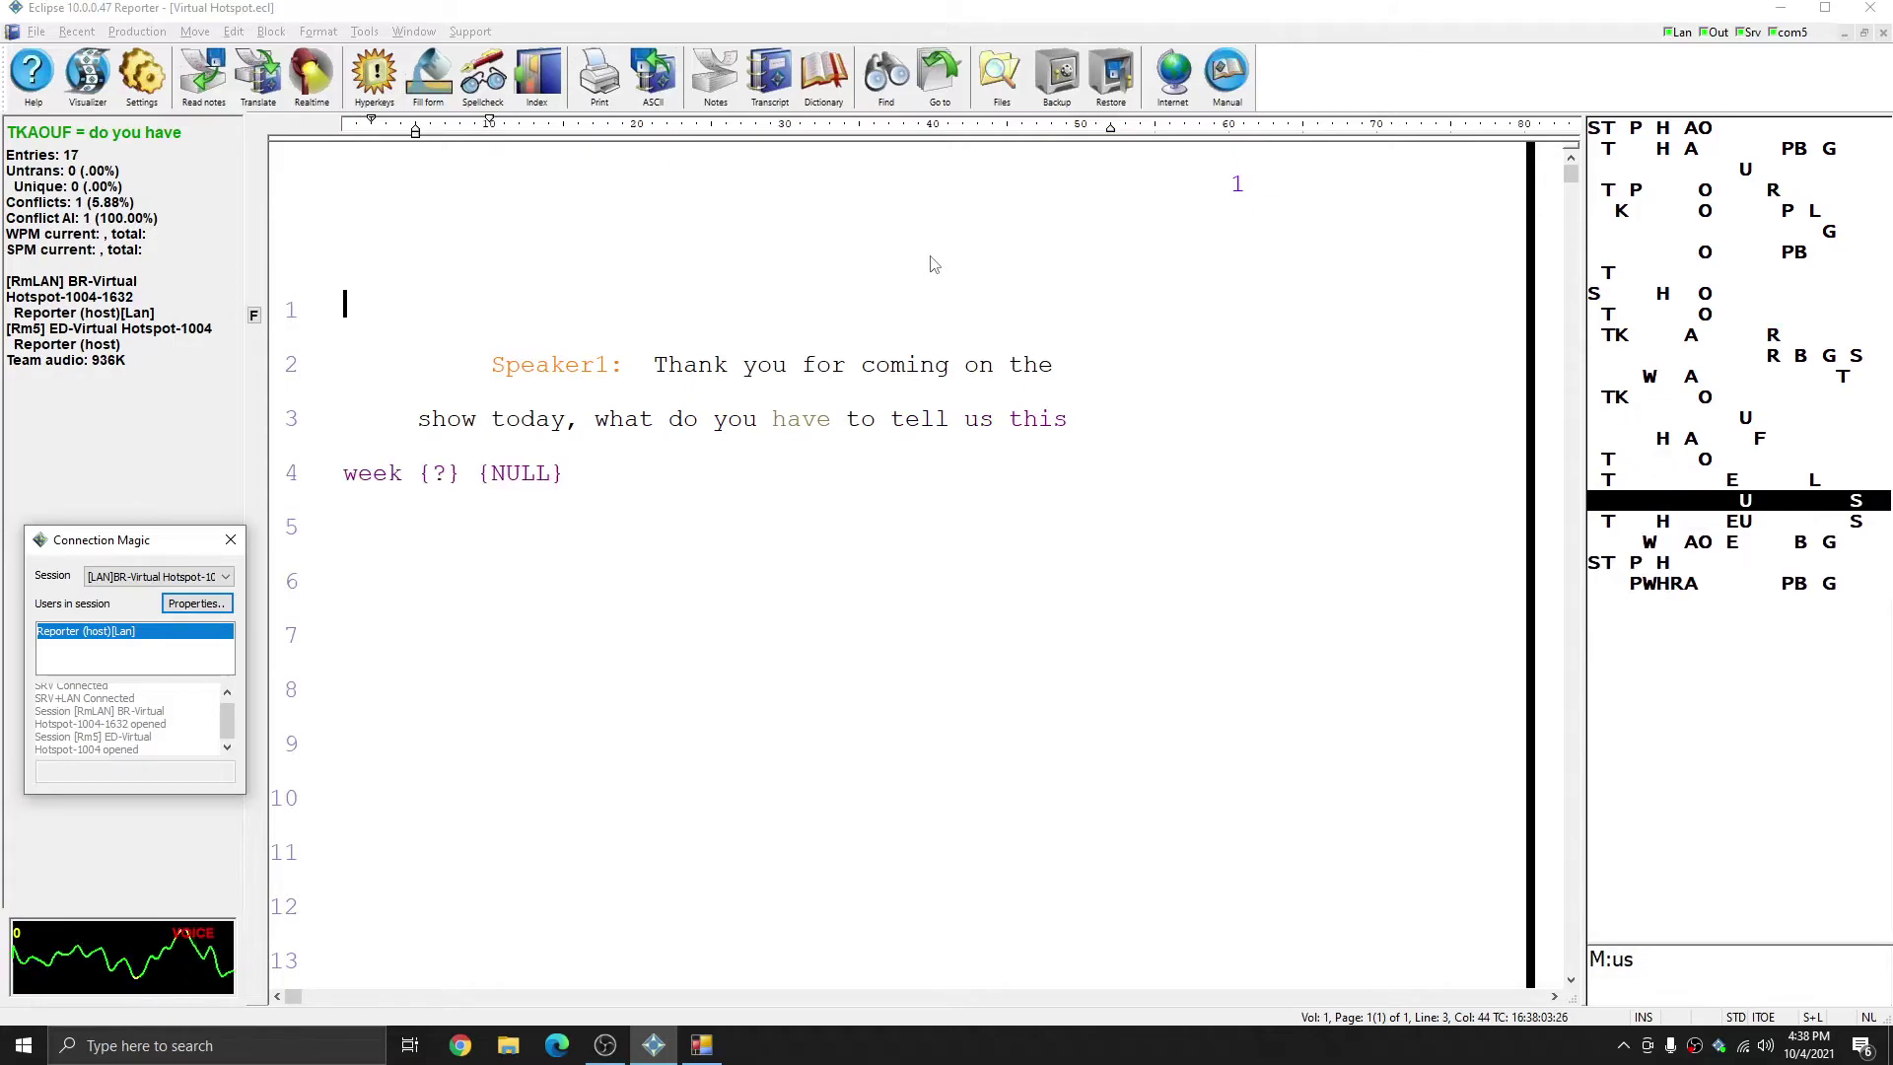
type(" you for \\have\\halfing me back")
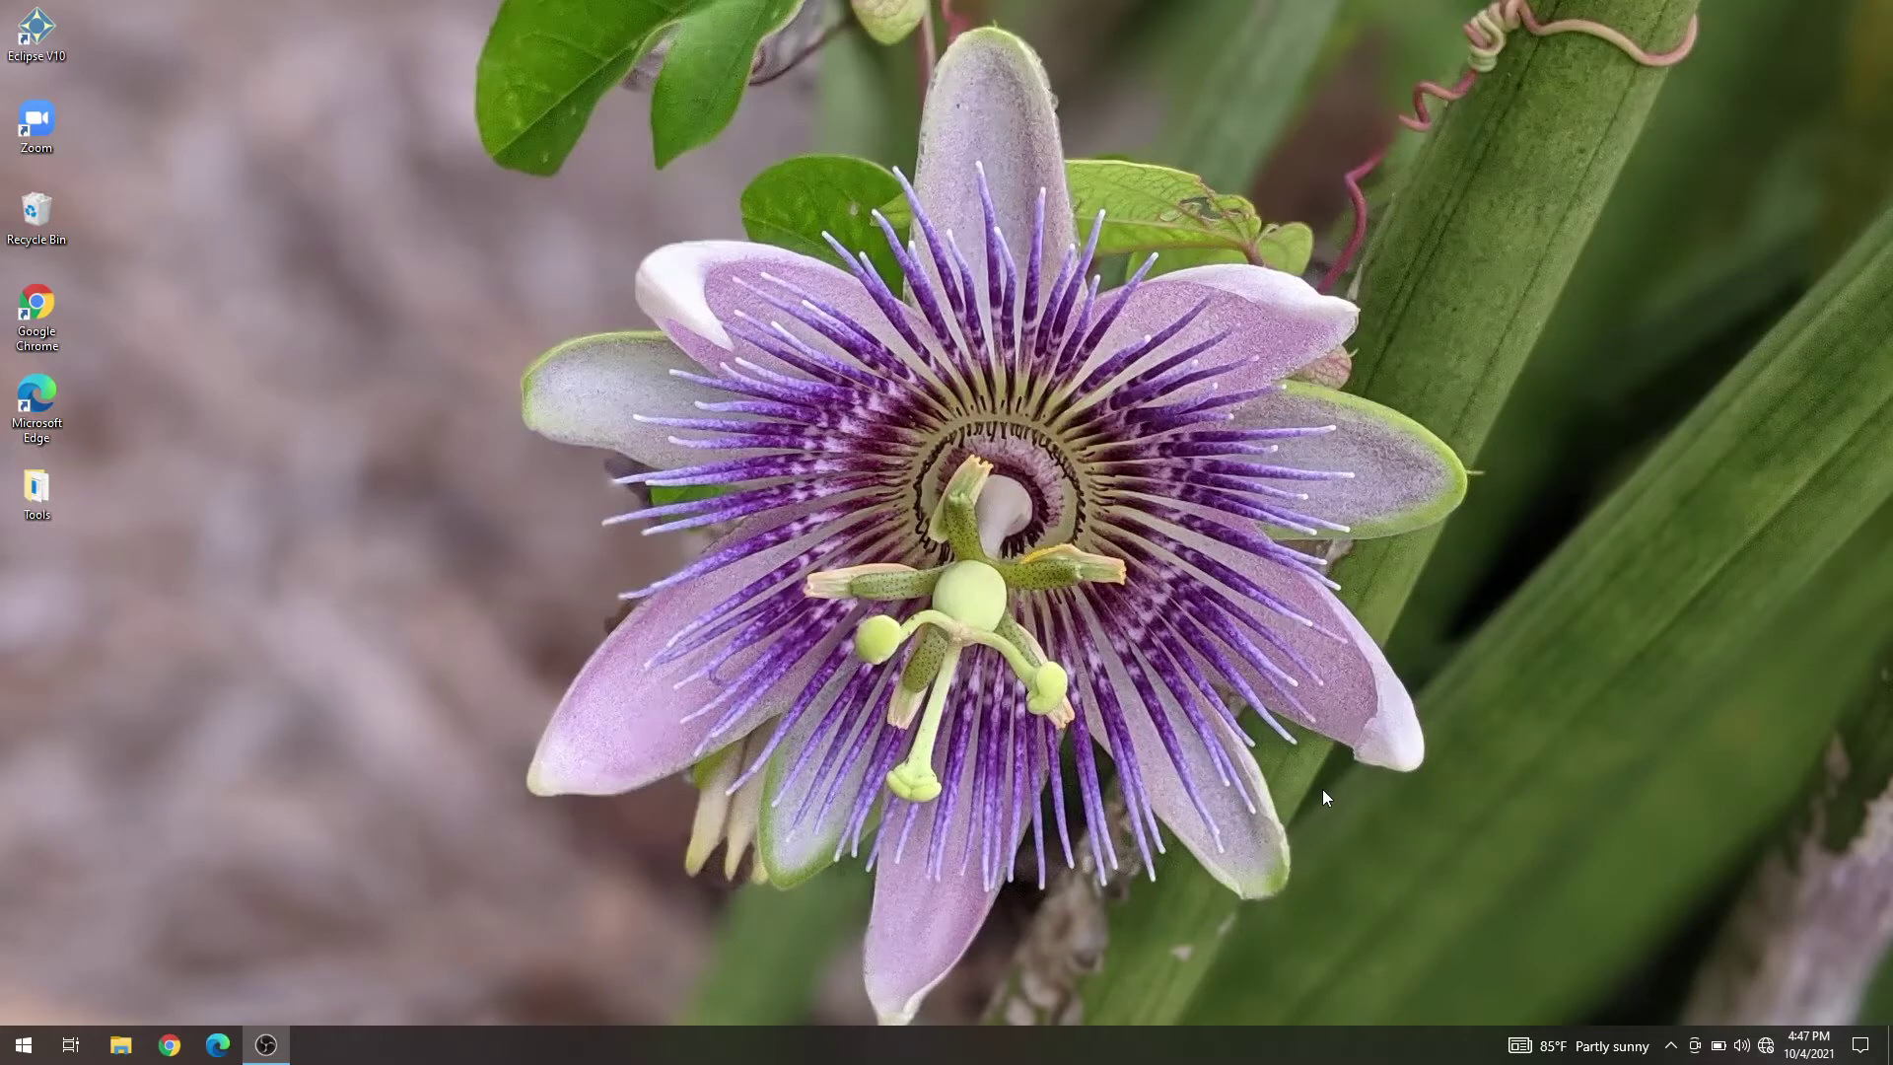
- Connect to the virtual hotspot Wi-Fi with its security key and answer the discoverability prompt
left_click(1767, 1046)
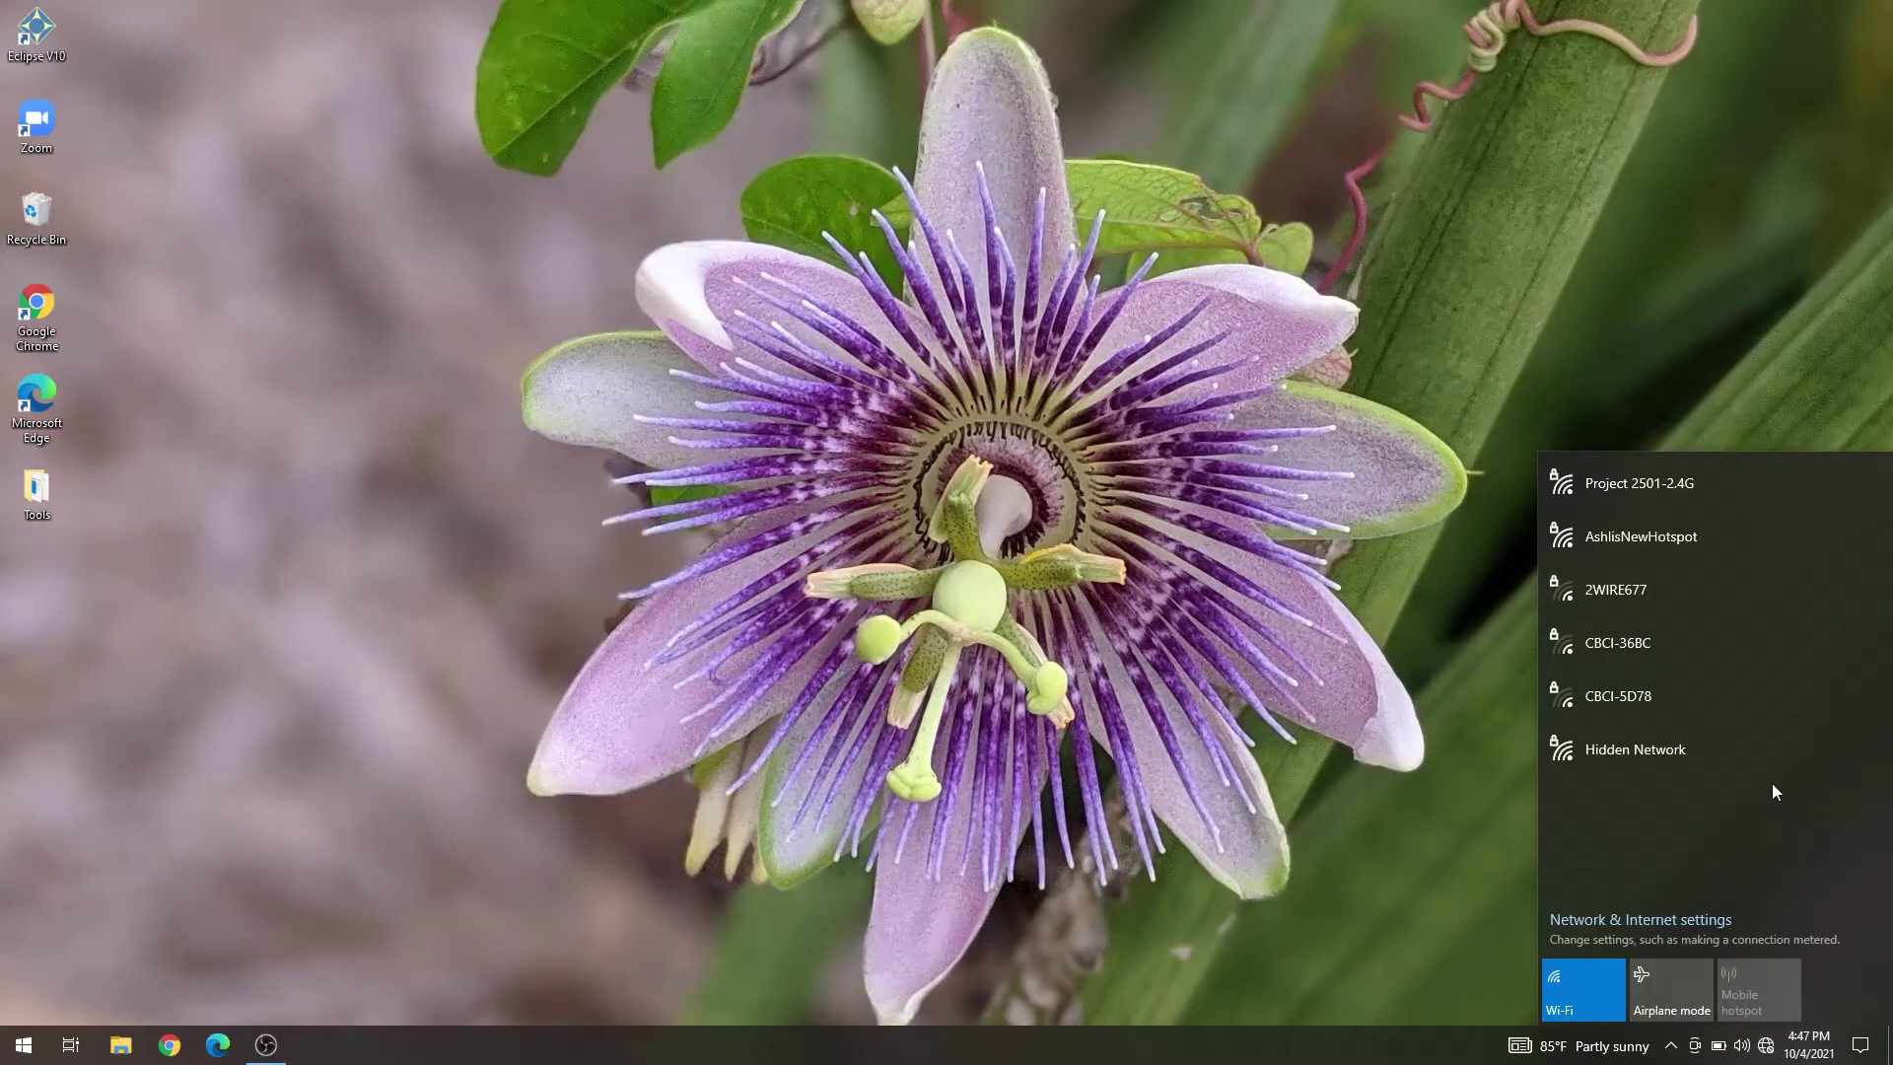
left_click(1694, 558)
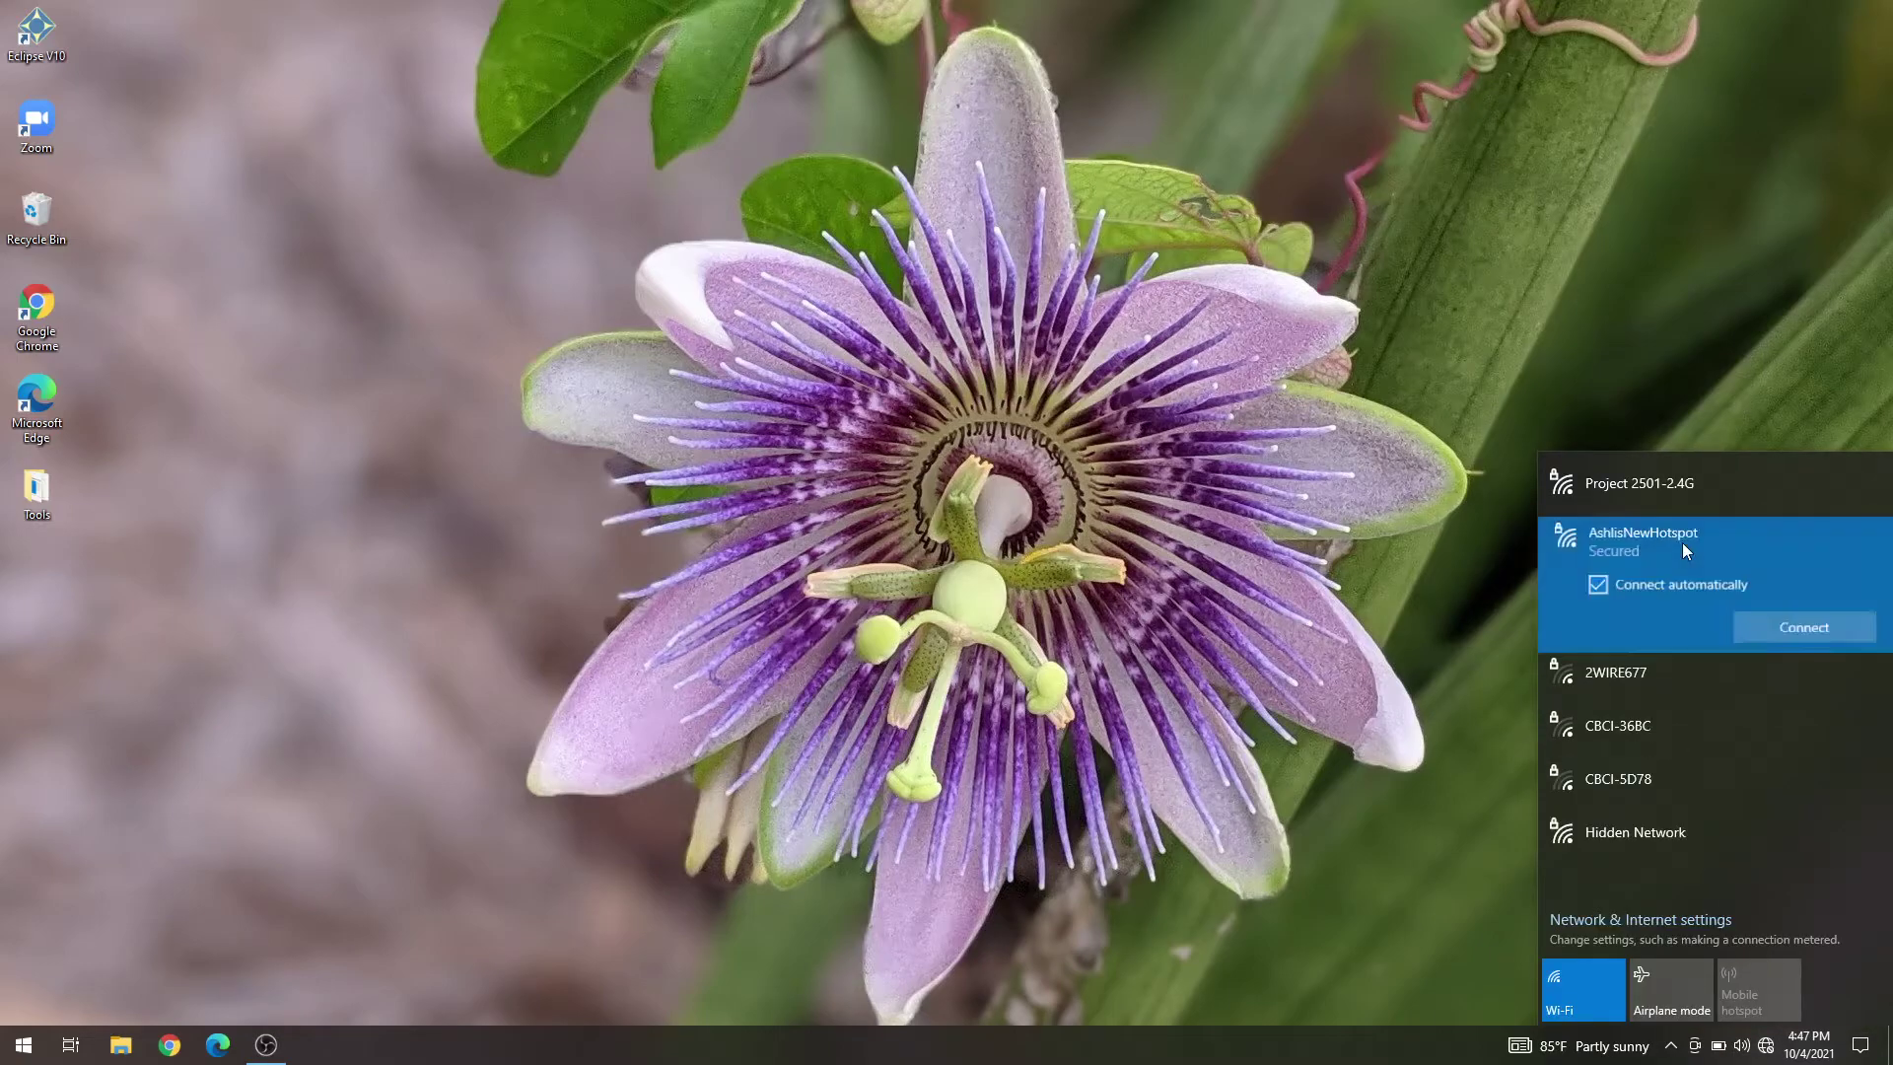
left_click(1752, 631)
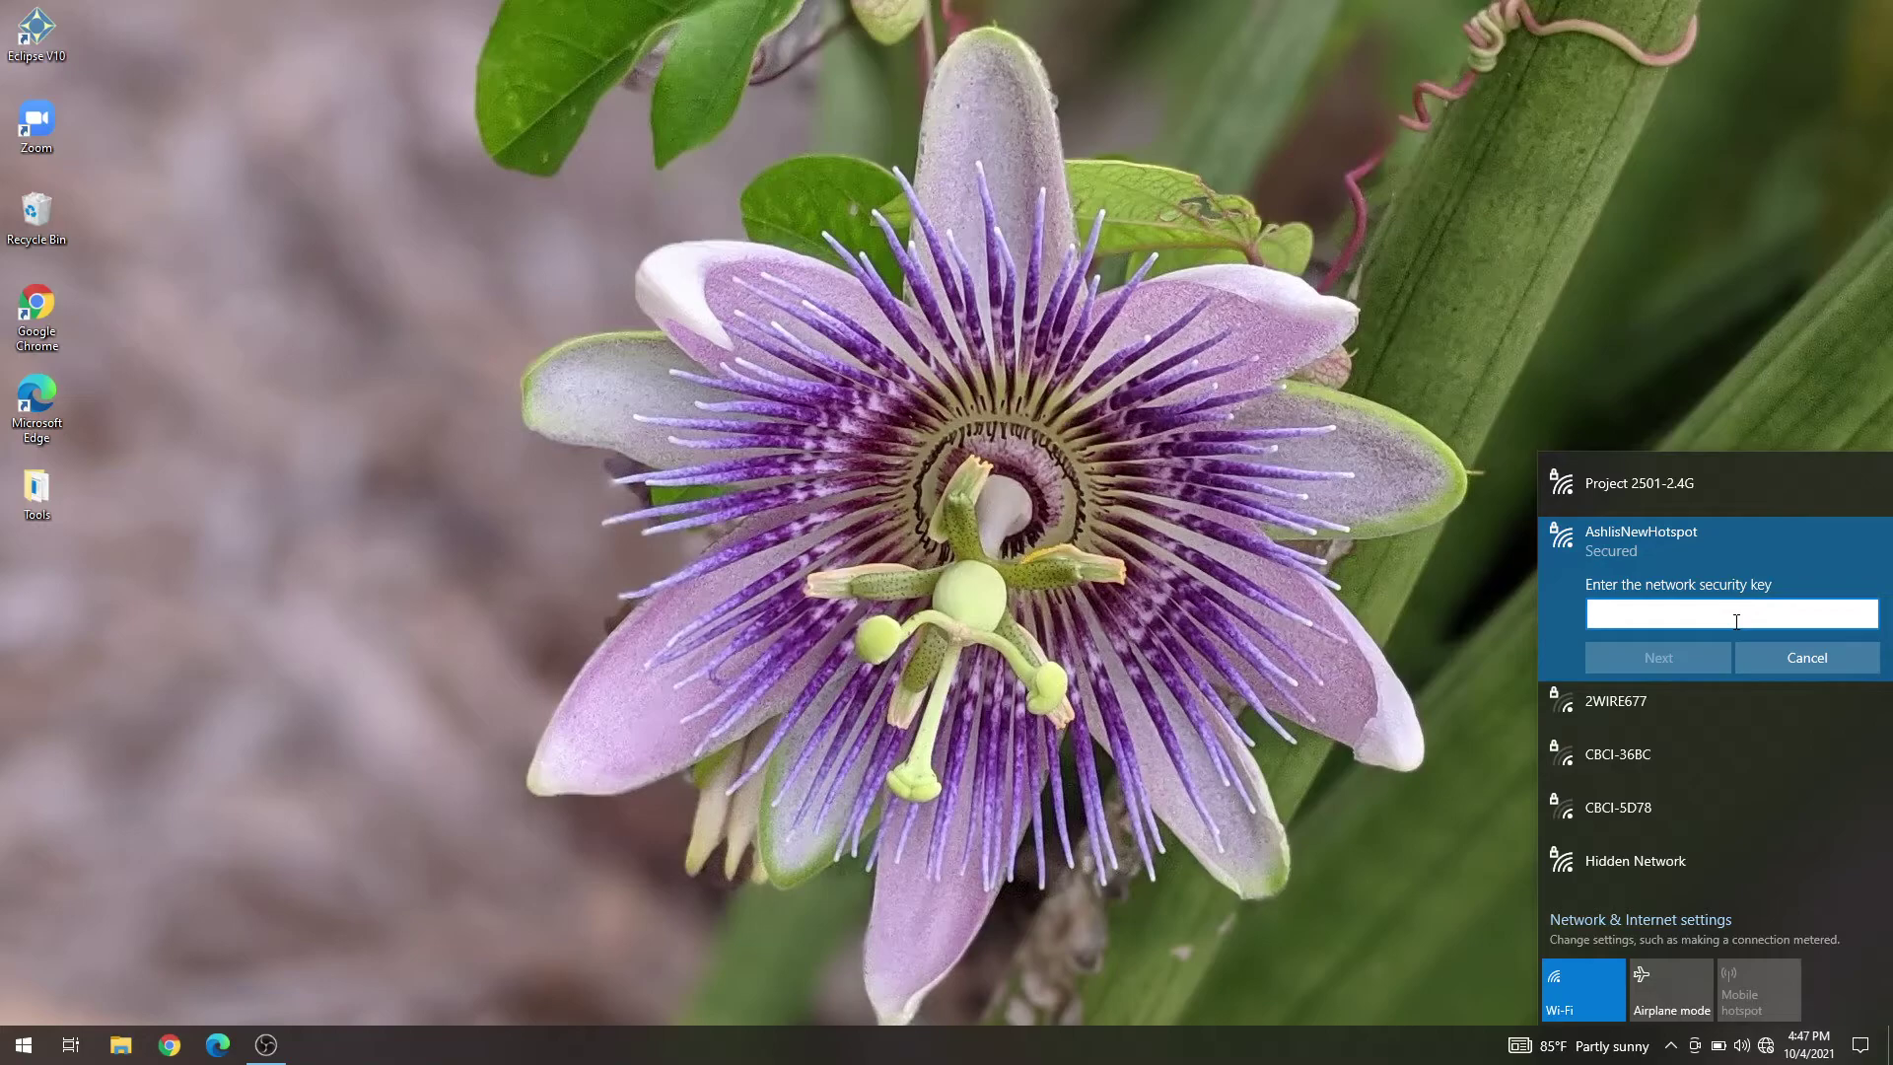
type("••••••••")
left_click(1636, 671)
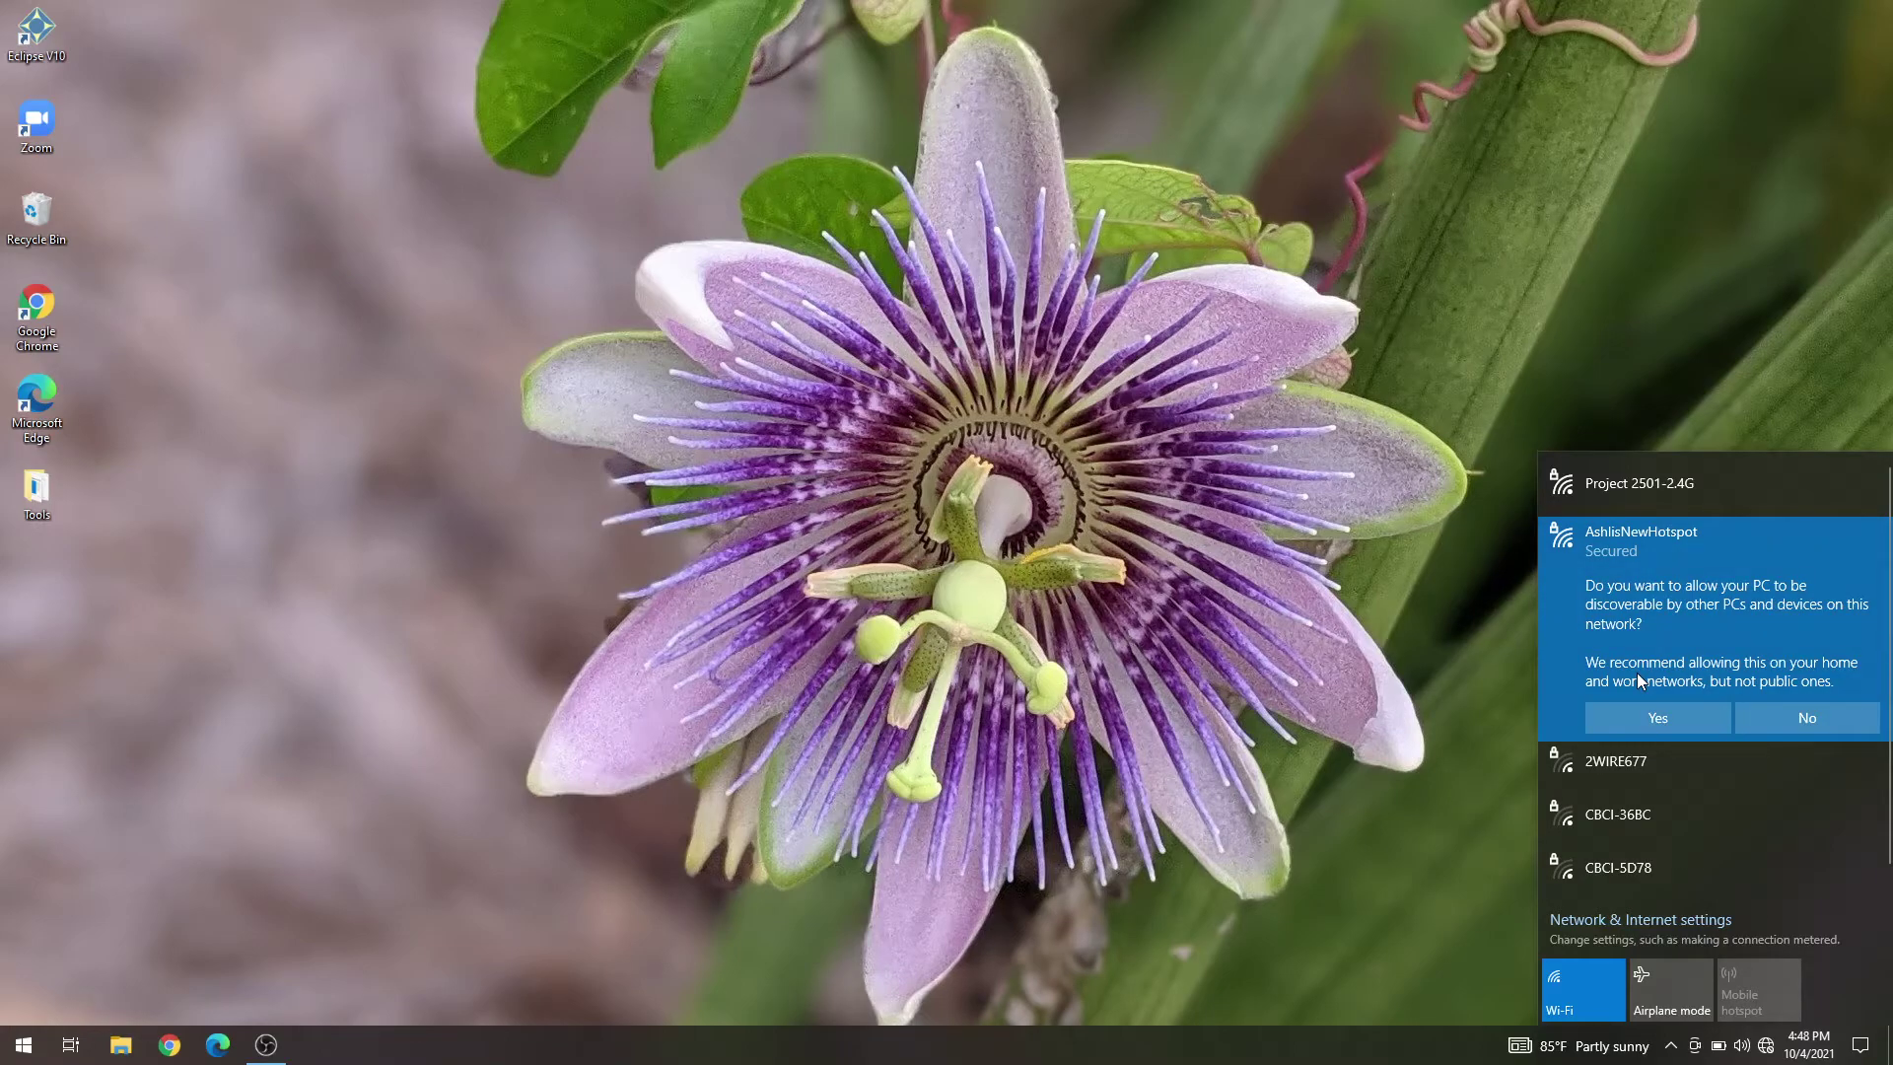
left_click(1658, 712)
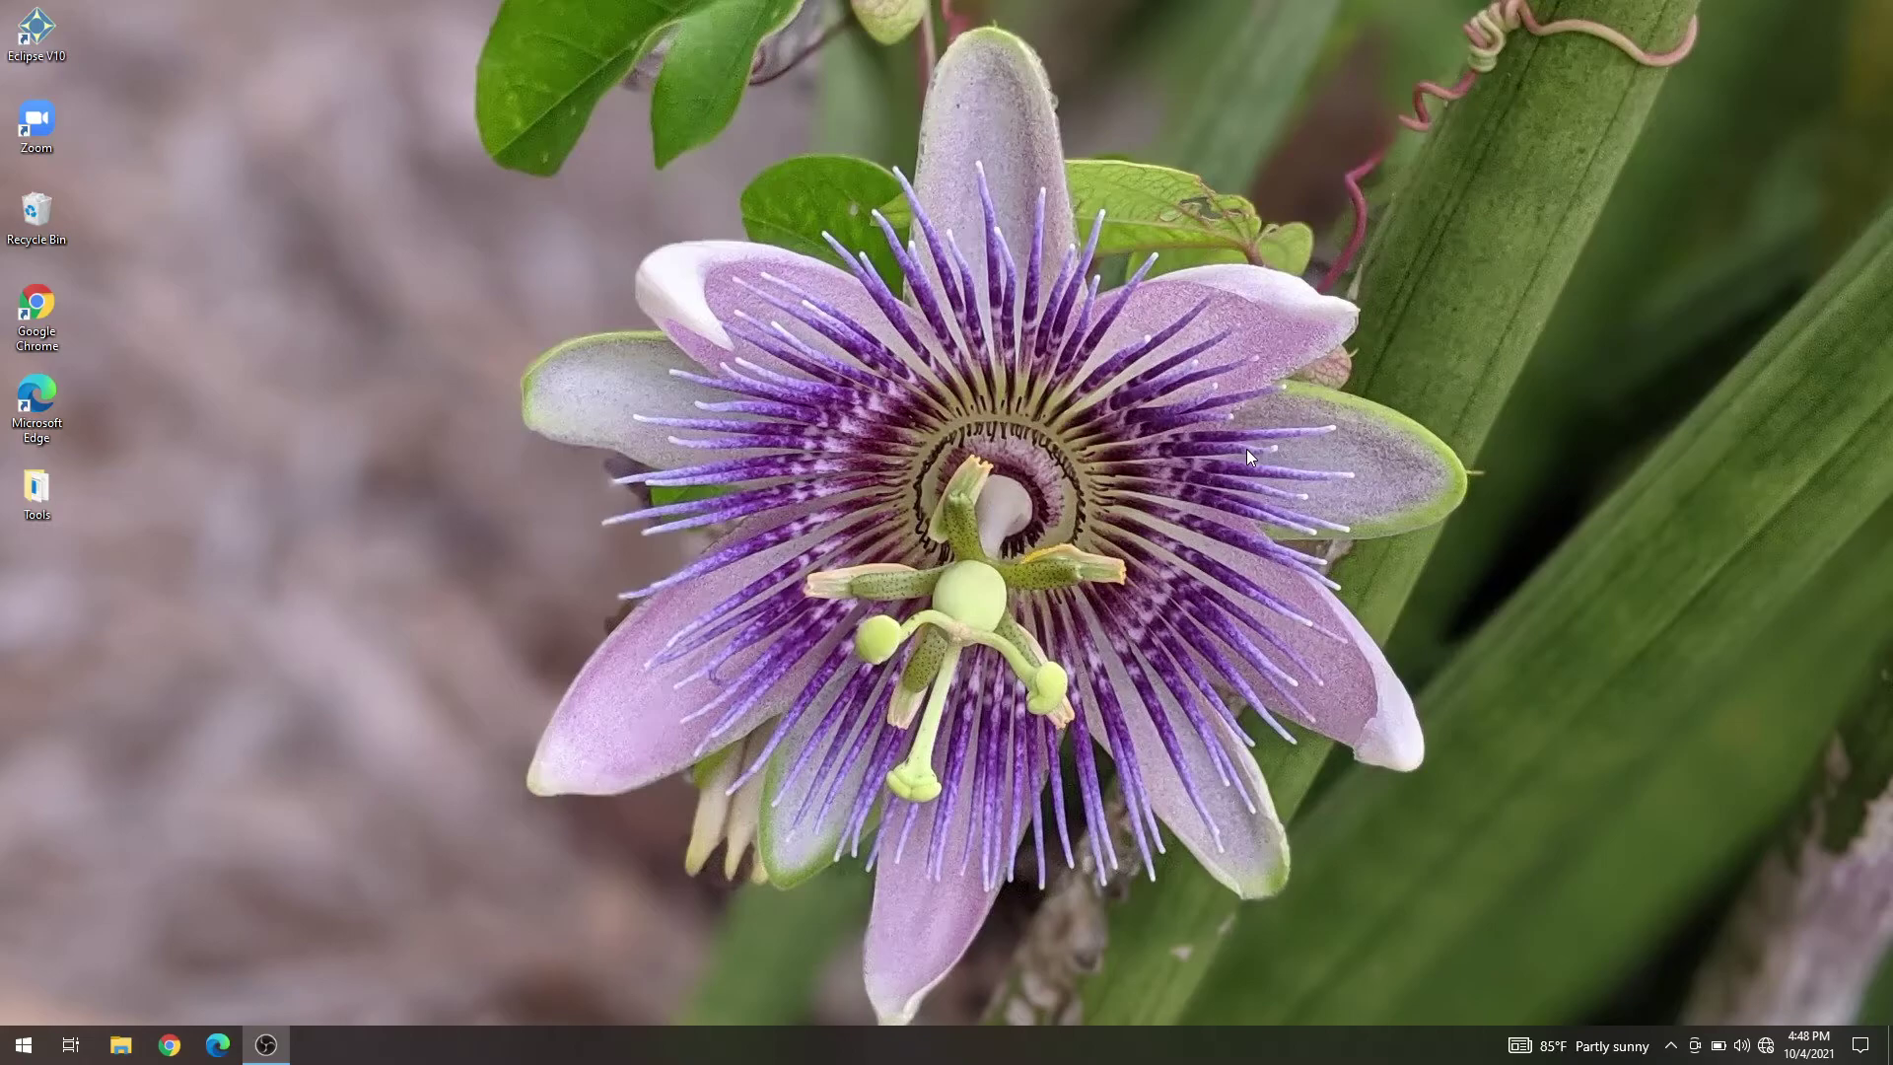
left_click(218, 1044)
type("192.168.137.1")
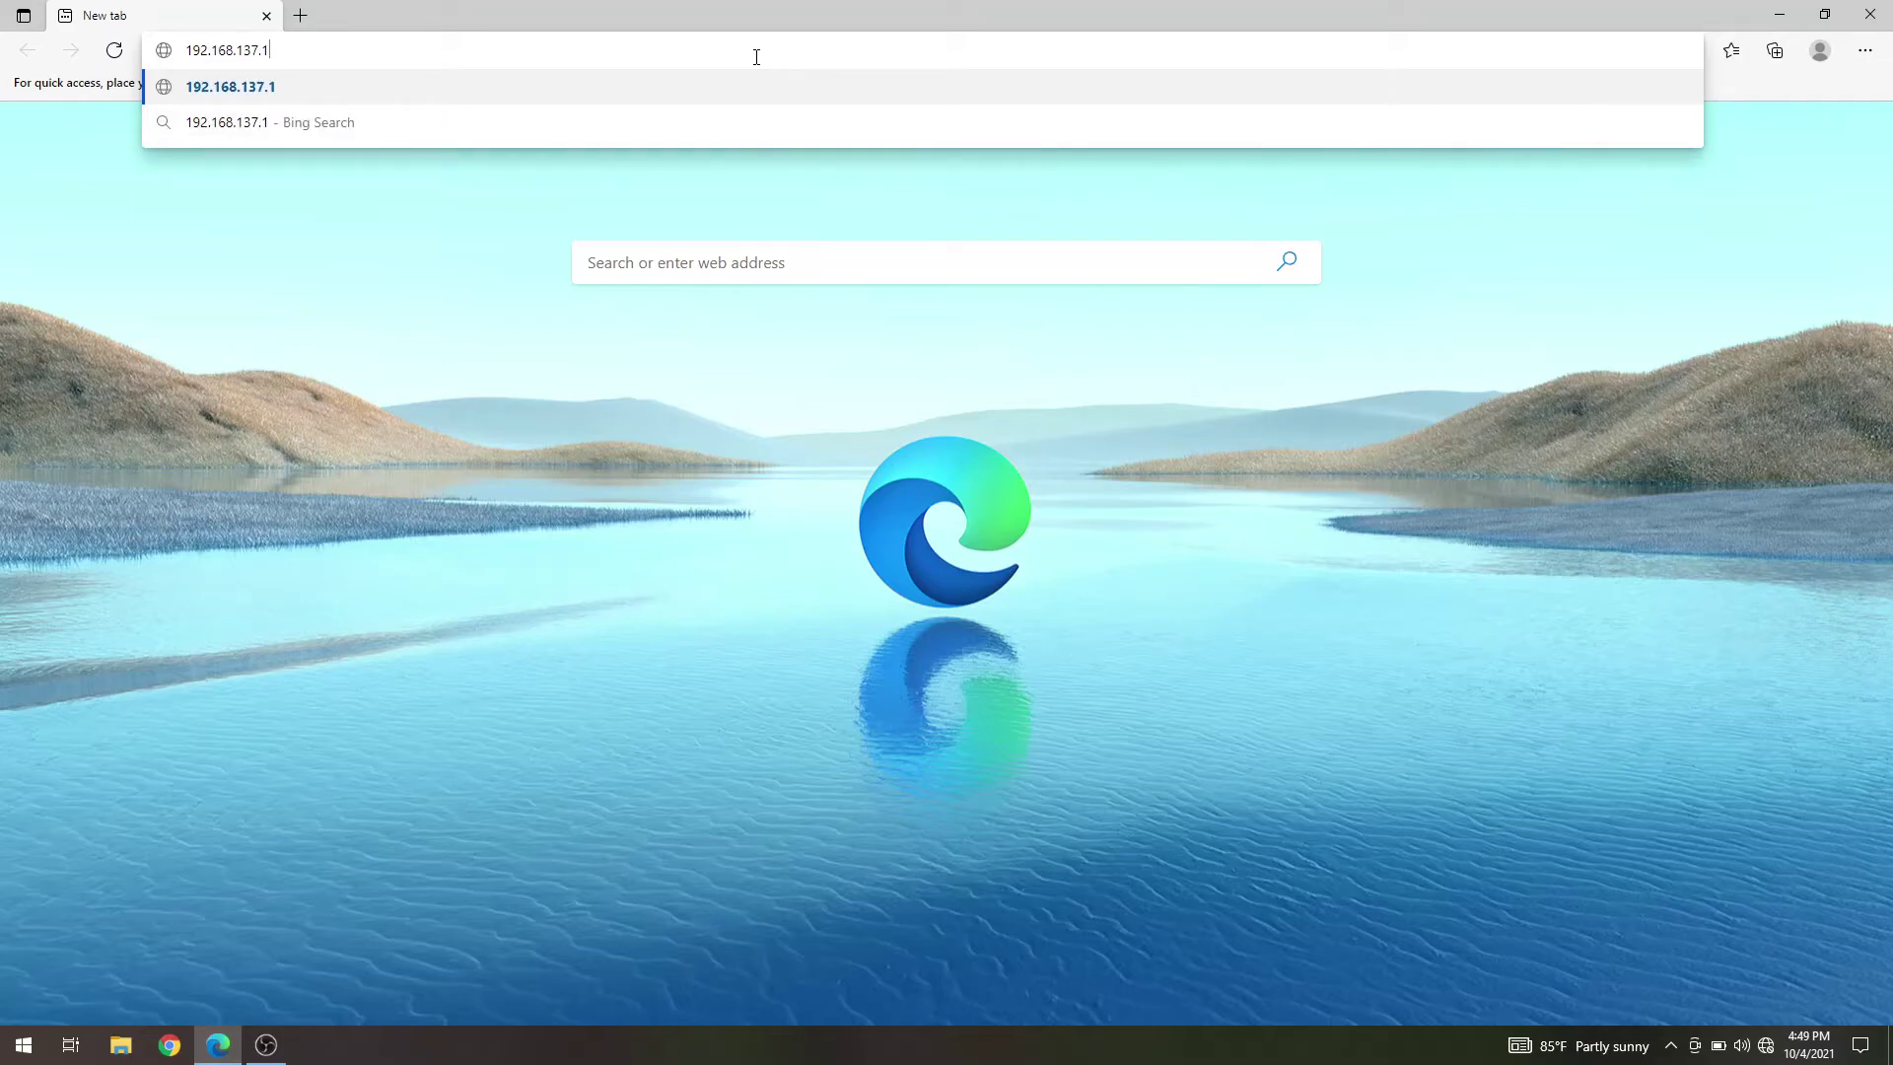
type("/bridge")
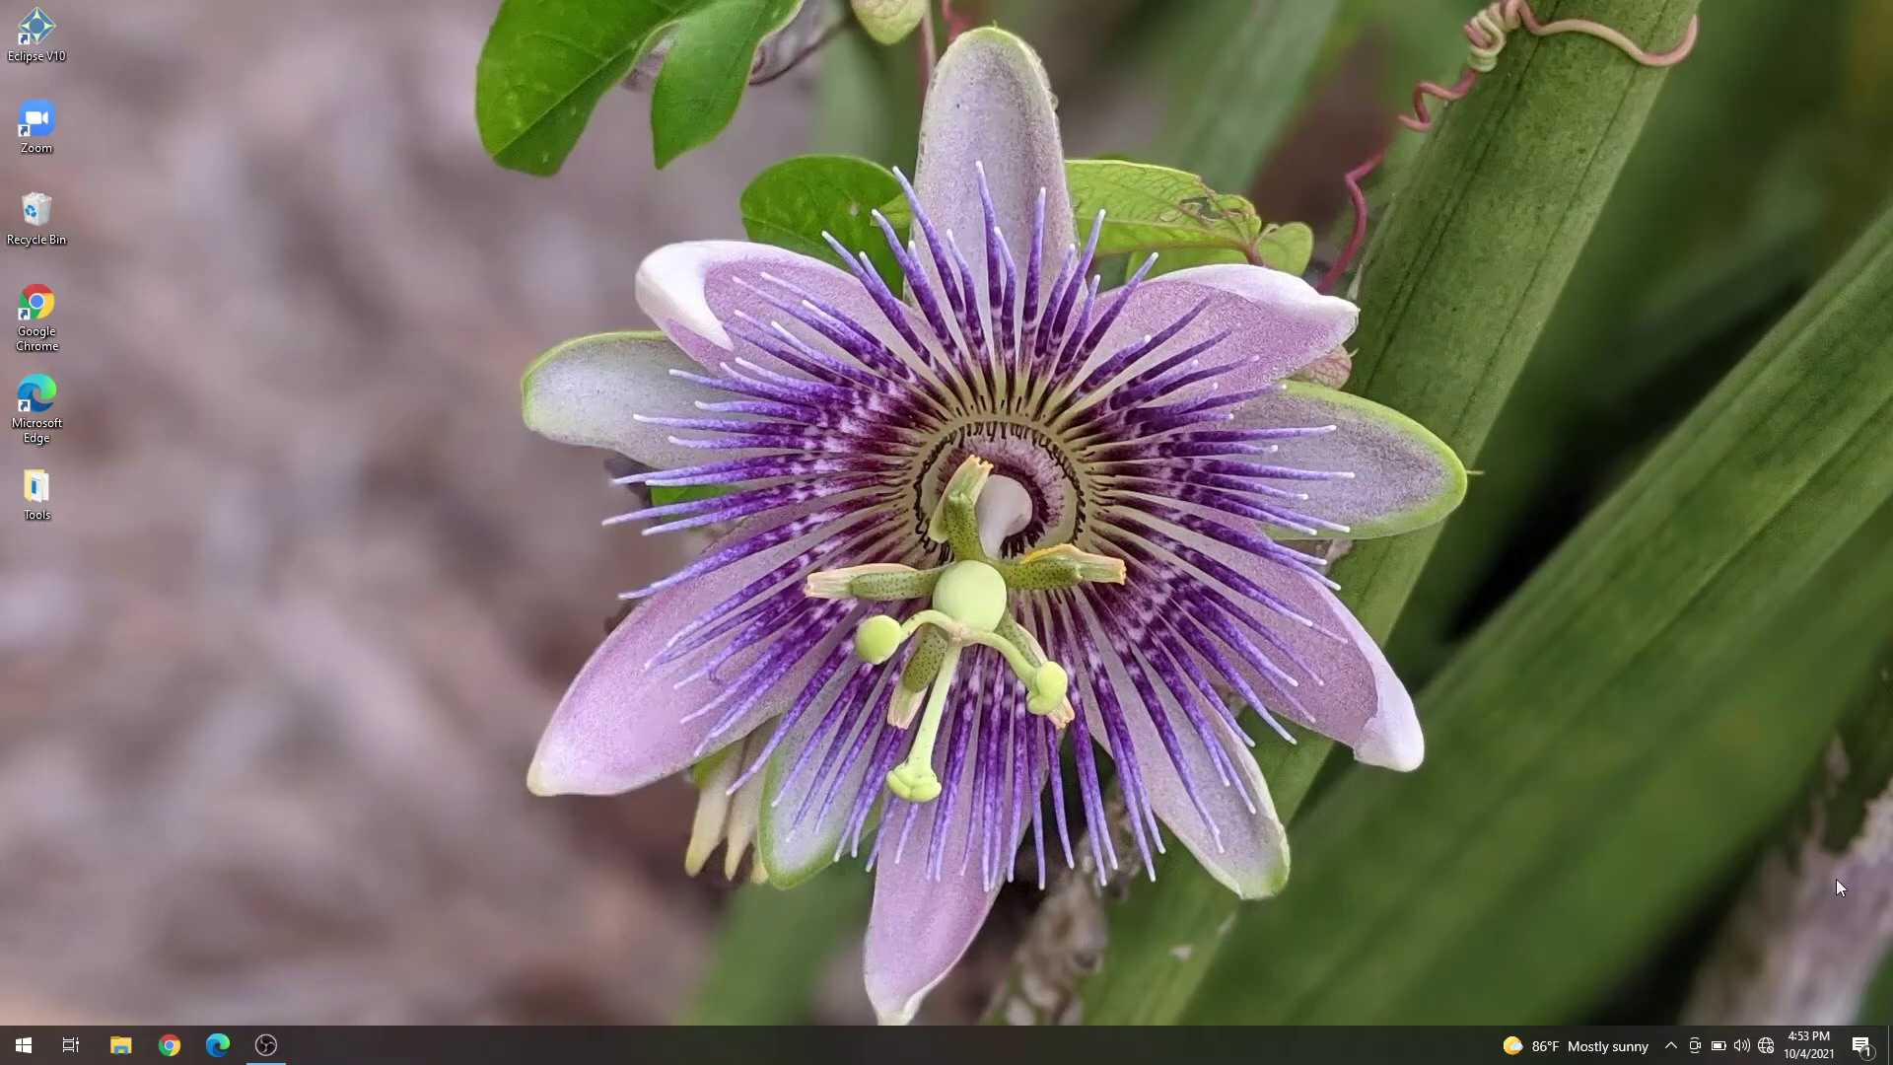
- Connect Wi-Fi to the Project 2501-2.4G network and close the network list
left_click(1765, 1046)
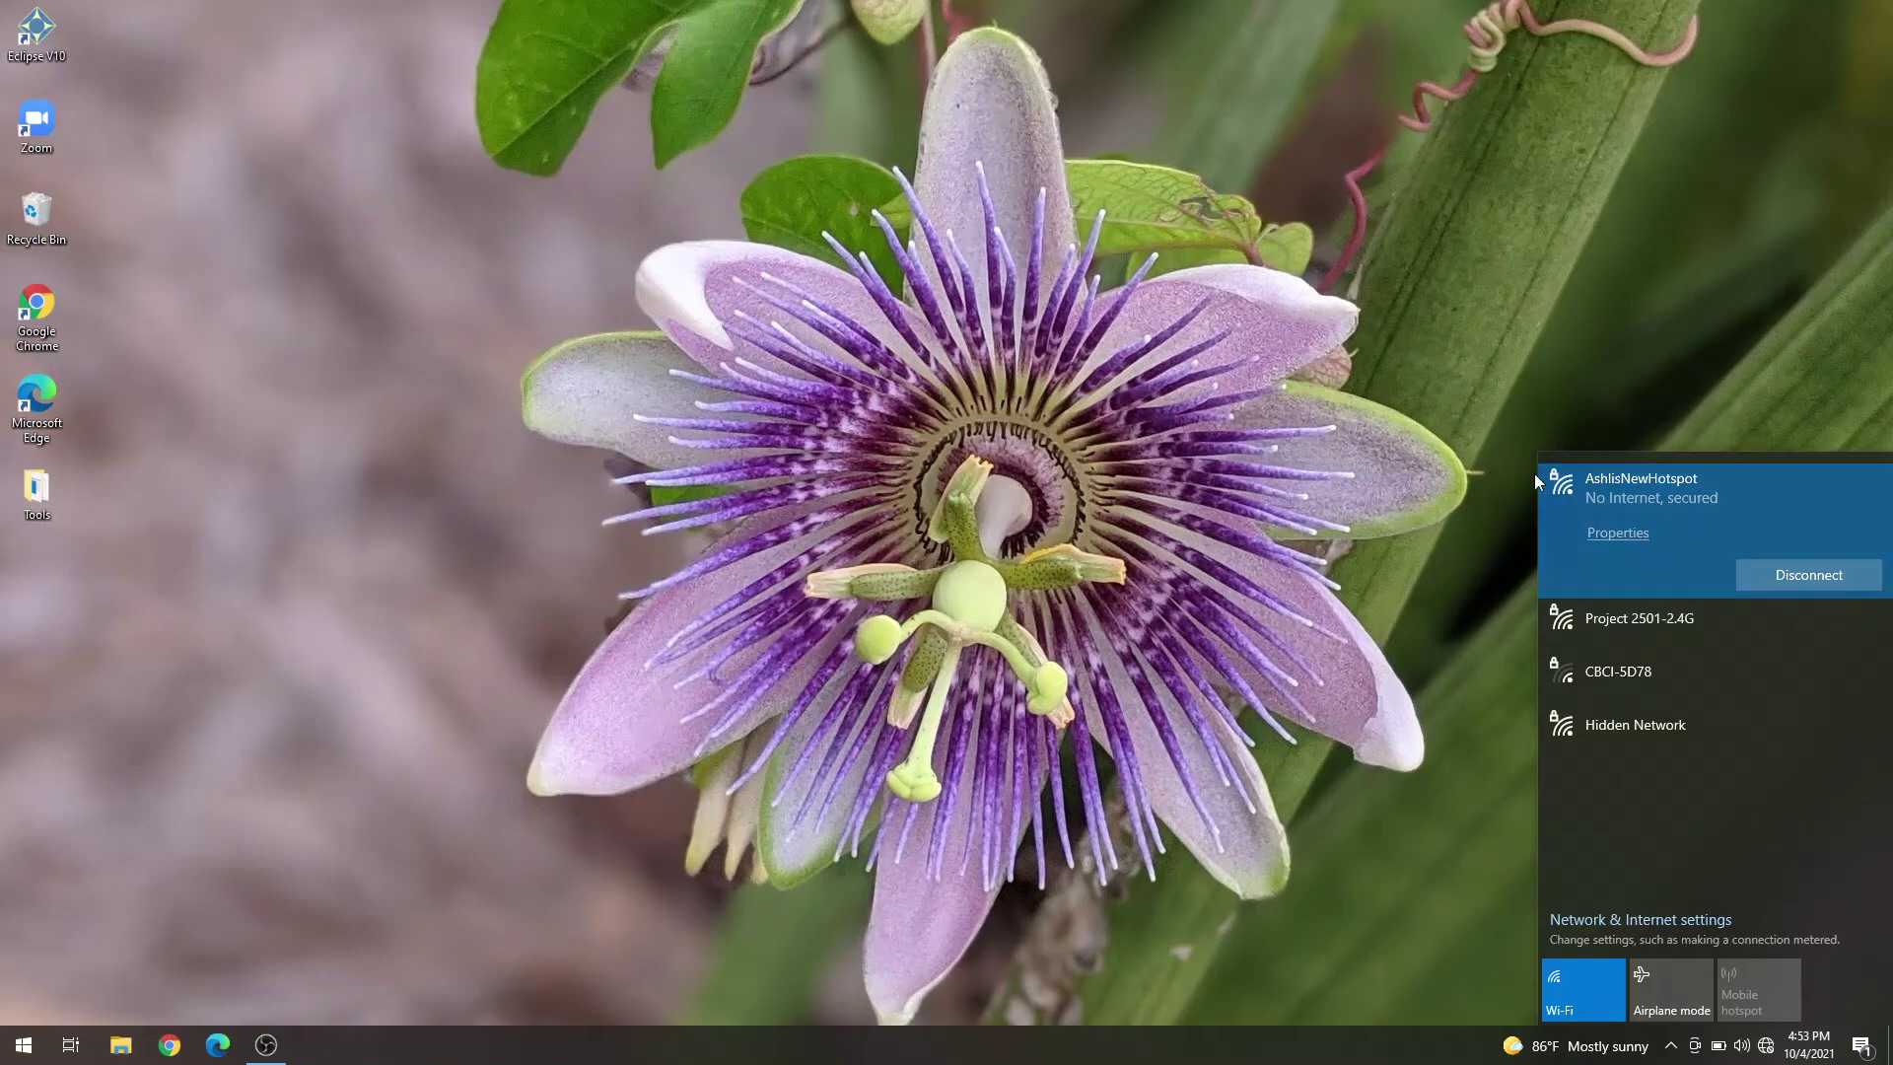
left_click(1176, 412)
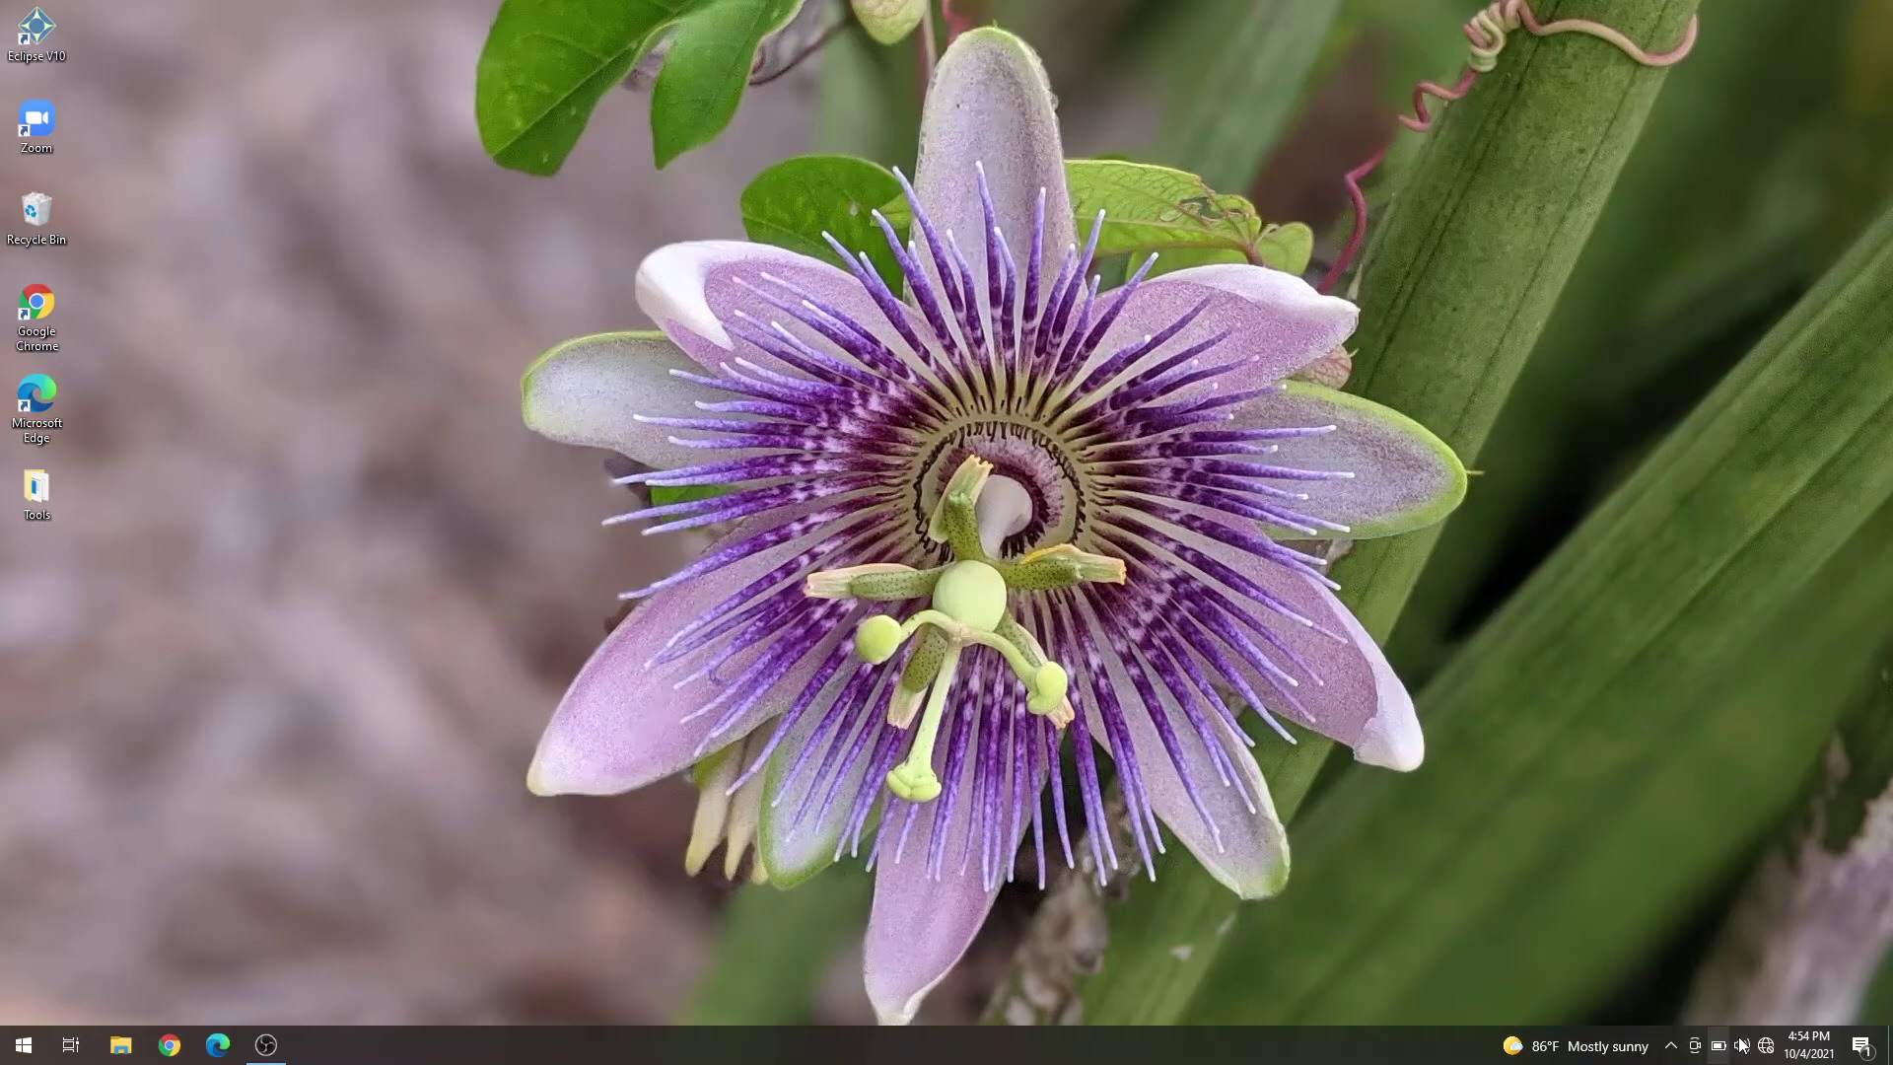
left_click(1768, 1051)
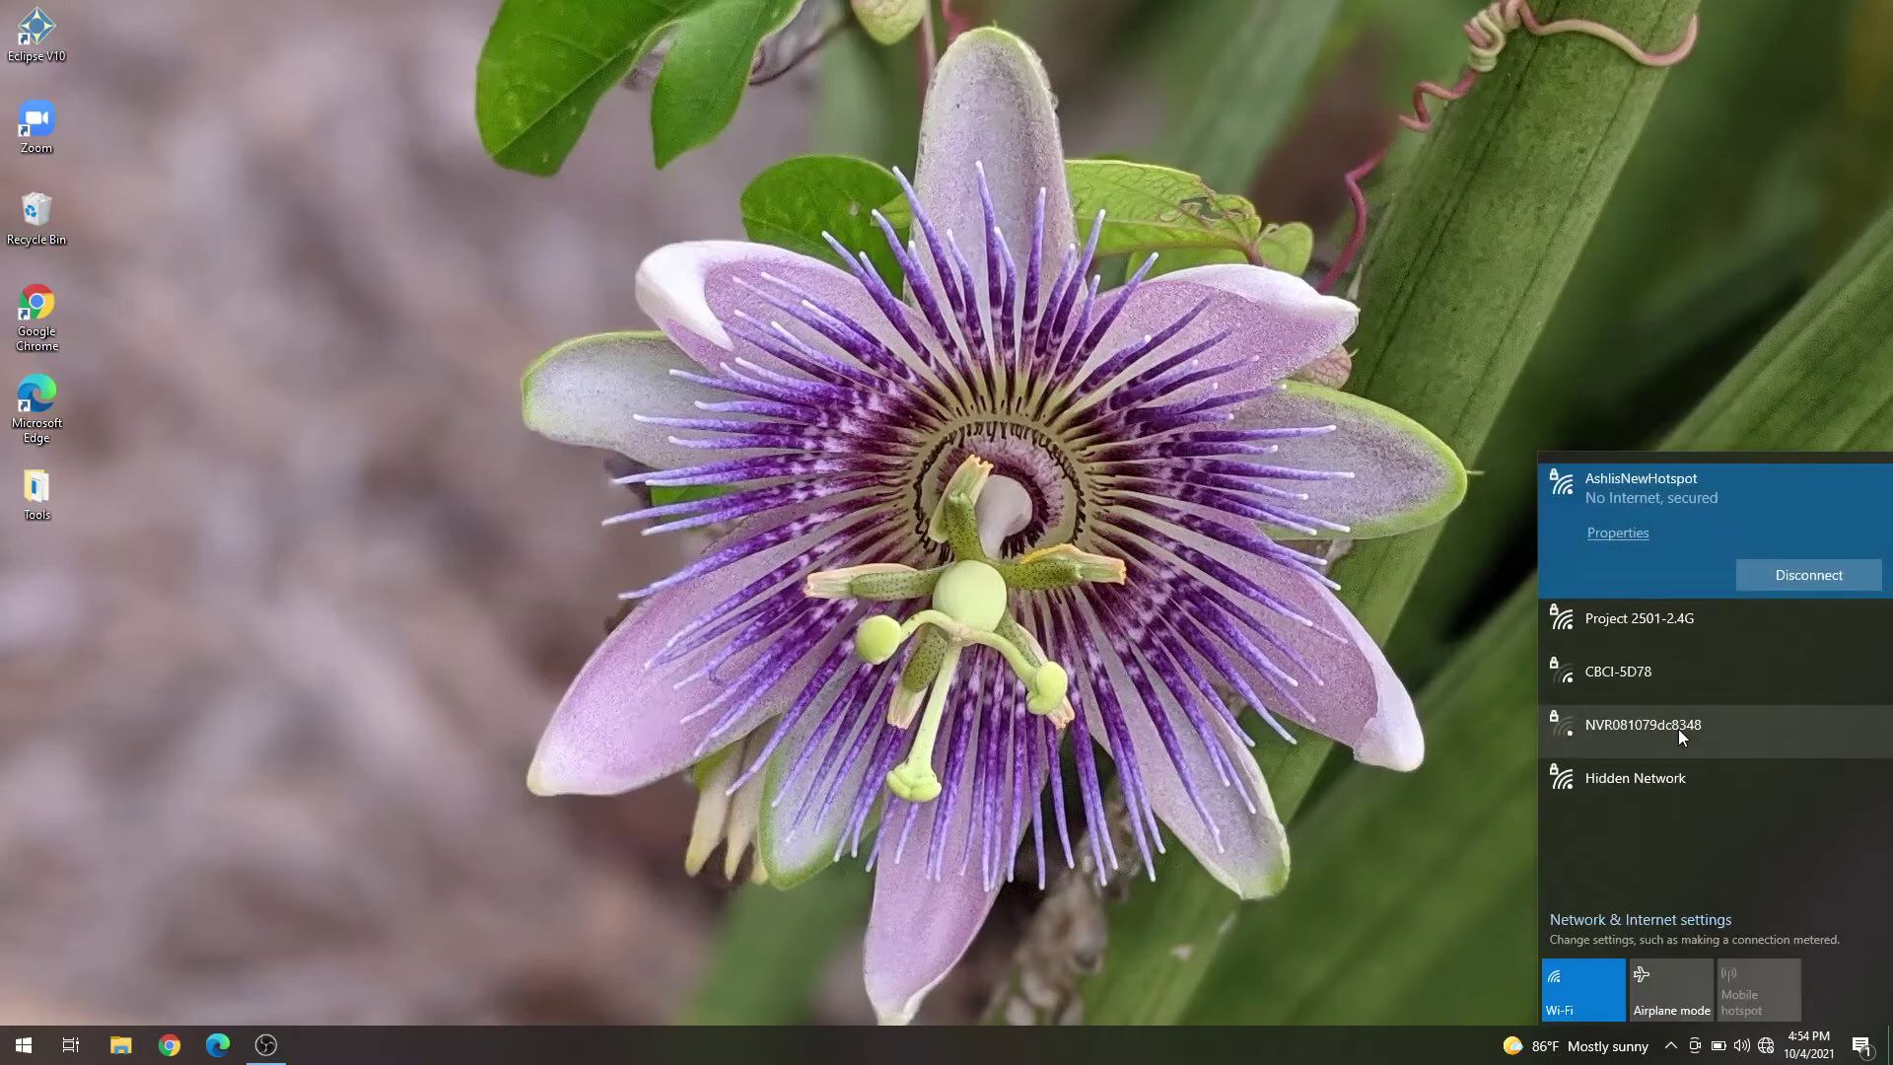
left_click(1675, 629)
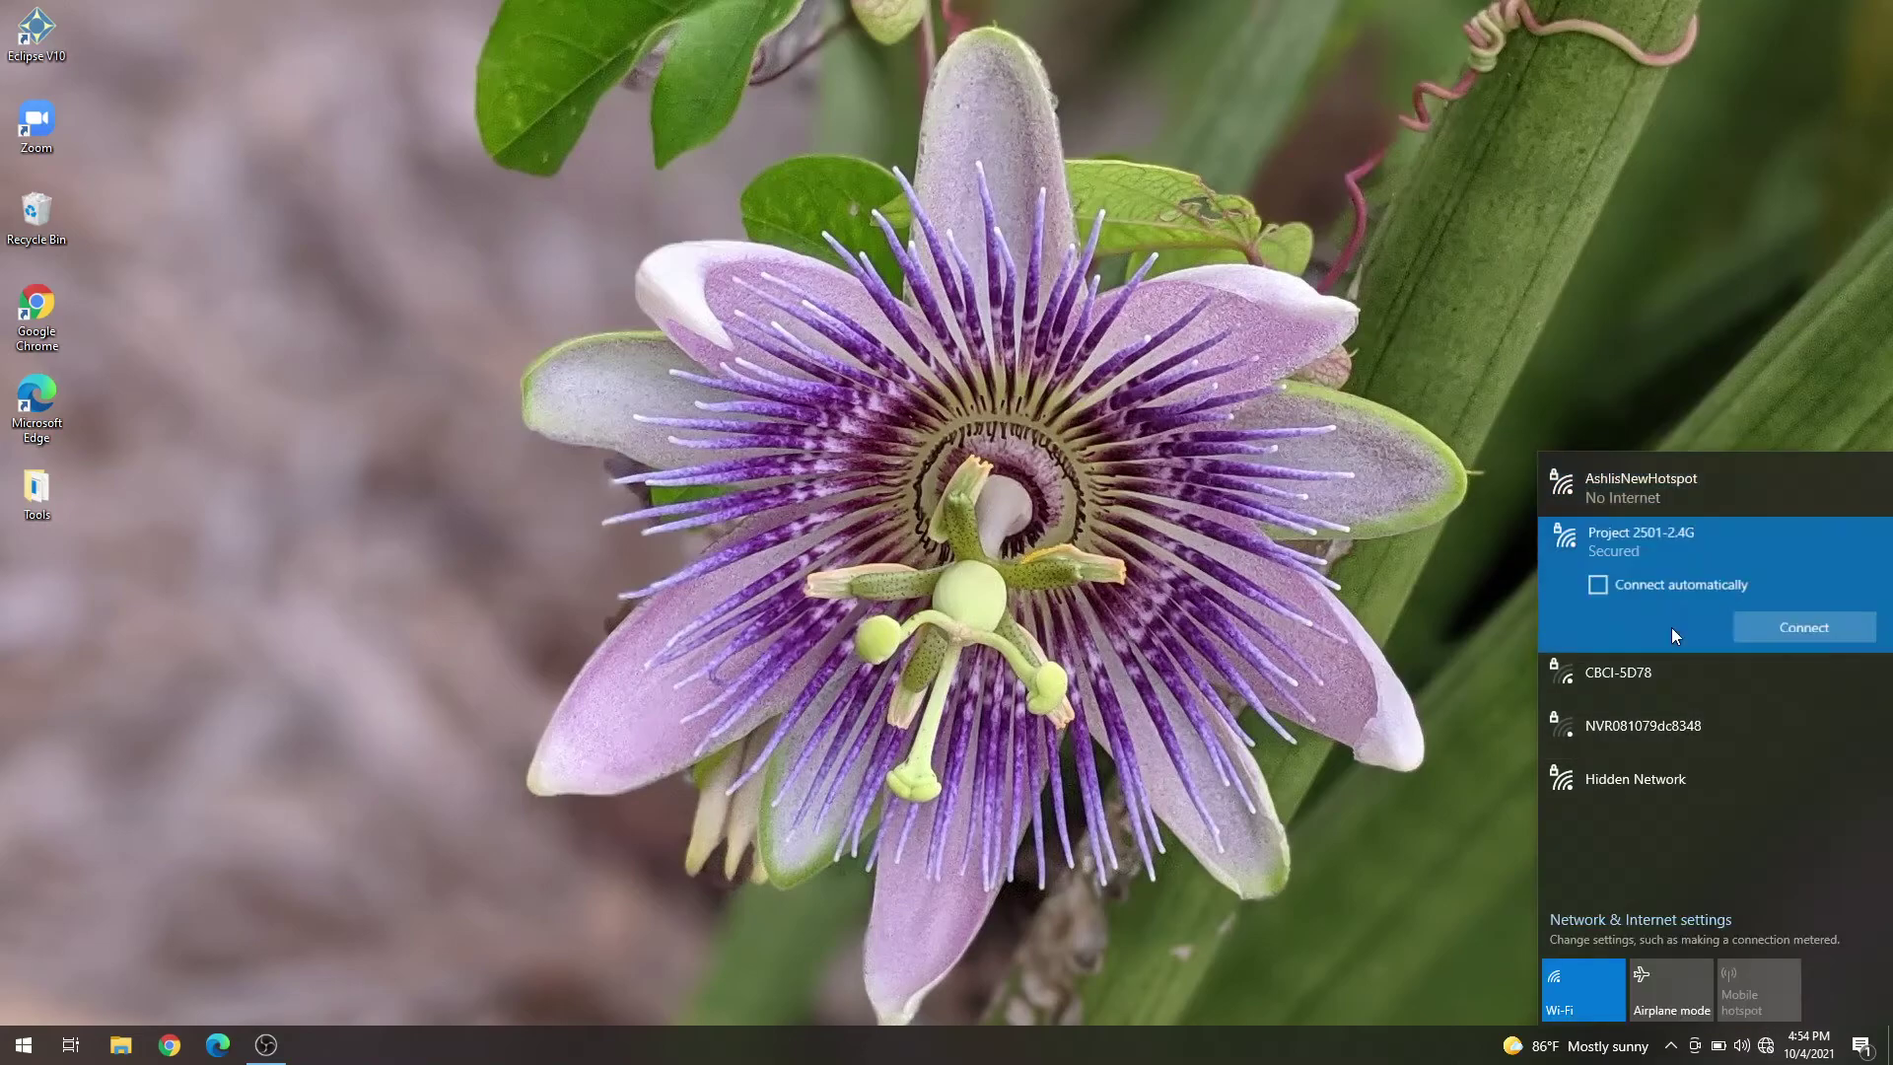
left_click(1822, 631)
left_click(966, 551)
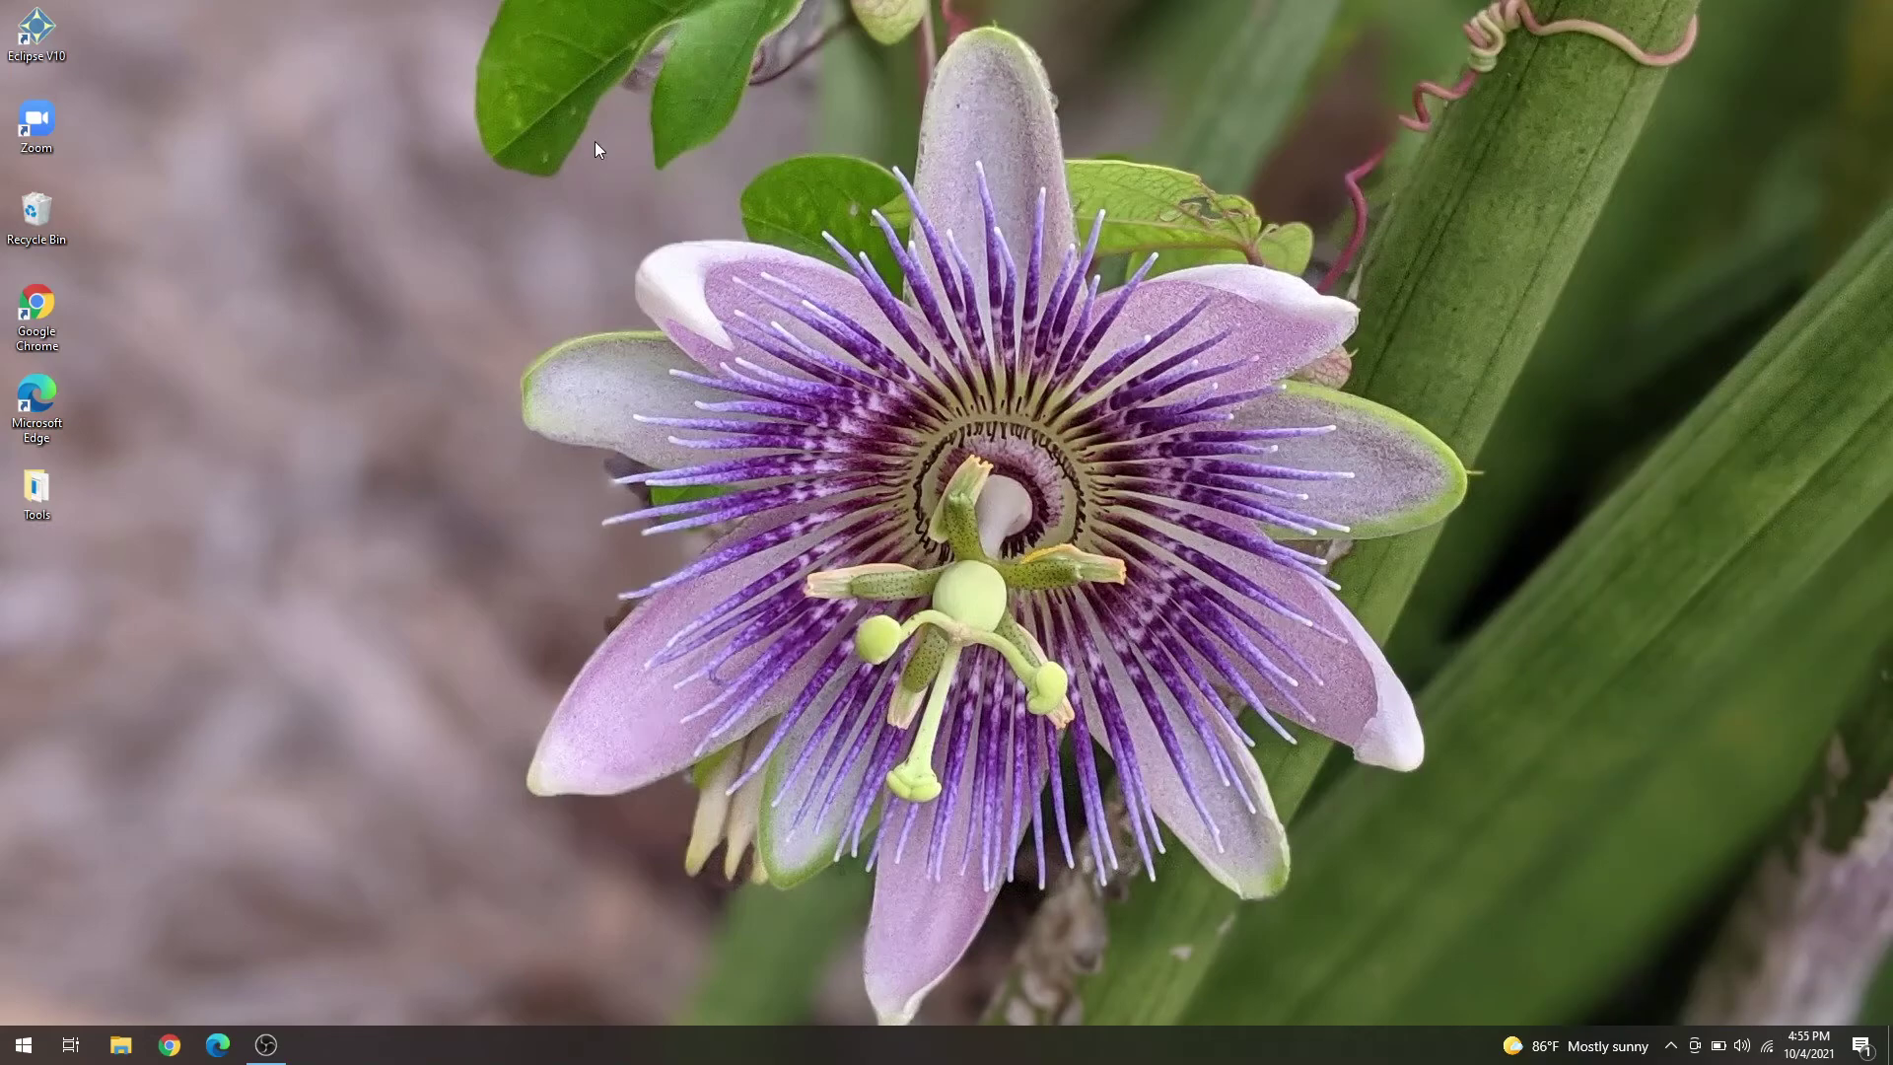
- Launch Eclipse 10 Scopist and start Connection Magic's Edit shared document
double_click(45, 37)
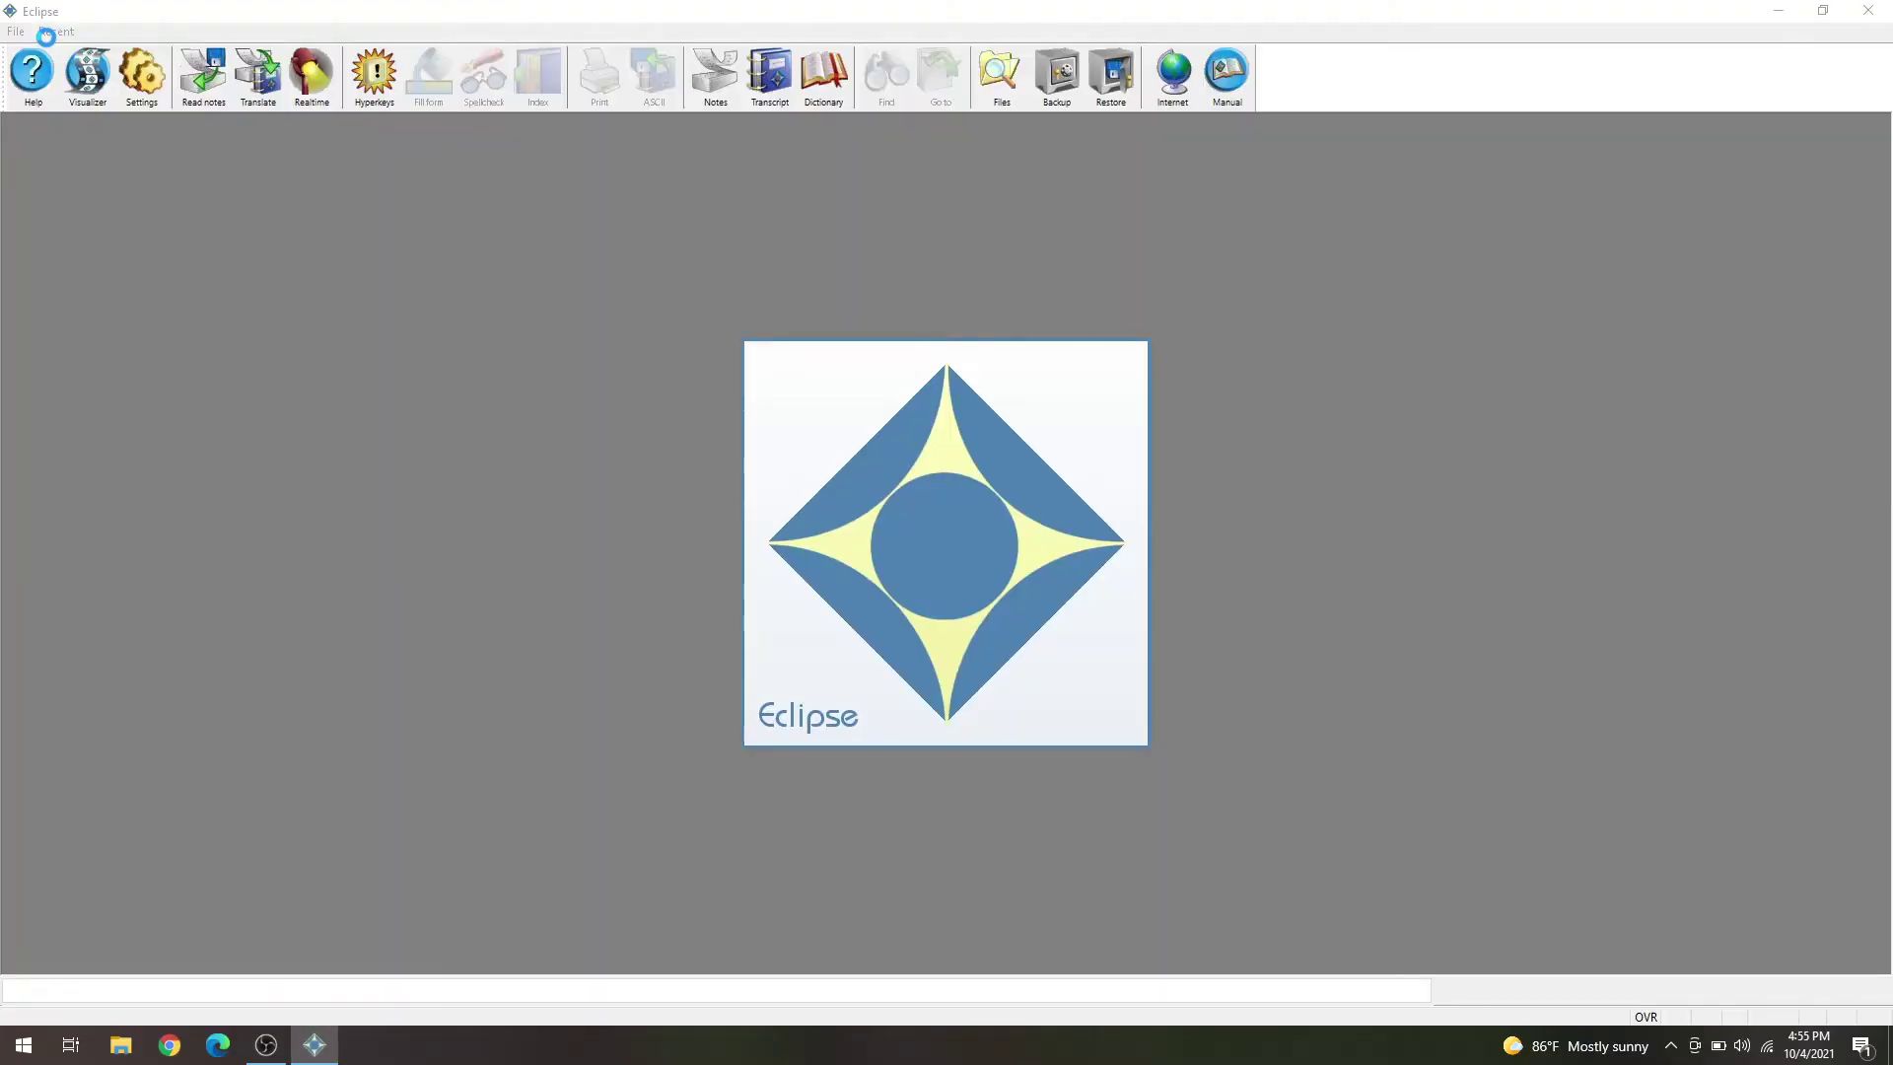
left_click(901, 632)
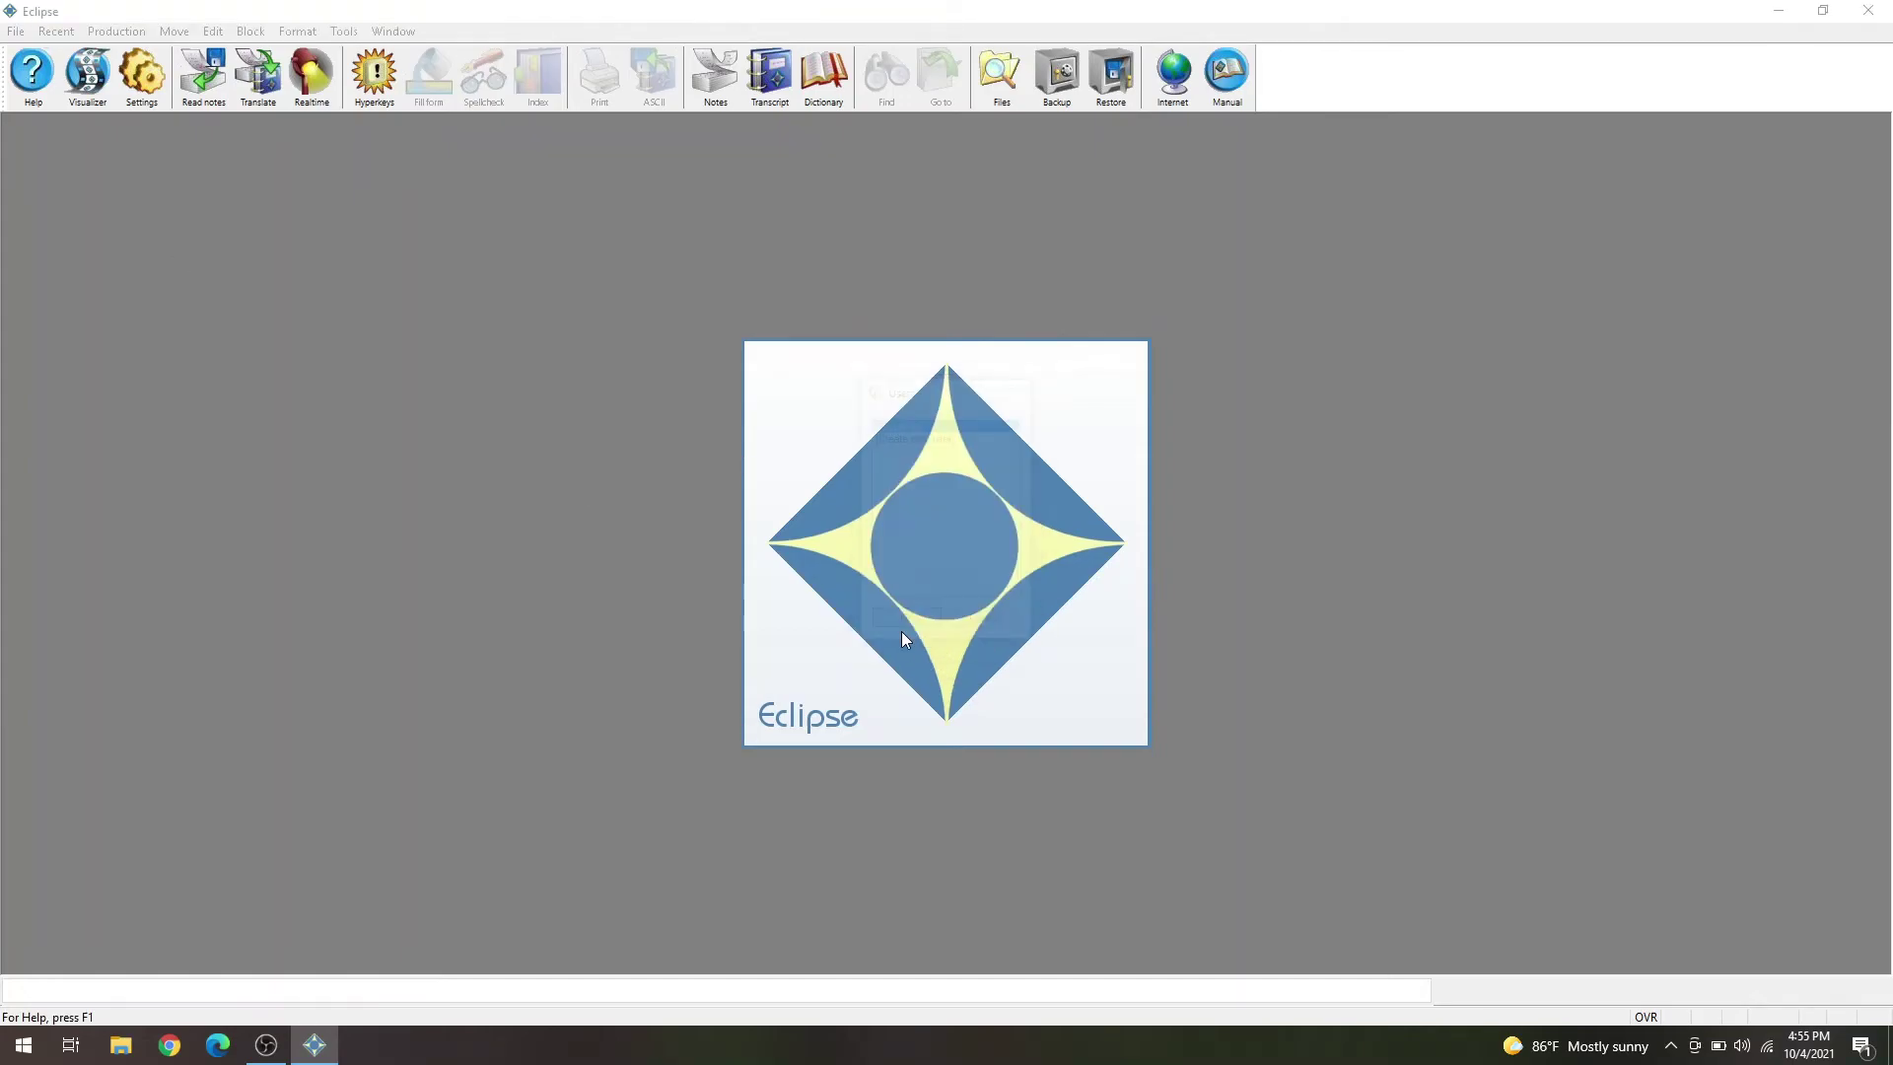
left_click(344, 31)
mouse_move(373, 85)
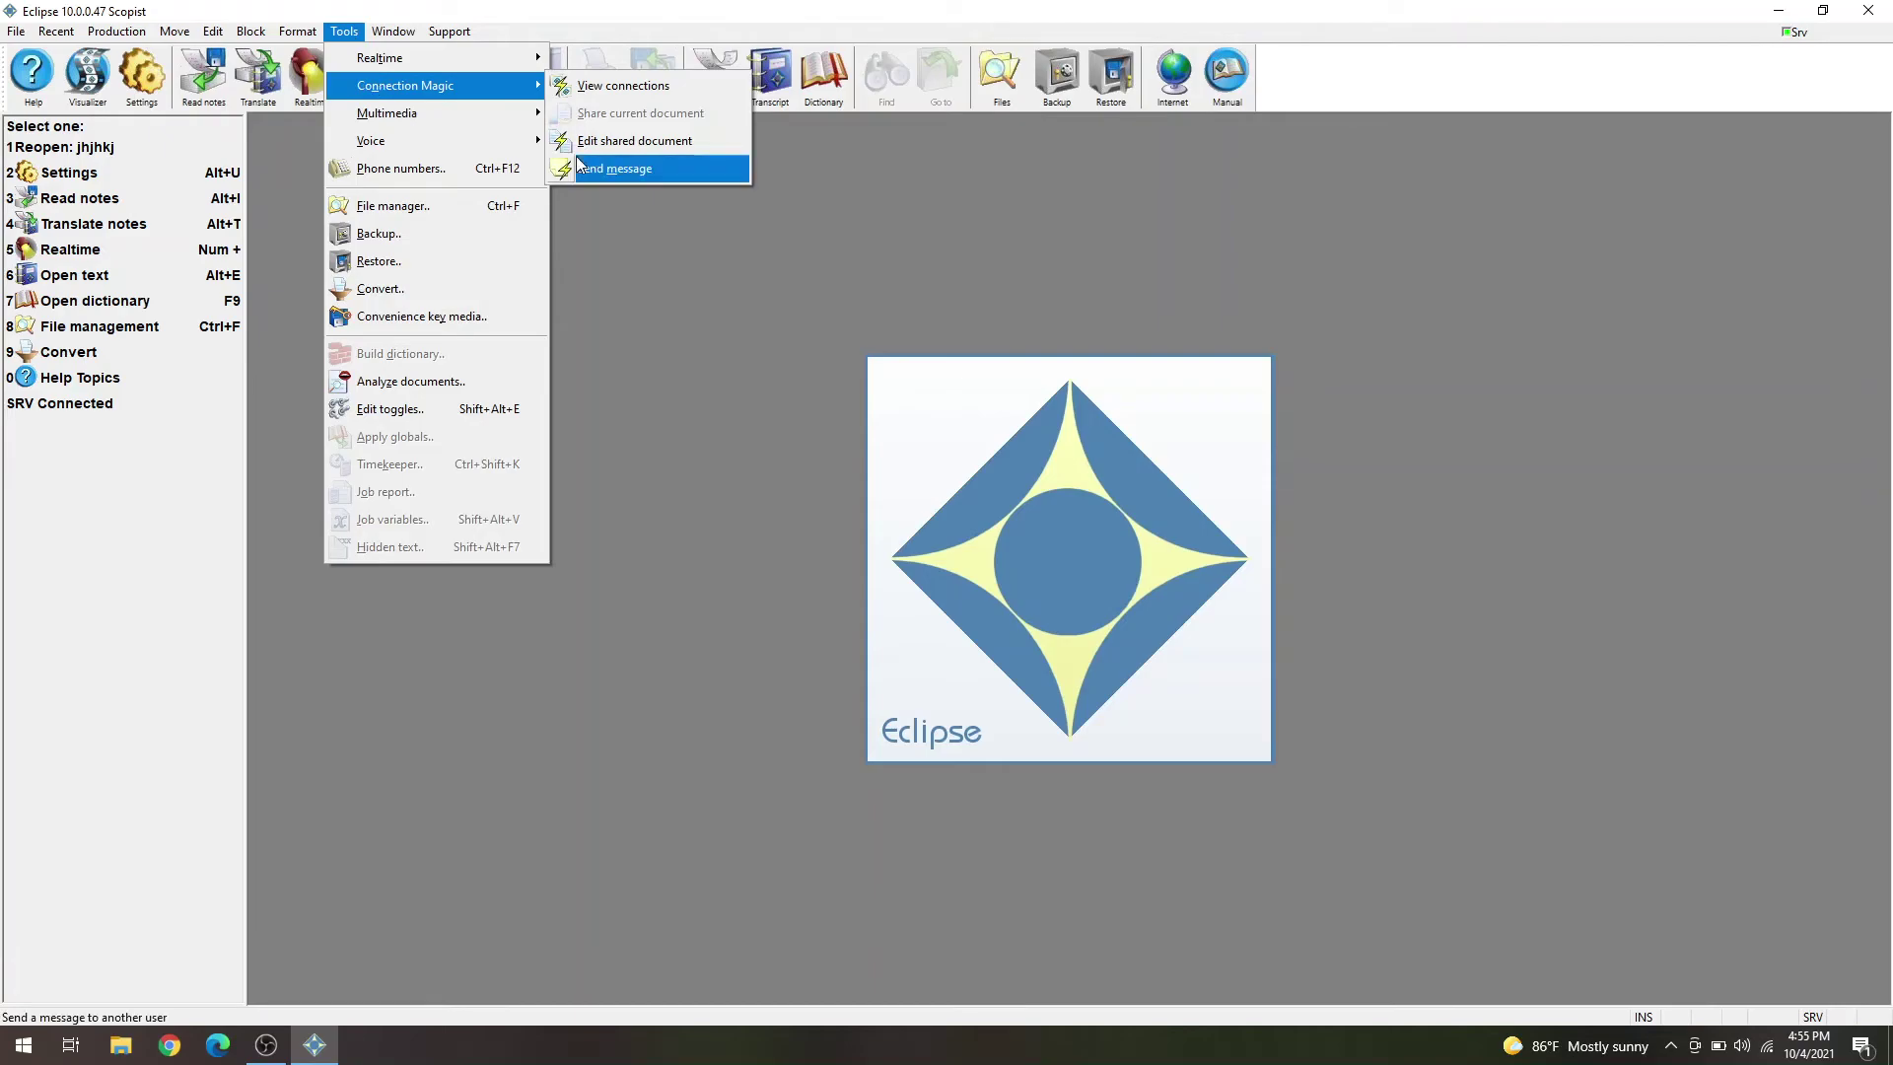
left_click(608, 150)
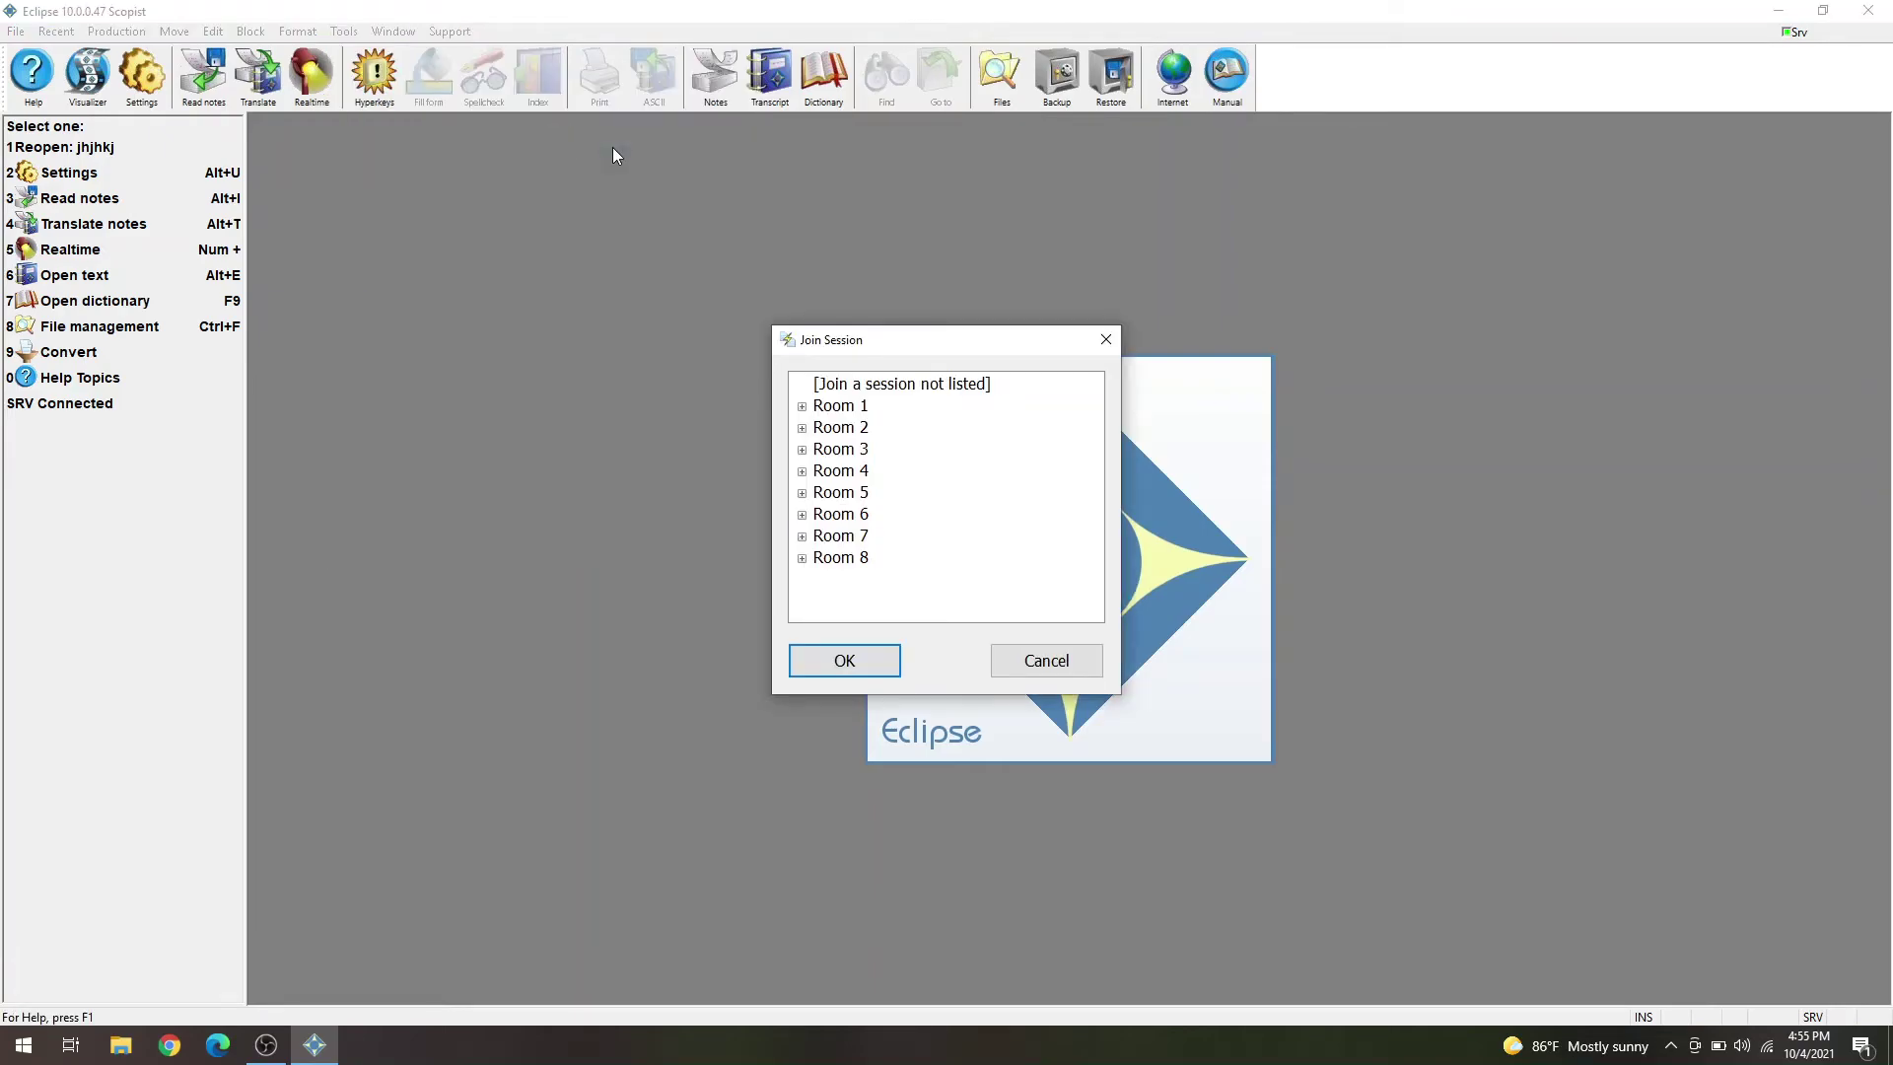
- Join the ED-Virtual Hotspot-1004 session in Room 7, entering the session password
left_click(801, 536)
scroll(880, 567, "down", 1)
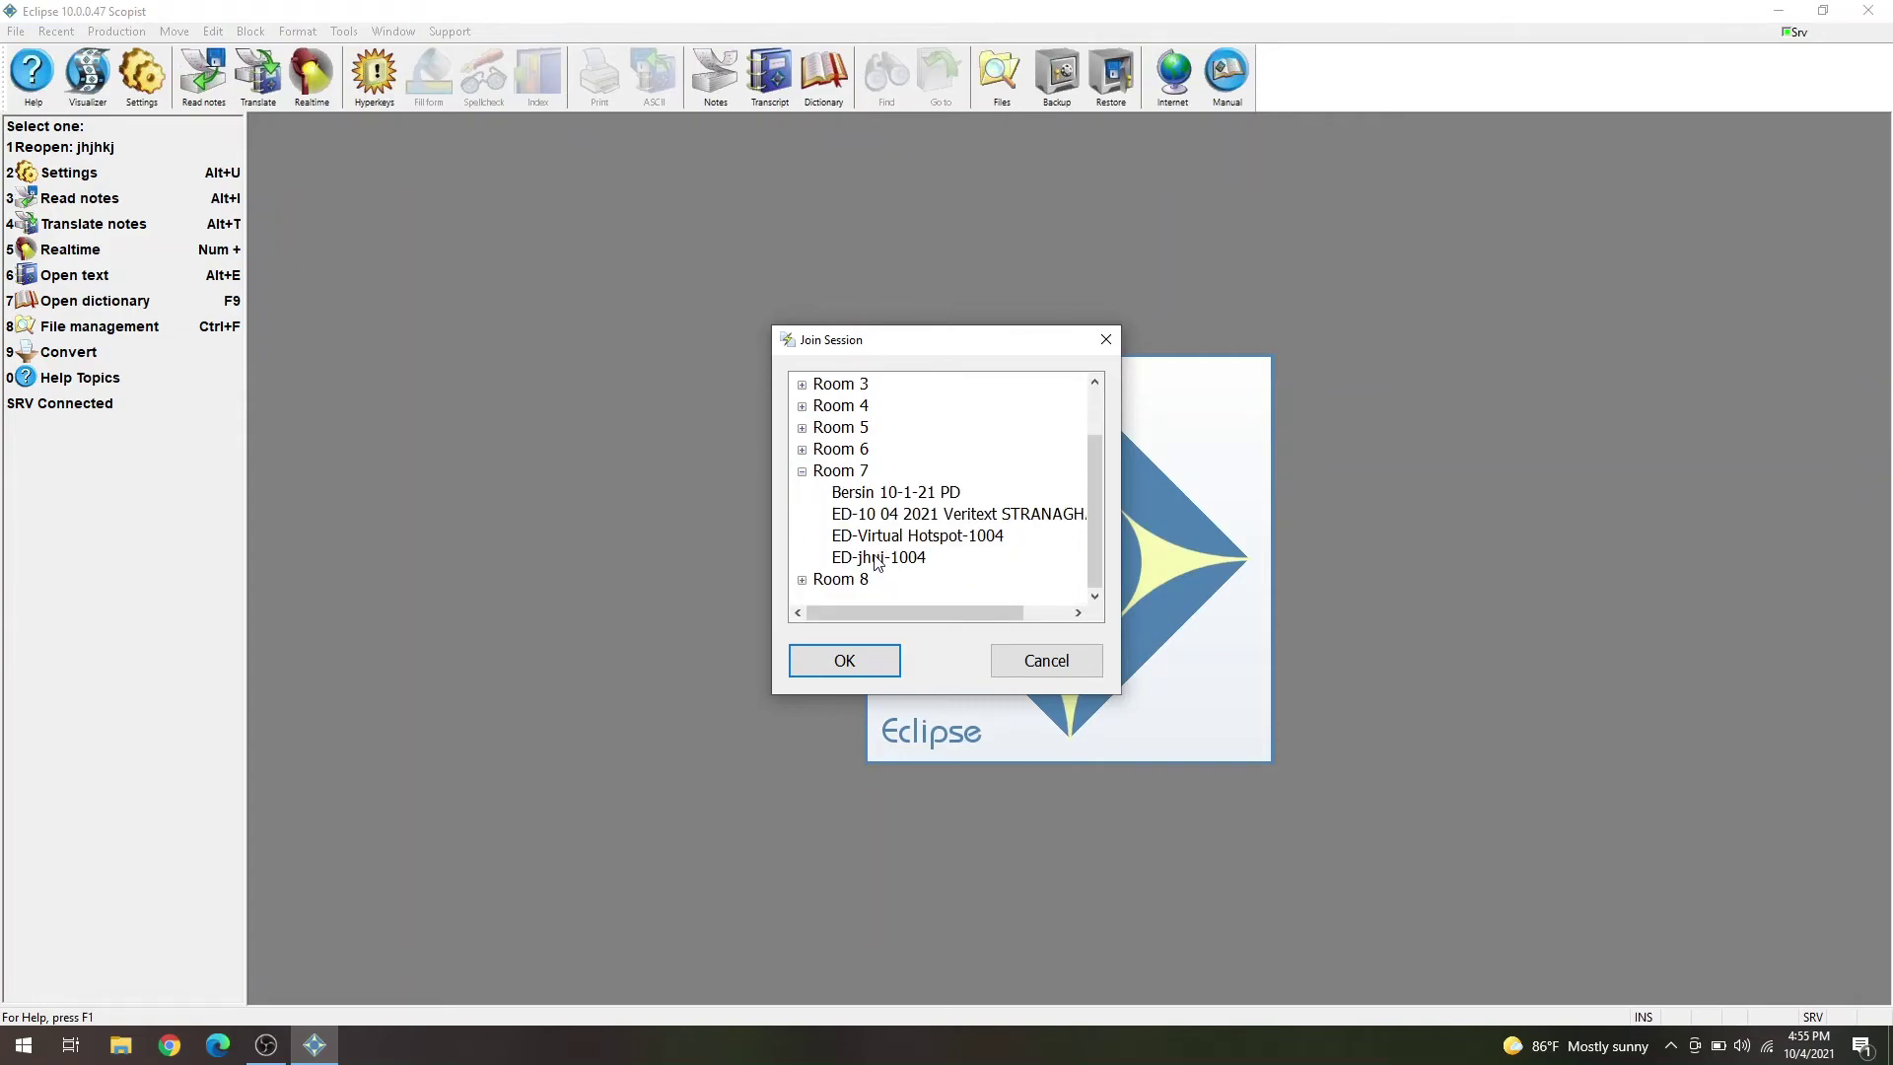
left_click(881, 537)
left_click(843, 660)
type("pass")
key("Return")
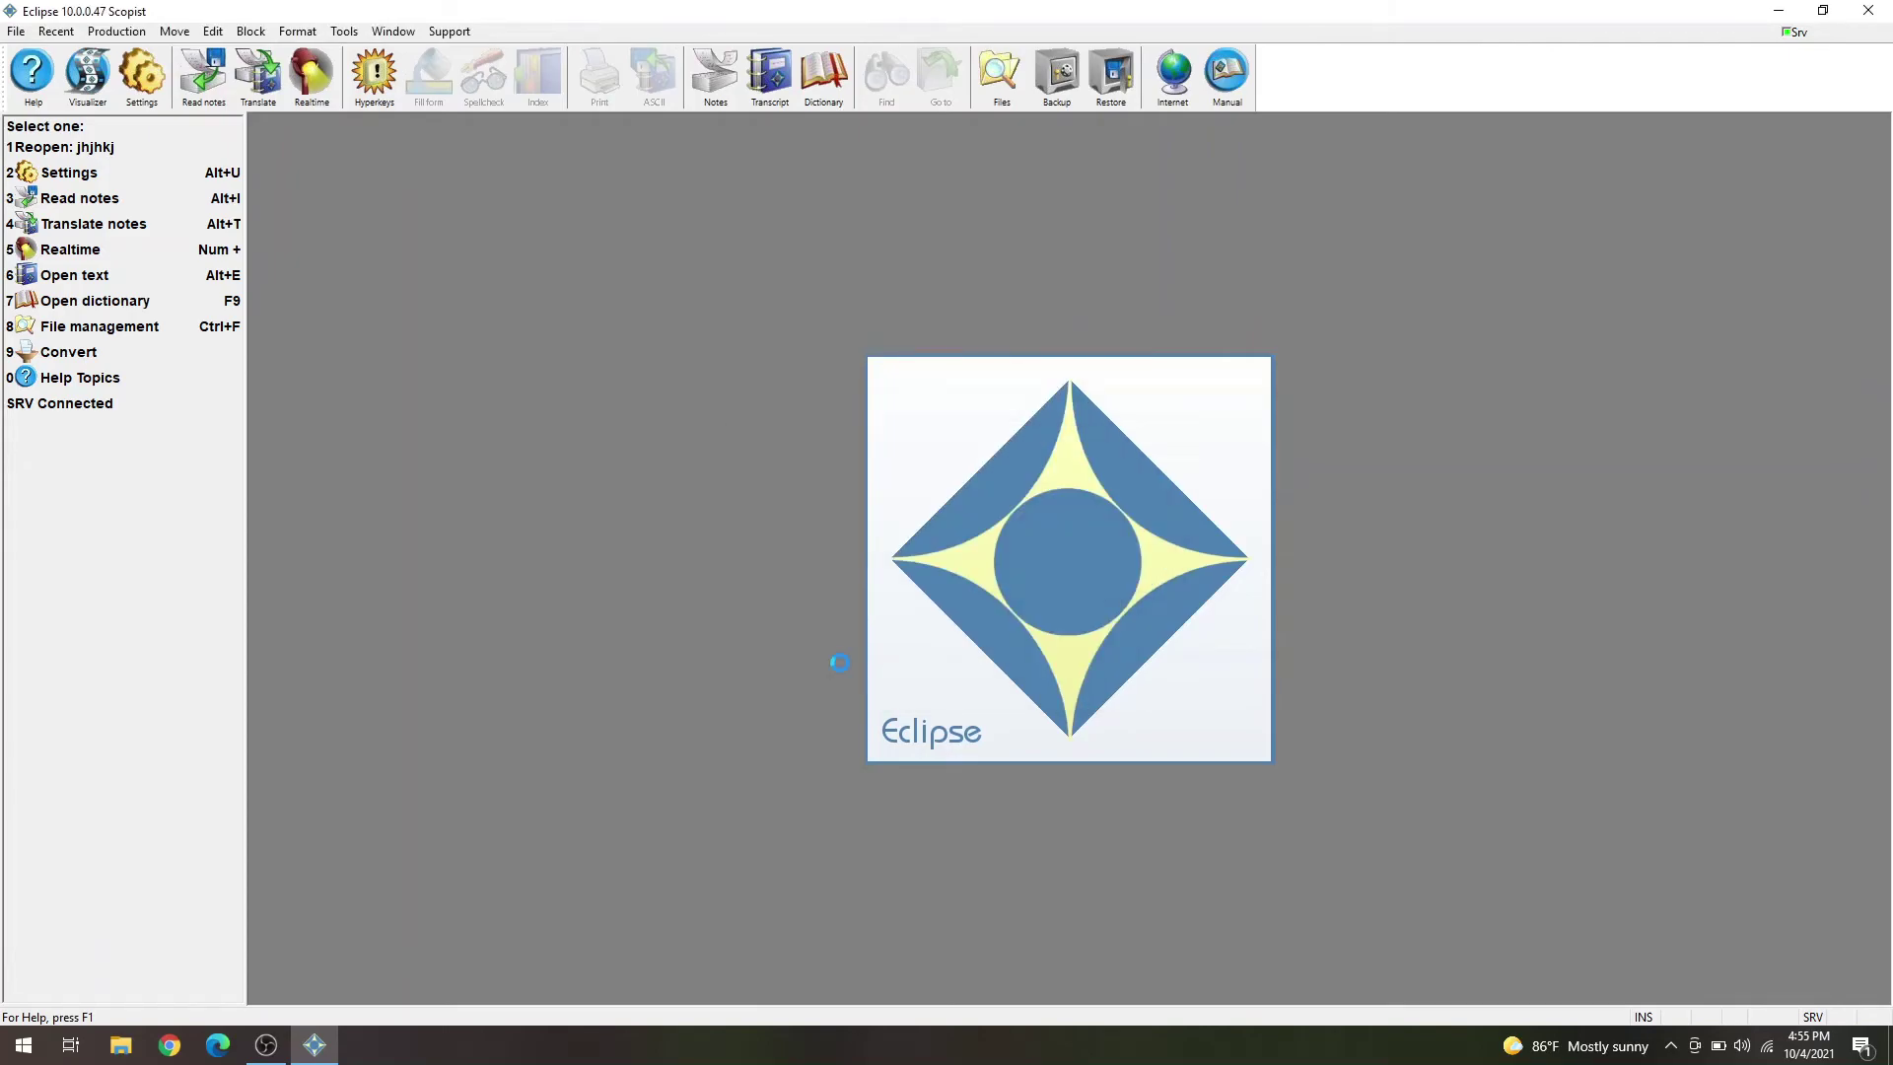